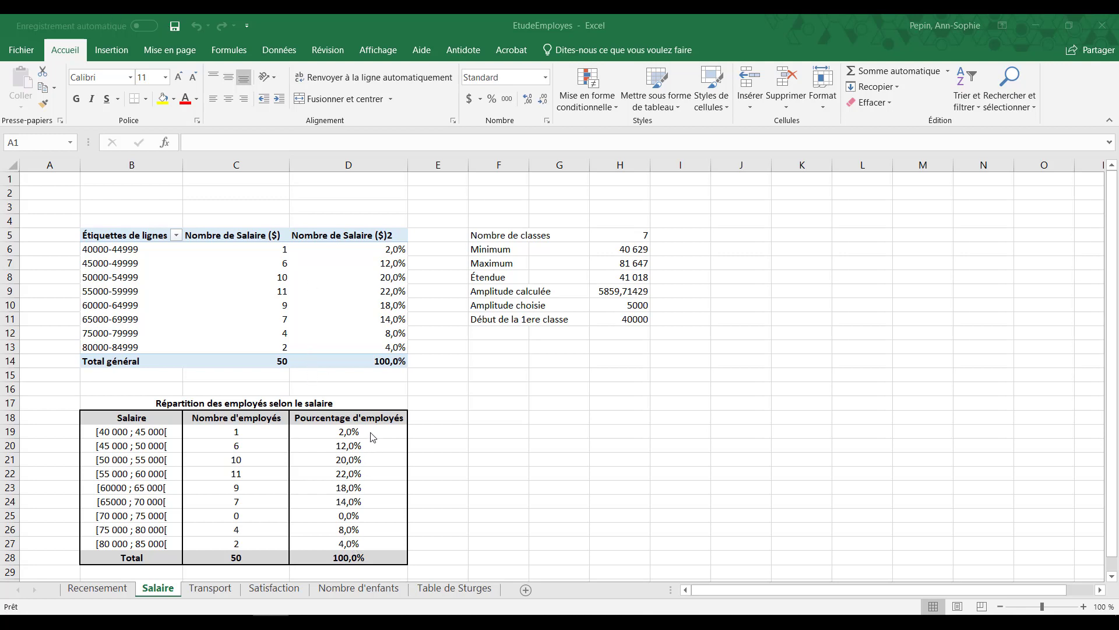
Copy the employee percentages from D19:D27 and paste them into the adjacent column starting at E19.
{"action": "left_click_drag", "start_coordinate": [370, 431], "coordinate": [361, 539]}
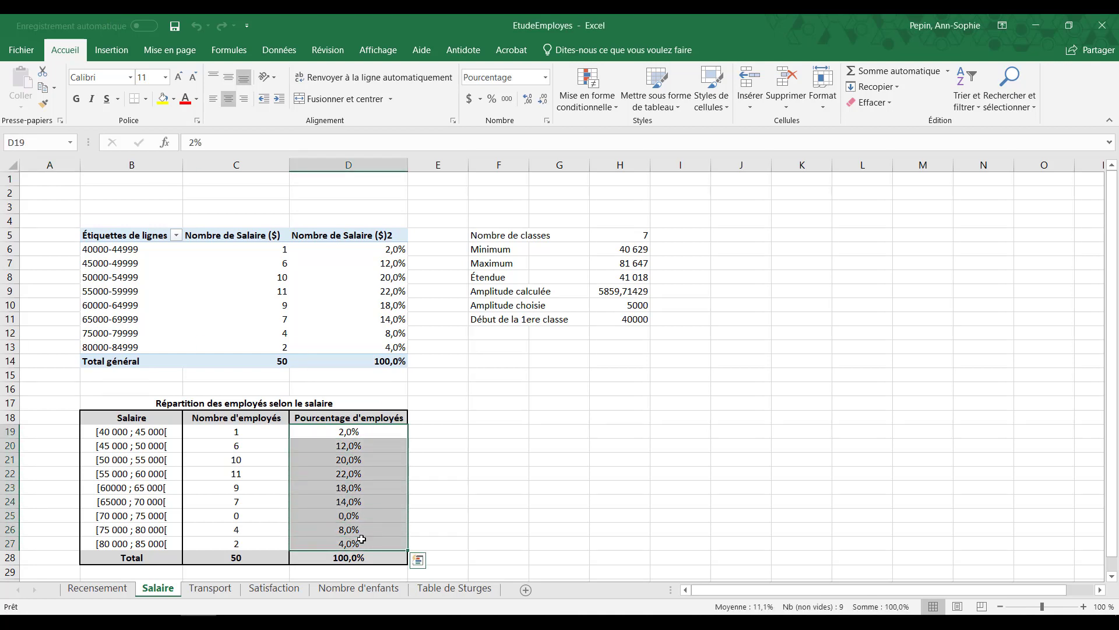
{"action": "right_click", "coordinate": [361, 481]}
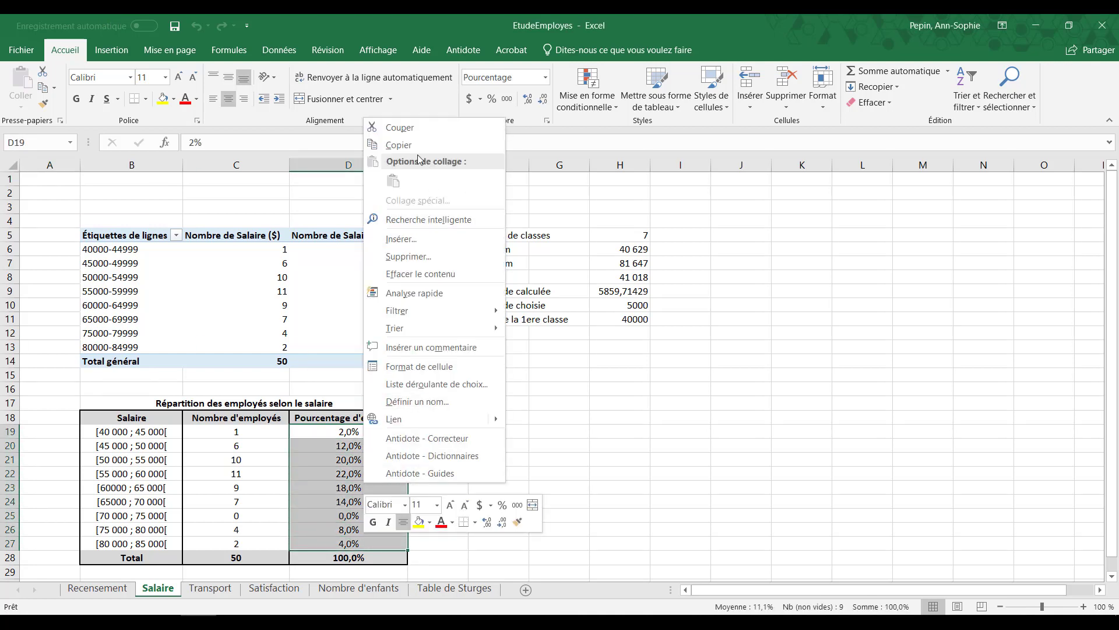
{"action": "left_click", "coordinate": [398, 145]}
{"action": "left_click", "coordinate": [436, 429]}
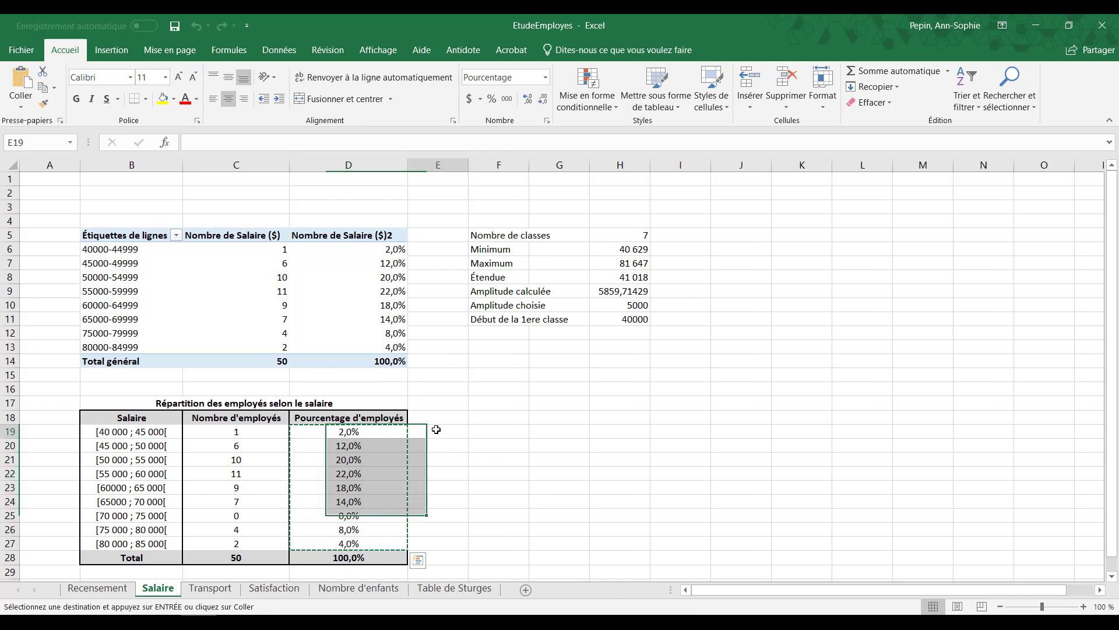
{"action": "right_click", "coordinate": [436, 429]}
{"action": "left_click", "coordinate": [465, 134]}
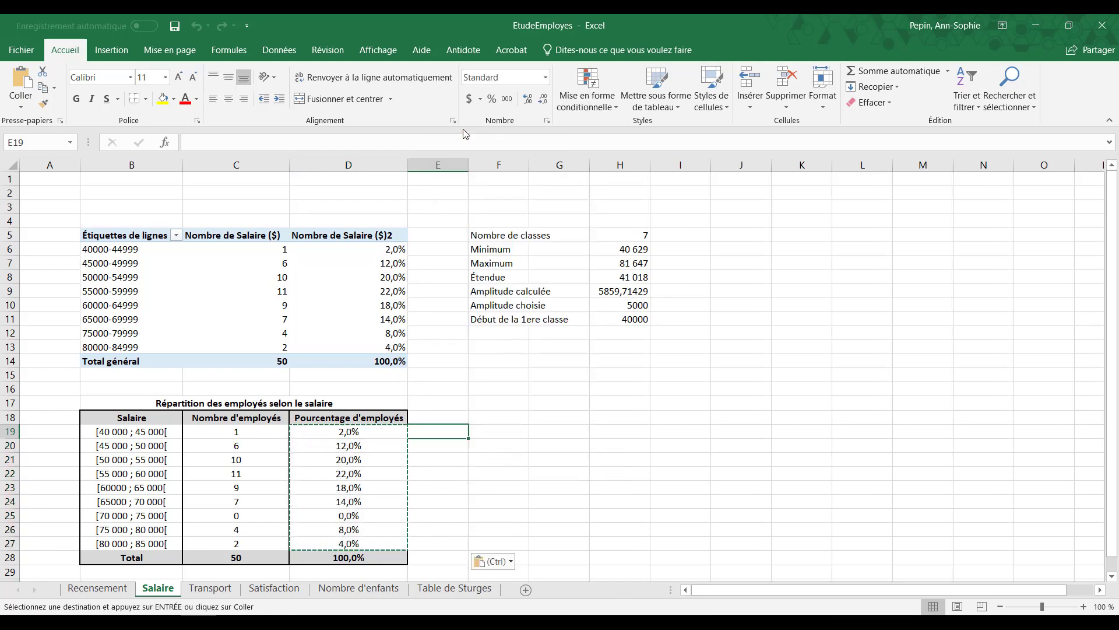
Enter 0% in E18 and in E28, directly above and below the copied percentages.
{"action": "left_click", "coordinate": [451, 418]}
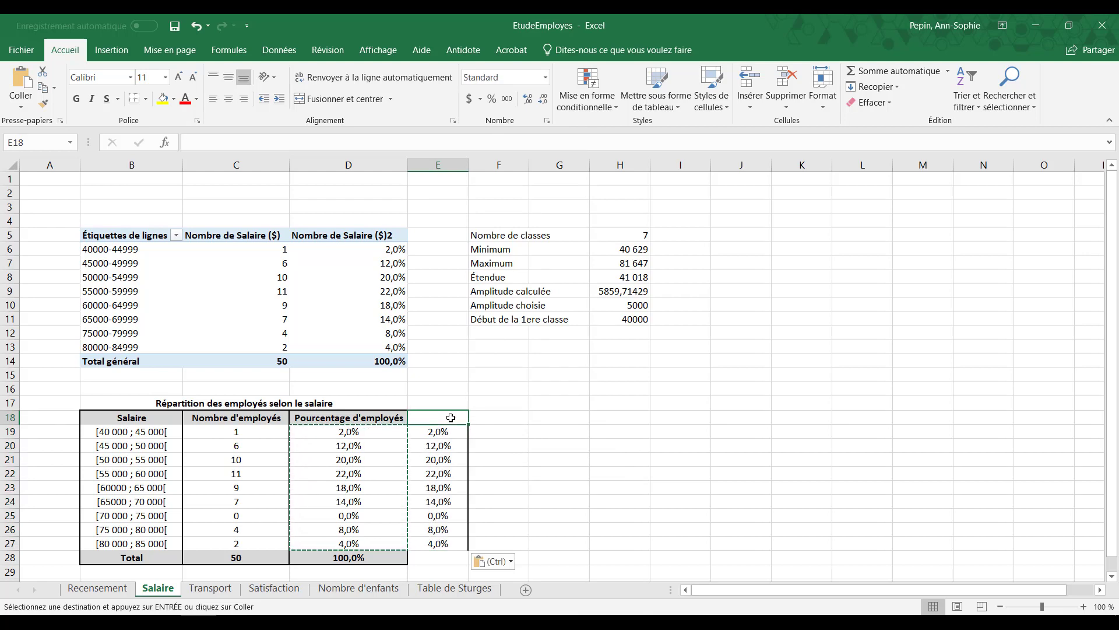
{"action": "type", "text": "0"}
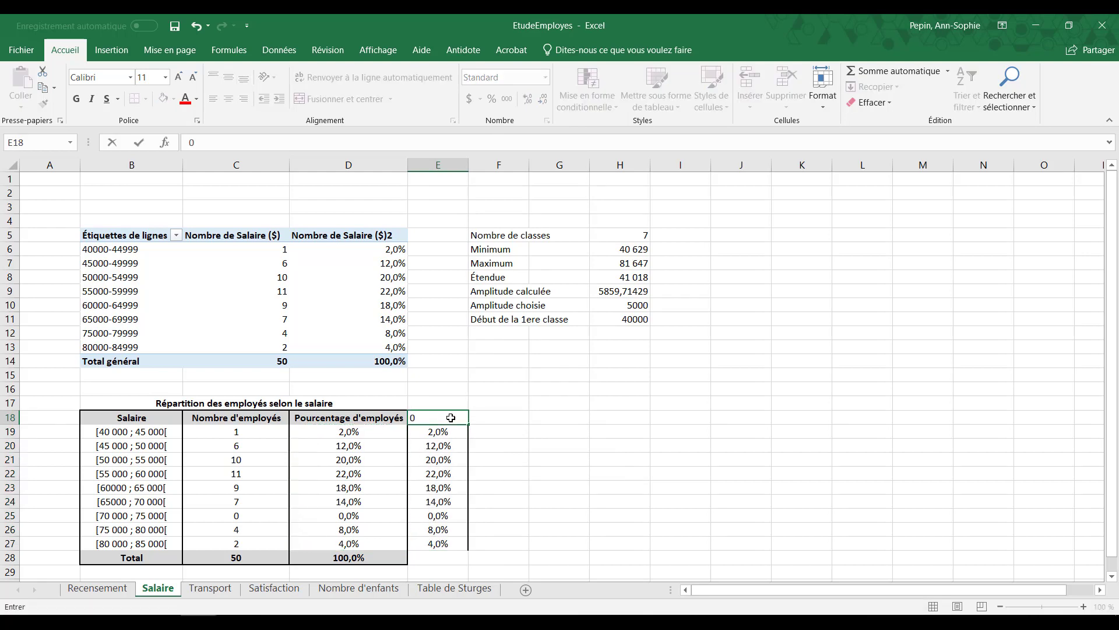
{"action": "type", "text": "%"}
{"action": "key", "text": "Return"}
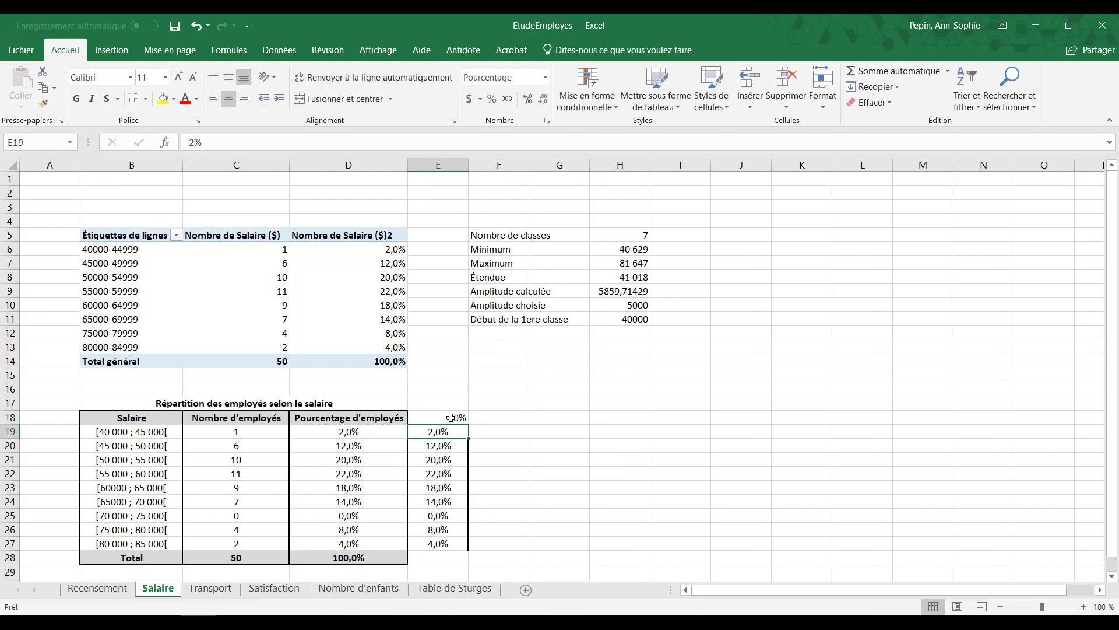
{"action": "left_click", "coordinate": [447, 558]}
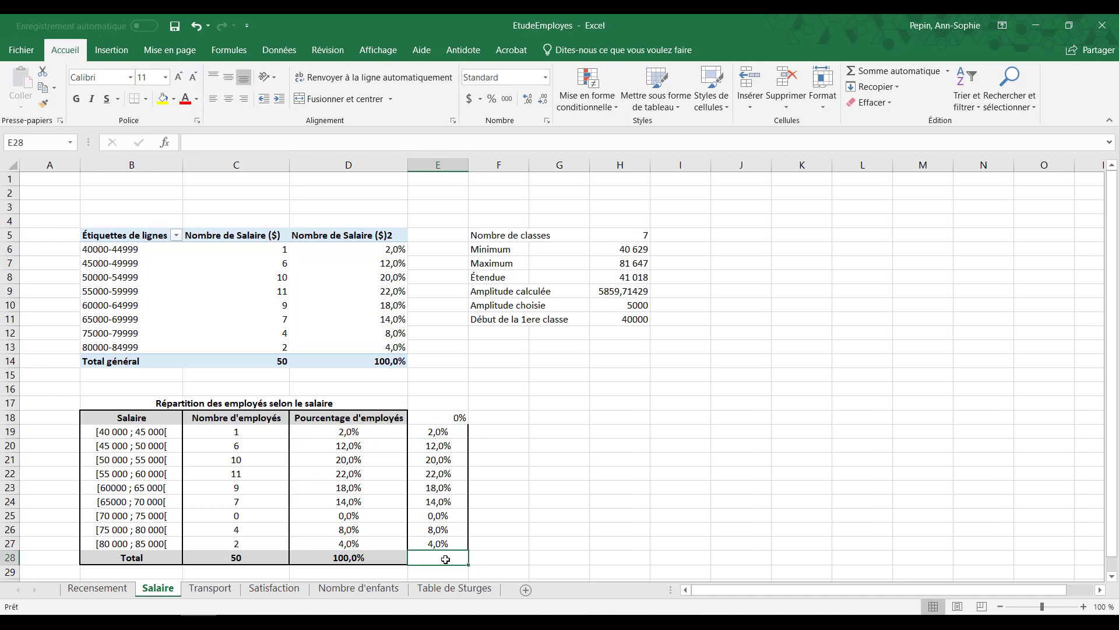
{"action": "type", "text": "0%"}
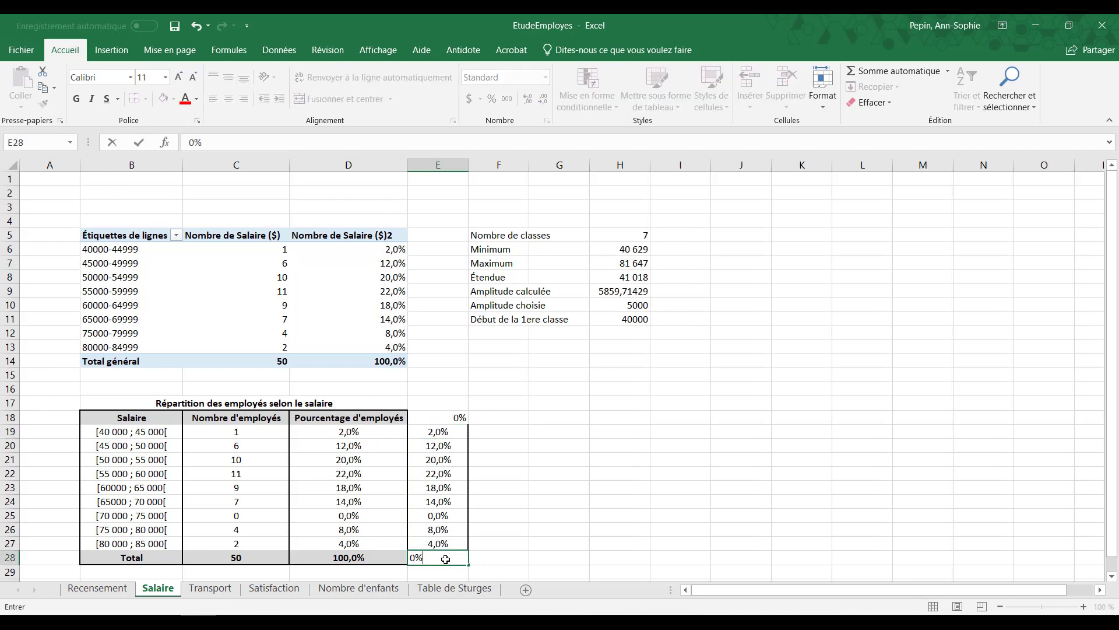
{"action": "key", "text": "Return"}
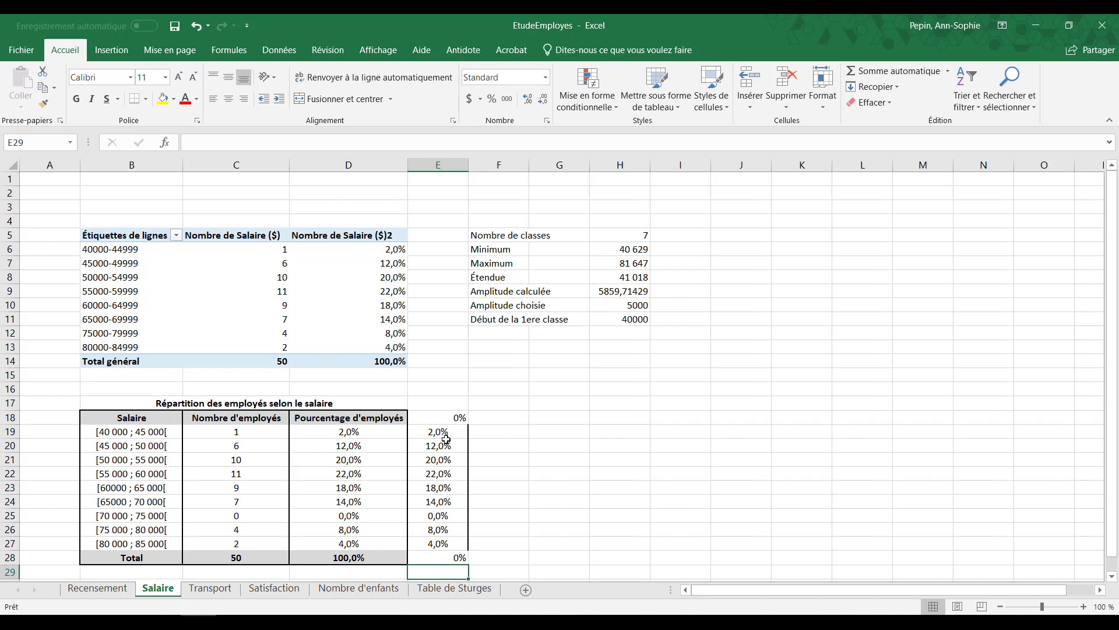
{"action": "left_click", "coordinate": [445, 416]}
{"action": "left_click", "coordinate": [445, 560]}
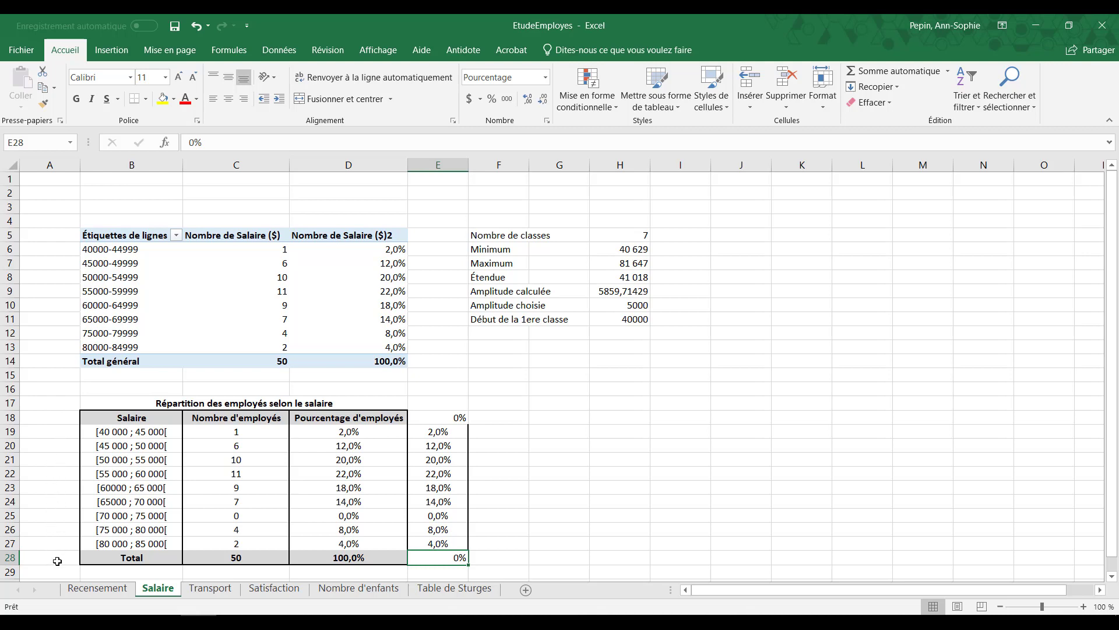
Enter the first two class midpoints, 37,5 in A18 and 42,5 in A19.
{"action": "left_click", "coordinate": [56, 417]}
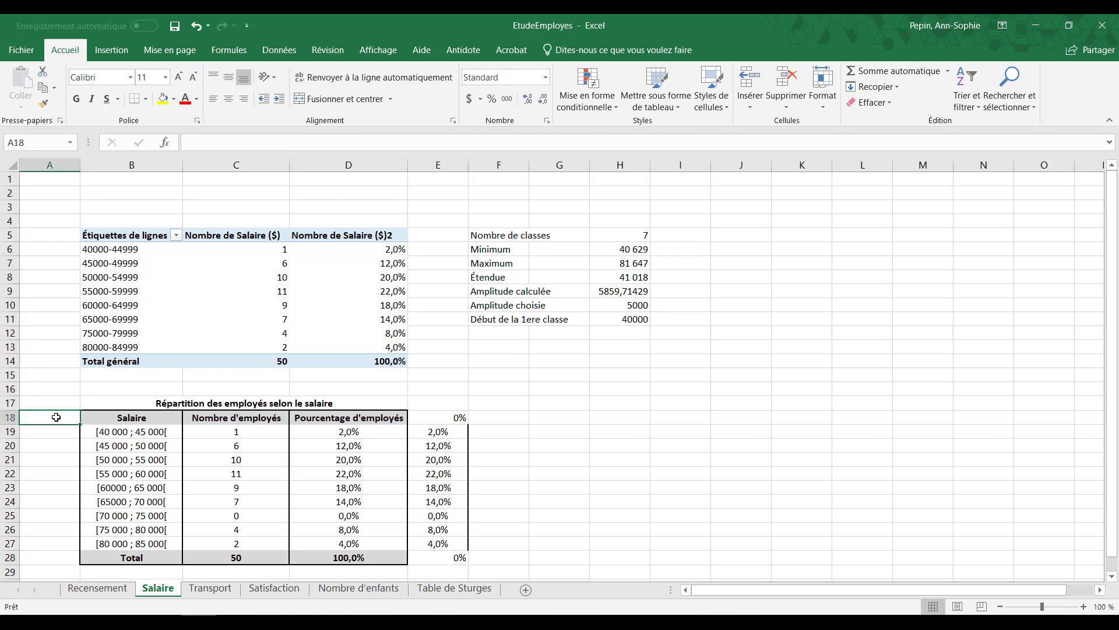
{"action": "type", "text": "37,5"}
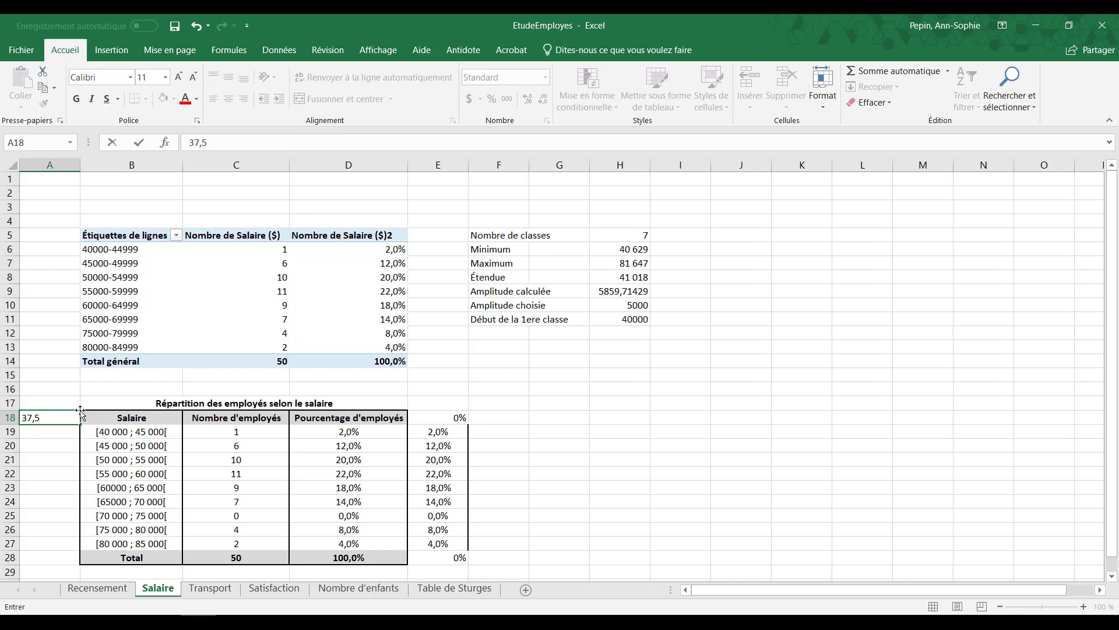
{"action": "key", "text": "Return"}
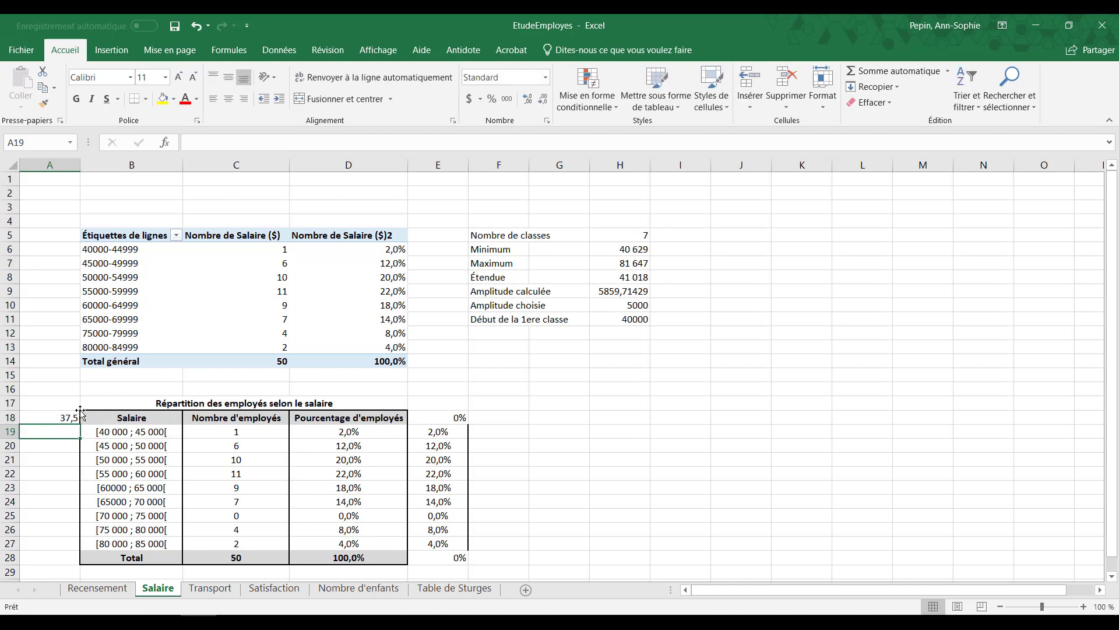
{"action": "type", "text": "42"}
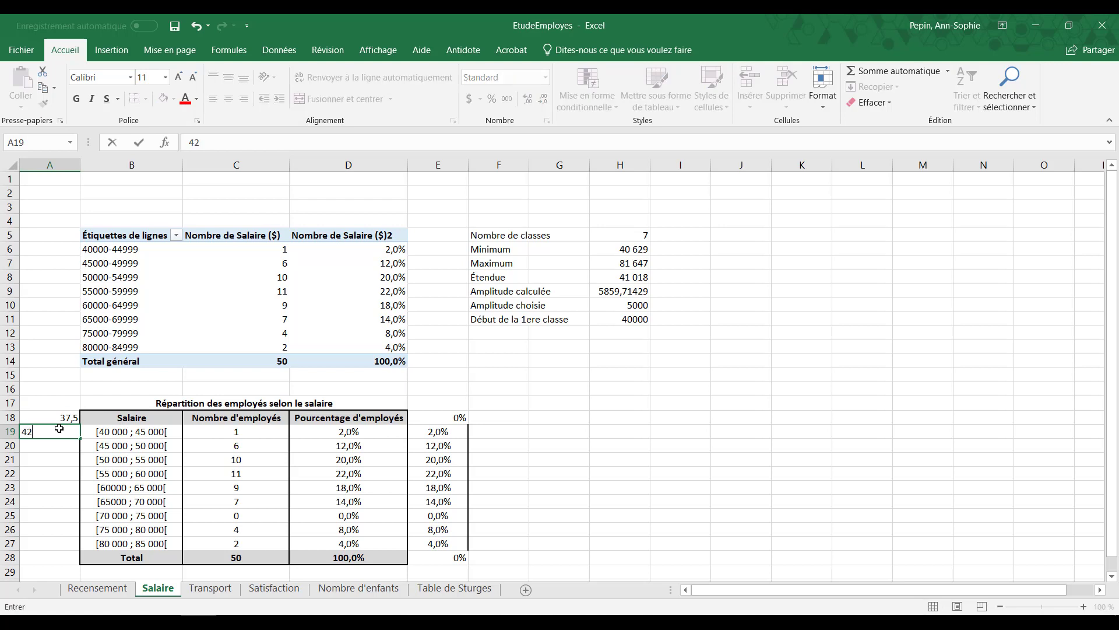
{"action": "type", "text": ",5"}
{"action": "key", "text": "Return"}
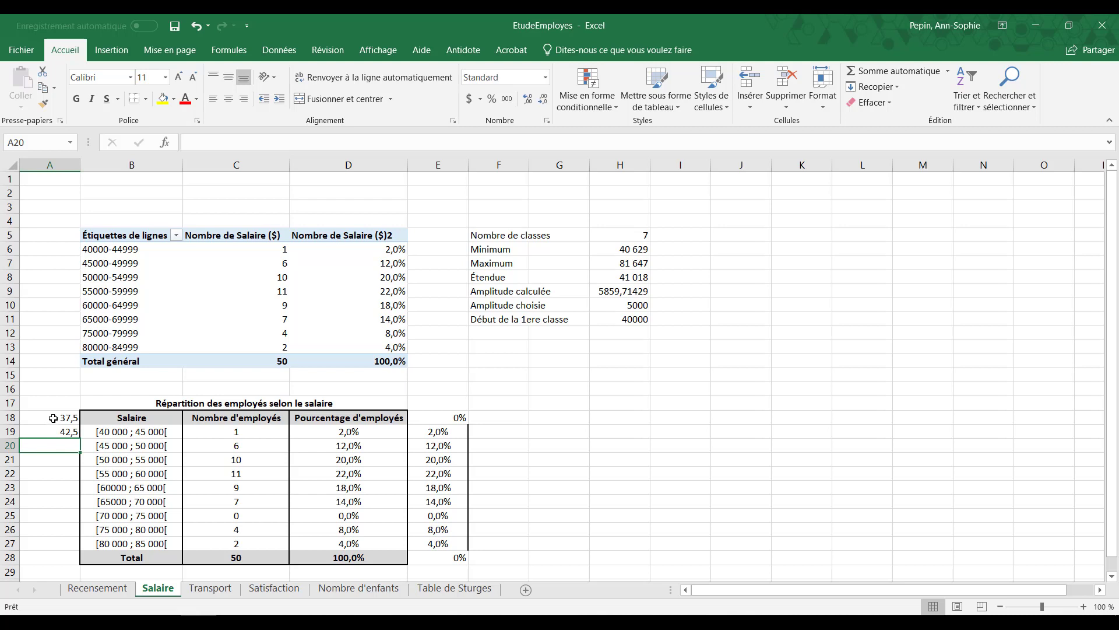
Extend the midpoint series from A18:A19 down to A28.
{"action": "left_click_drag", "start_coordinate": [53, 418], "coordinate": [61, 433]}
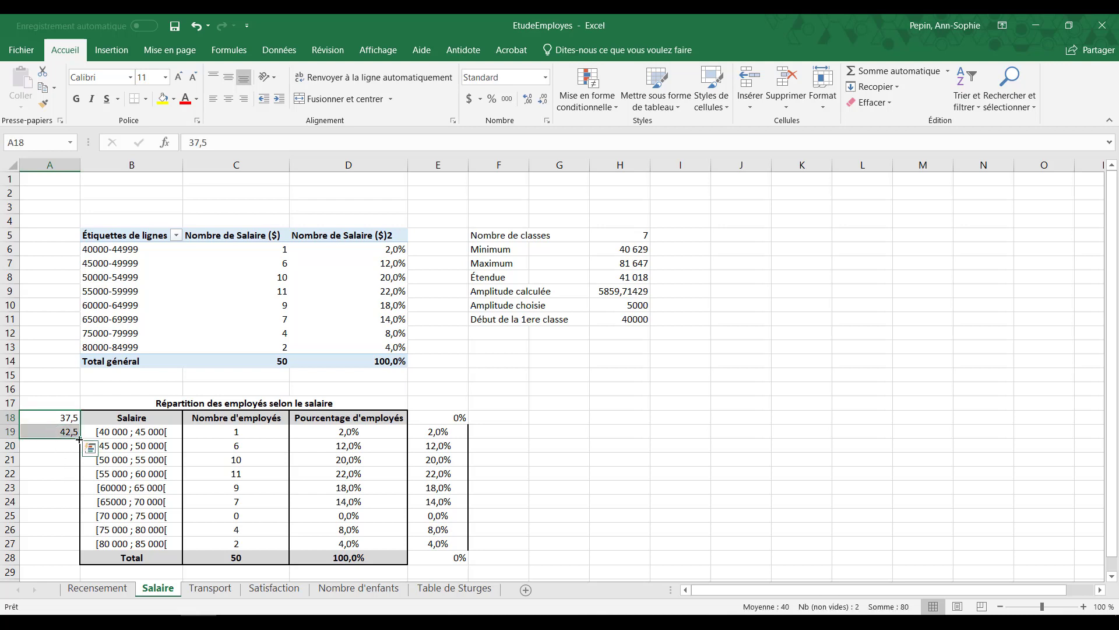
{"action": "left_click_drag", "start_coordinate": [79, 438], "coordinate": [81, 558]}
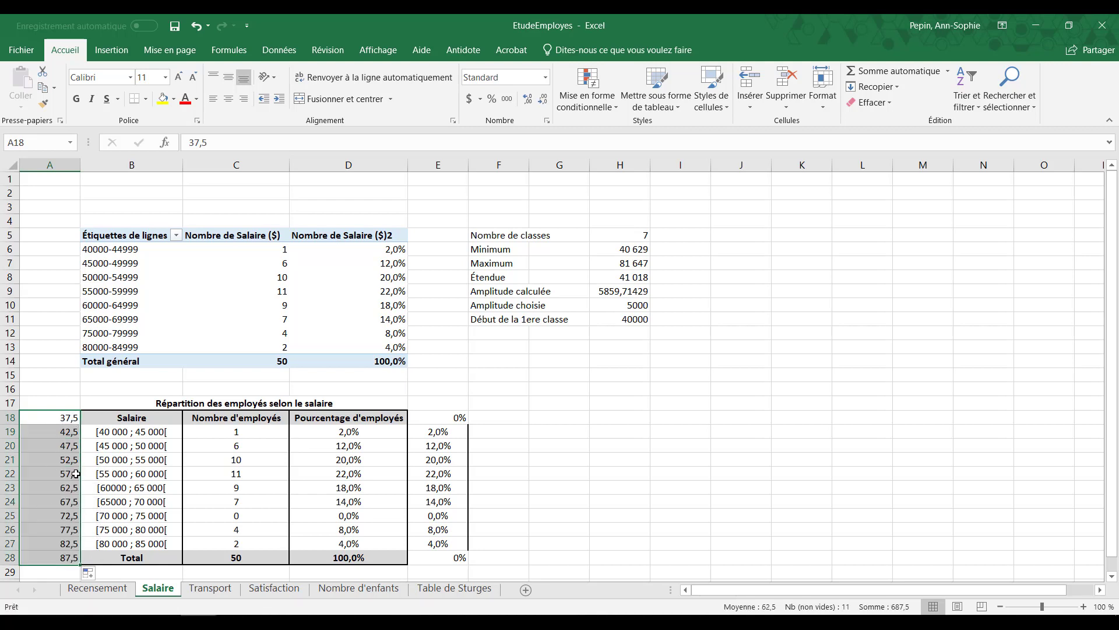
{"action": "left_click", "coordinate": [124, 544]}
{"action": "left_click", "coordinate": [56, 545]}
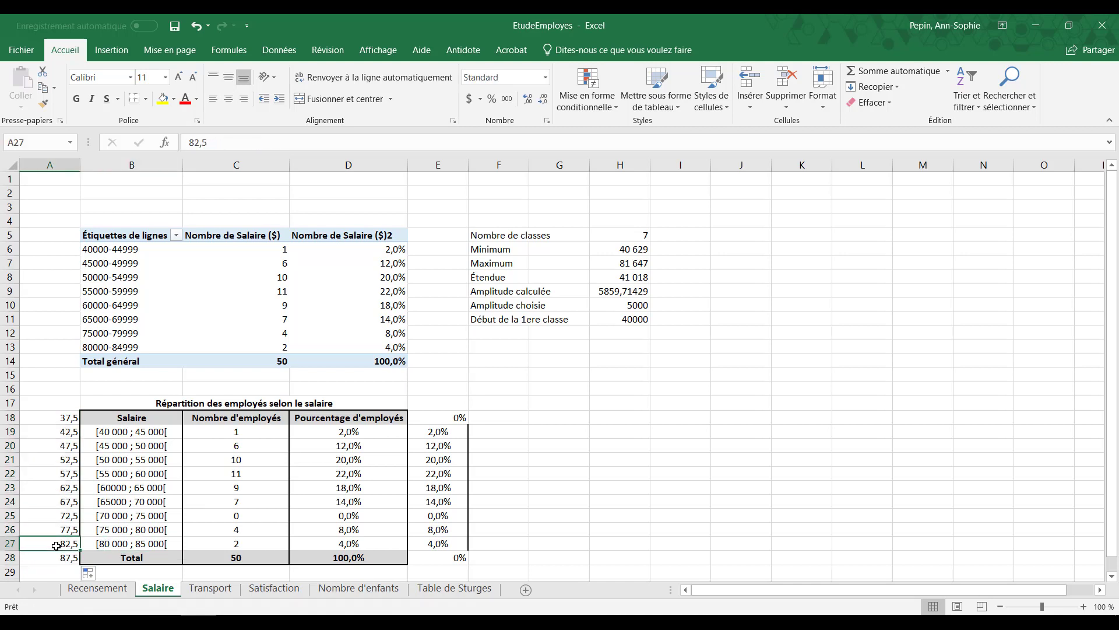
Insert a basic 2D line chart from the percentages in E18:E28 and move it off the frequency table.
{"action": "left_click", "coordinate": [443, 558]}
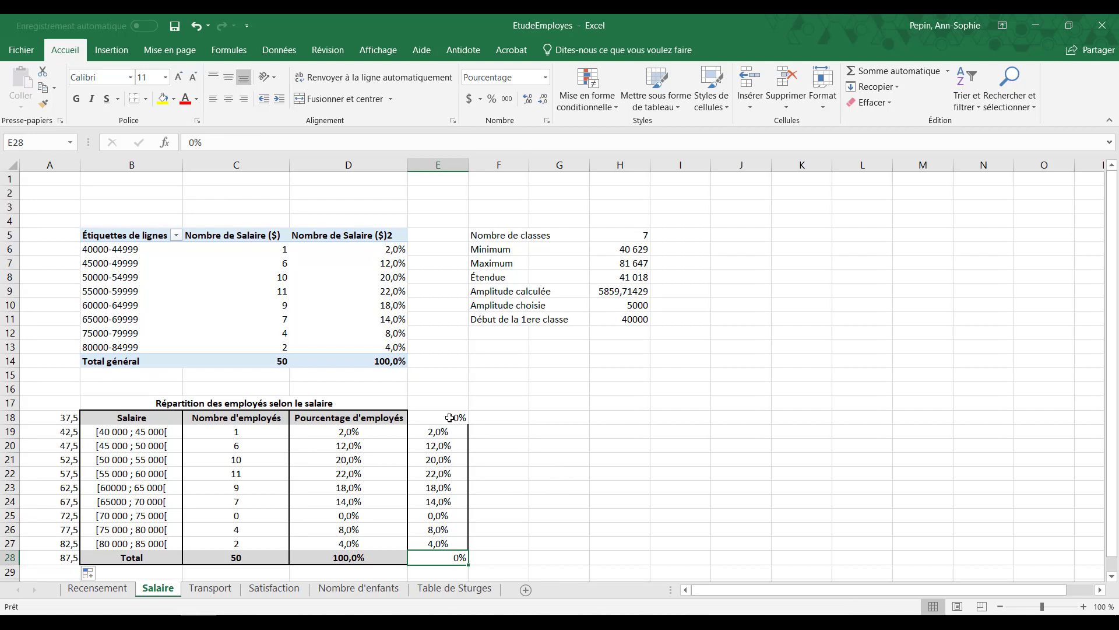
{"action": "left_click_drag", "start_coordinate": [449, 416], "coordinate": [456, 554]}
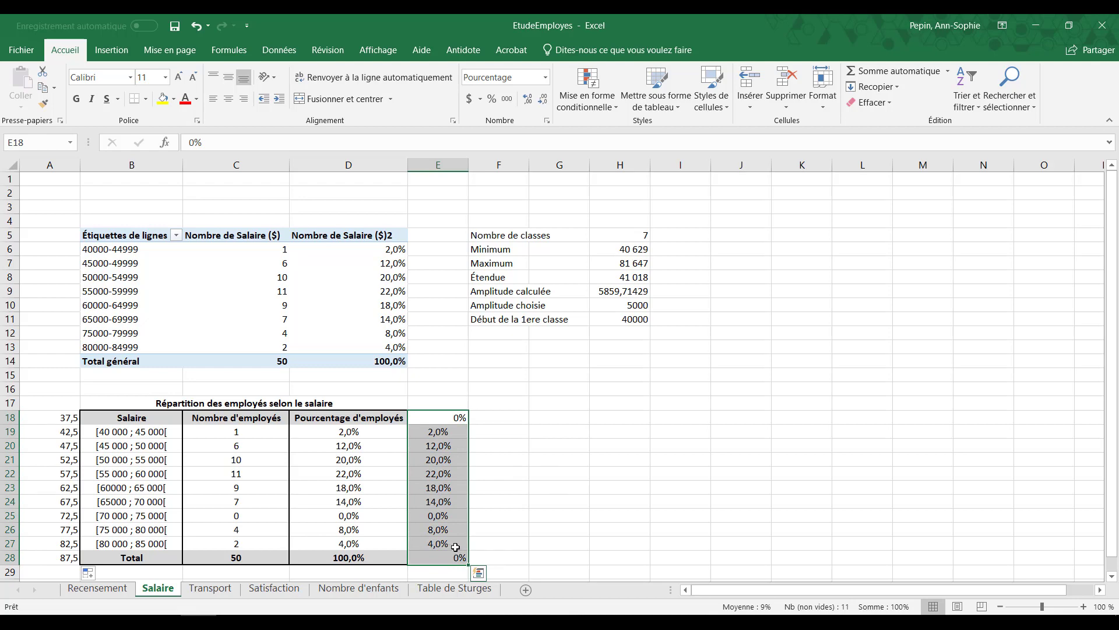
{"action": "left_click", "coordinate": [111, 49]}
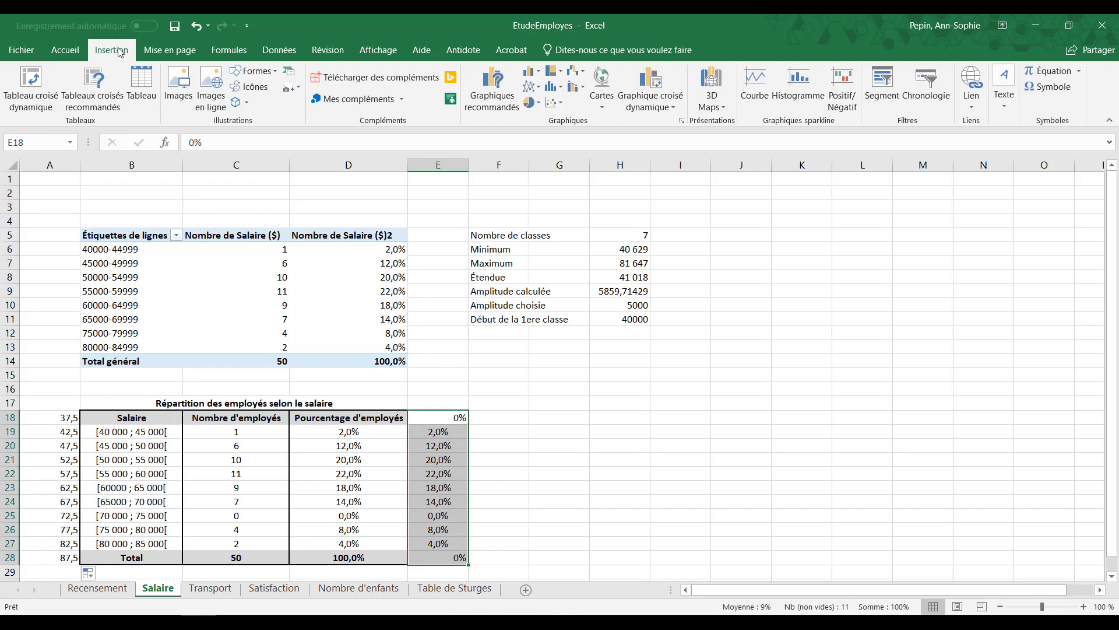
{"action": "left_click", "coordinate": [538, 89]}
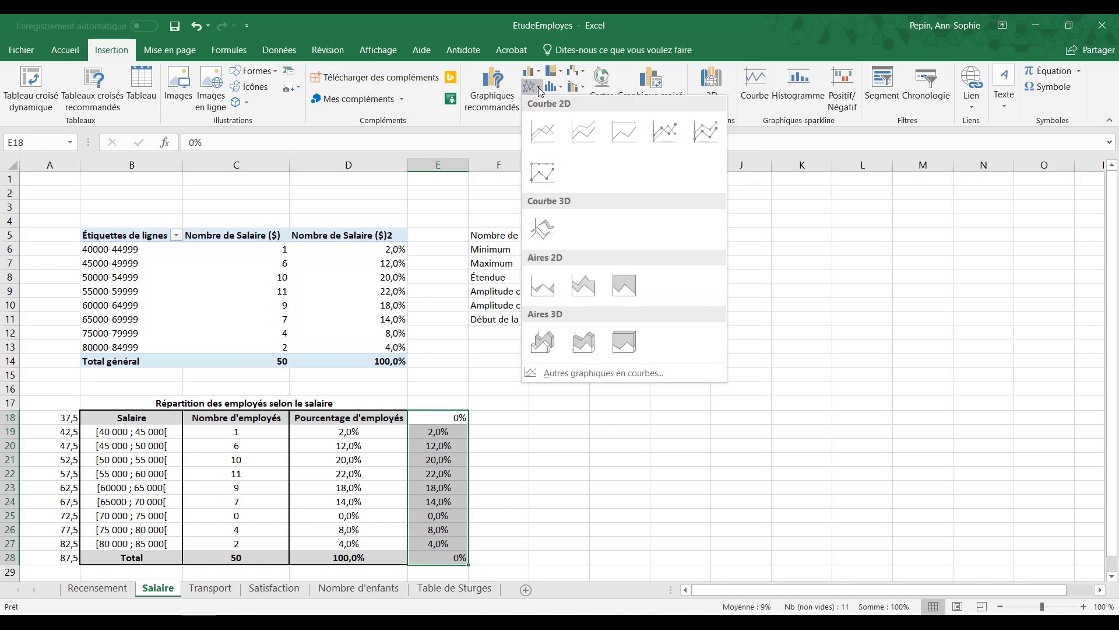
{"action": "left_click", "coordinate": [541, 134]}
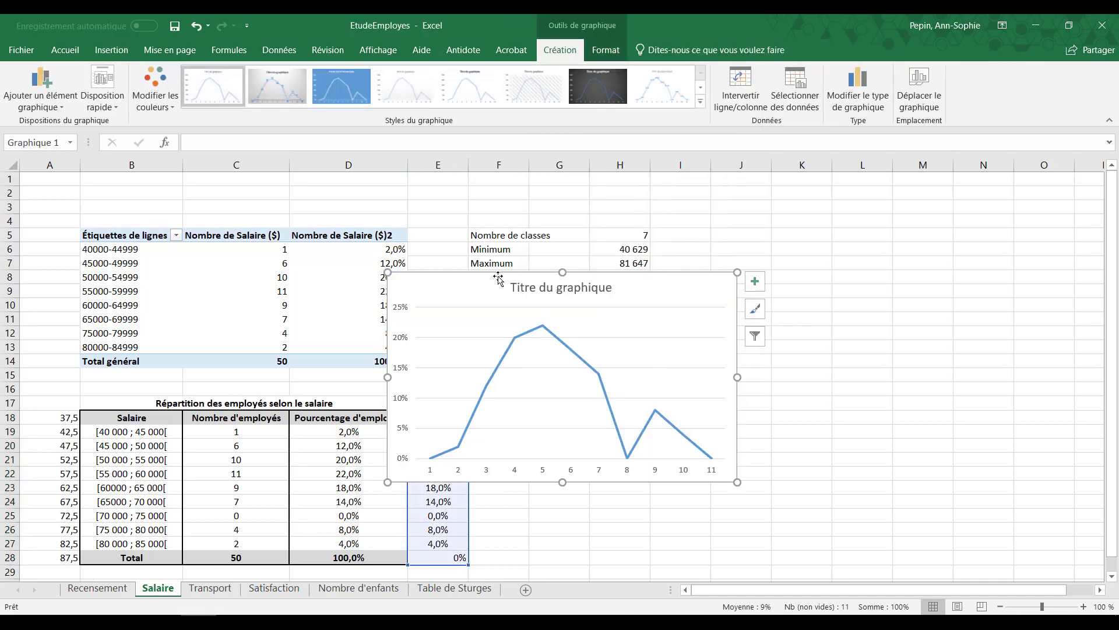
{"action": "left_click_drag", "start_coordinate": [499, 278], "coordinate": [640, 300]}
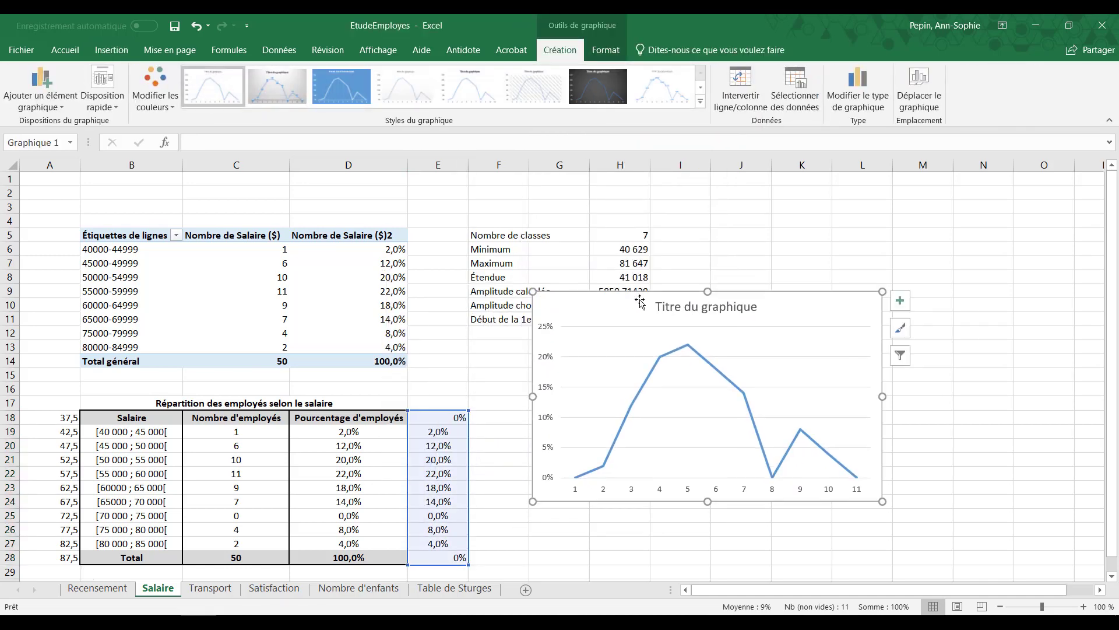
Add axis titles to the line chart, remove its gridlines and reposition the chart over columns F to K.
{"action": "left_click", "coordinate": [900, 301]}
{"action": "left_click", "coordinate": [946, 337]}
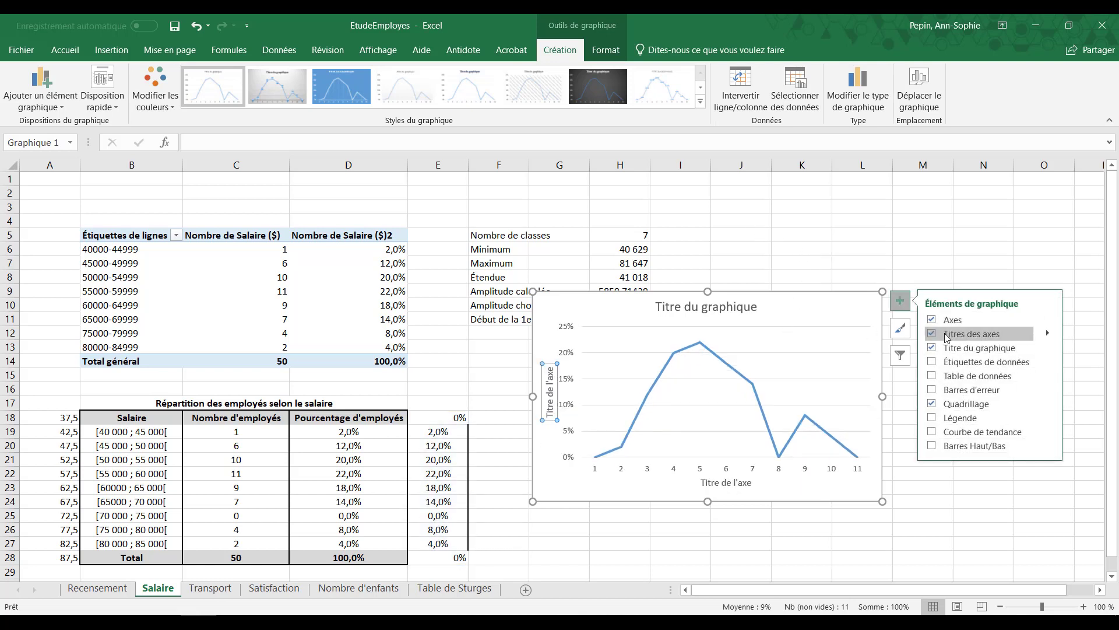
{"action": "left_click", "coordinate": [933, 404]}
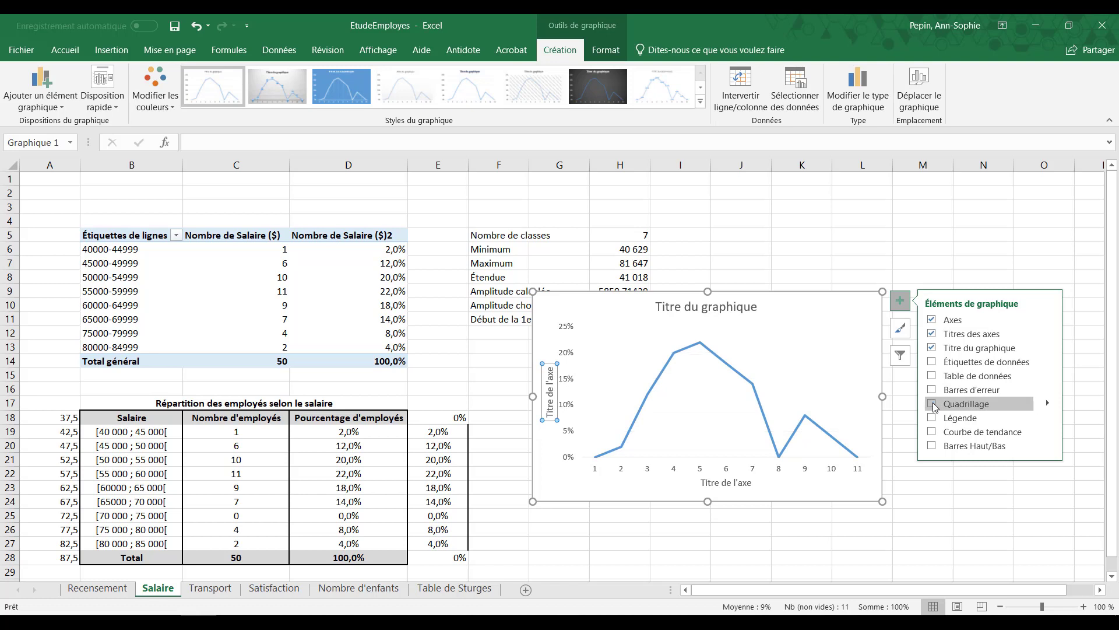
{"action": "left_click_drag", "start_coordinate": [827, 300], "coordinate": [771, 257]}
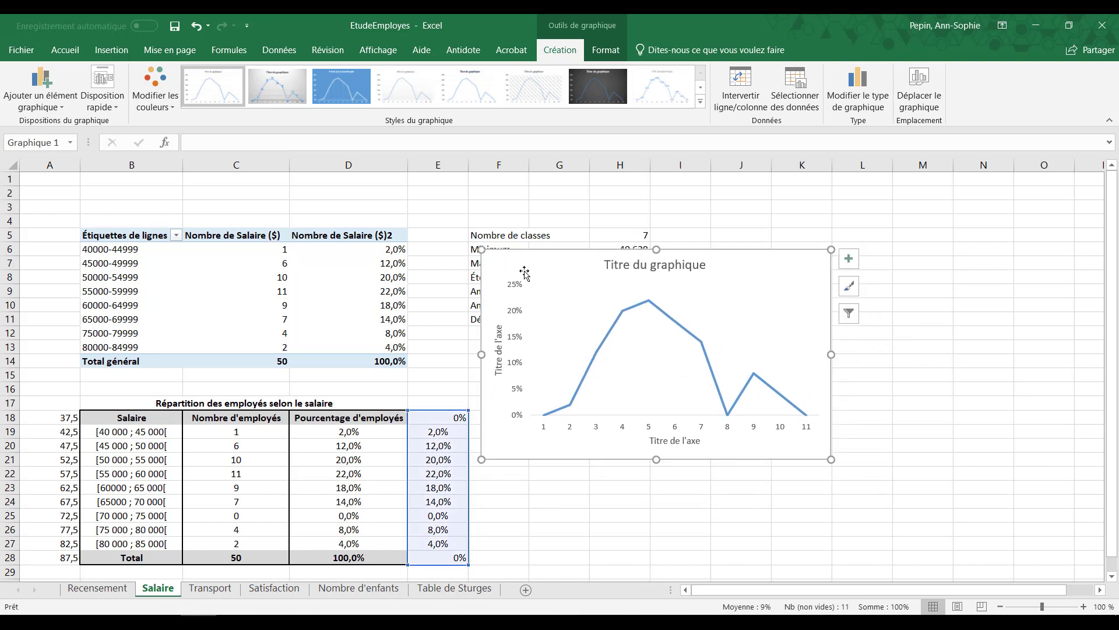
Set the vertical axis's major tick marks to "Sur l'axe".
{"action": "right_click", "coordinate": [521, 341]}
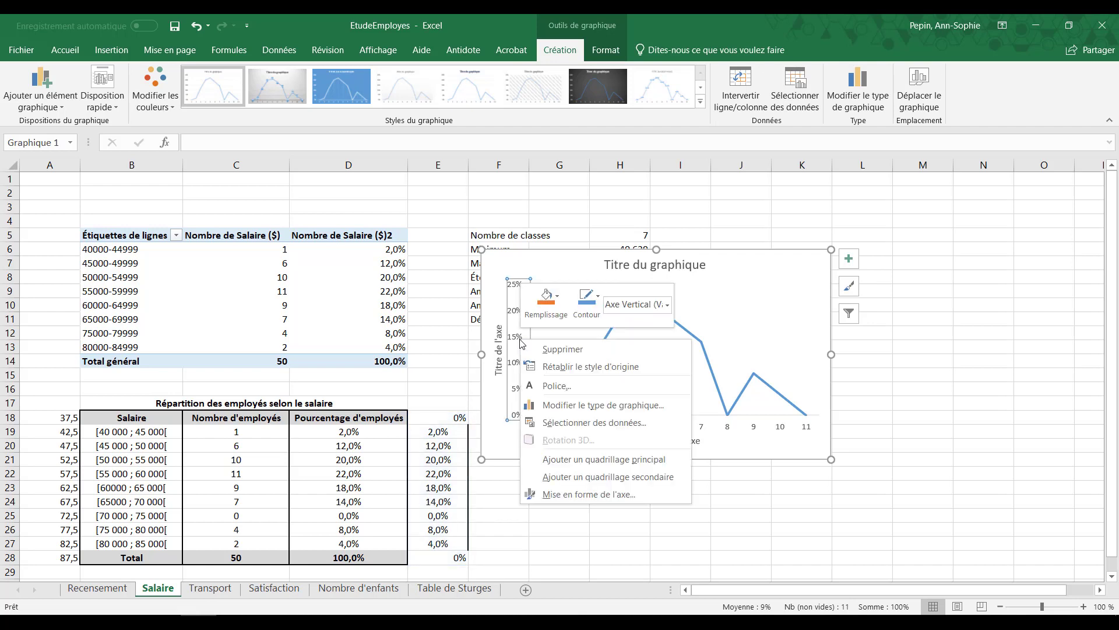
{"action": "left_click", "coordinate": [553, 495]}
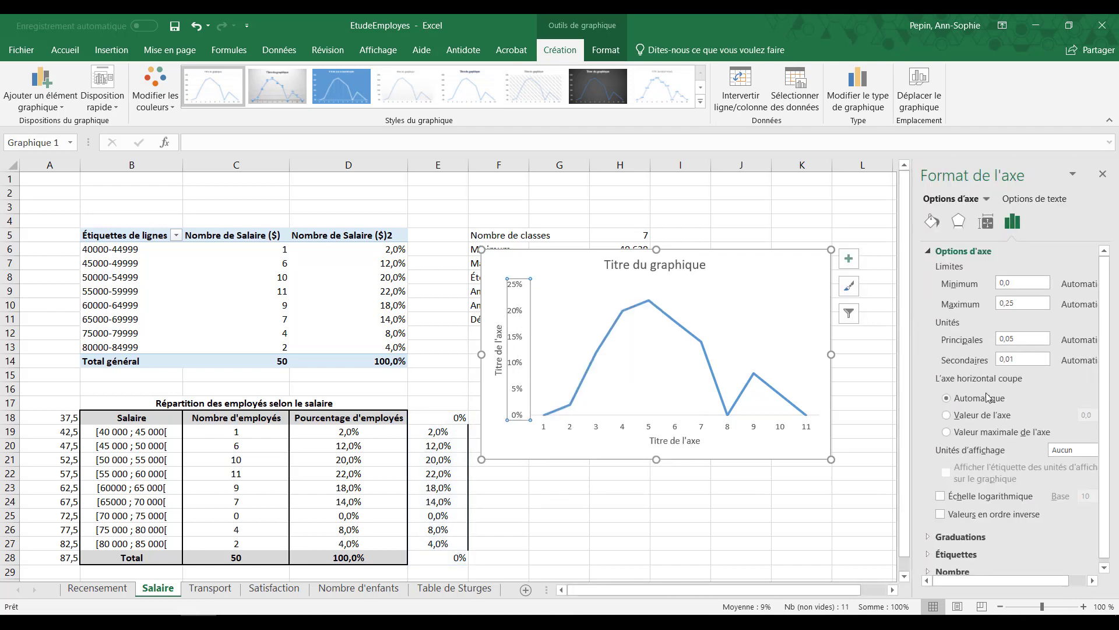
{"action": "left_click", "coordinate": [981, 538]}
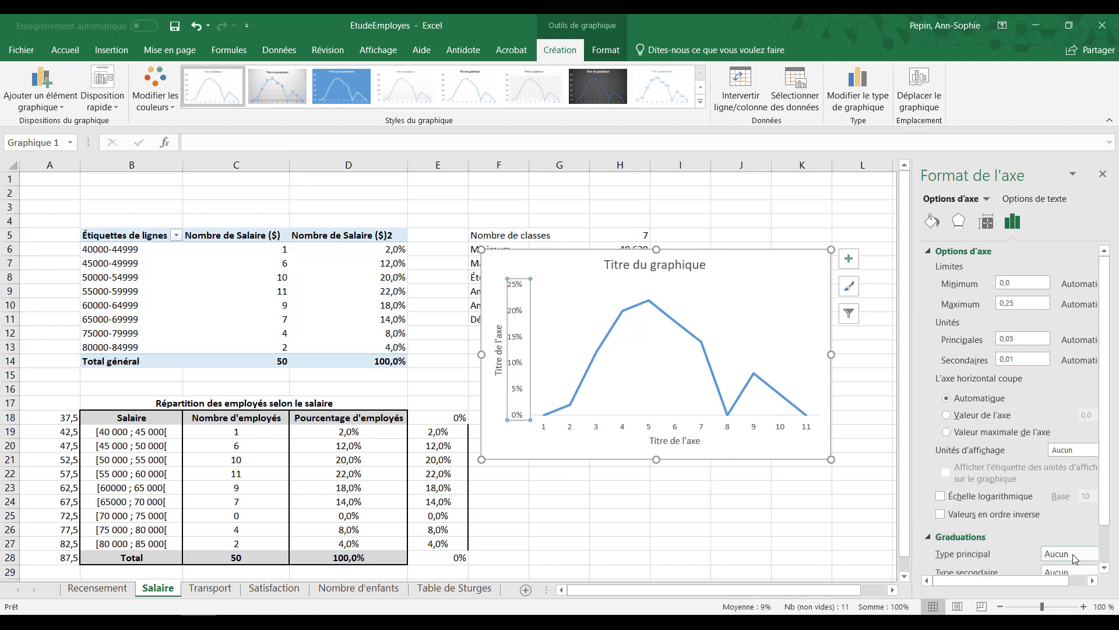
{"action": "scroll", "coordinate": [990, 536], "scroll_direction": "down", "scroll_amount": 2}
{"action": "left_click", "coordinate": [1060, 509]}
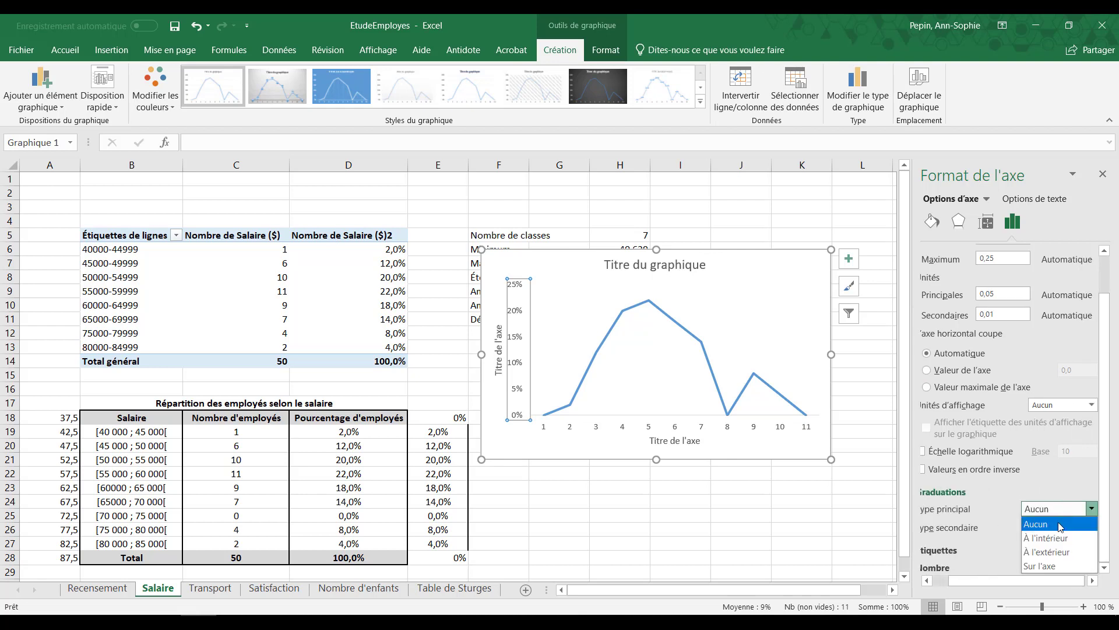
{"action": "left_click", "coordinate": [1044, 565]}
{"action": "left_click", "coordinate": [567, 453]}
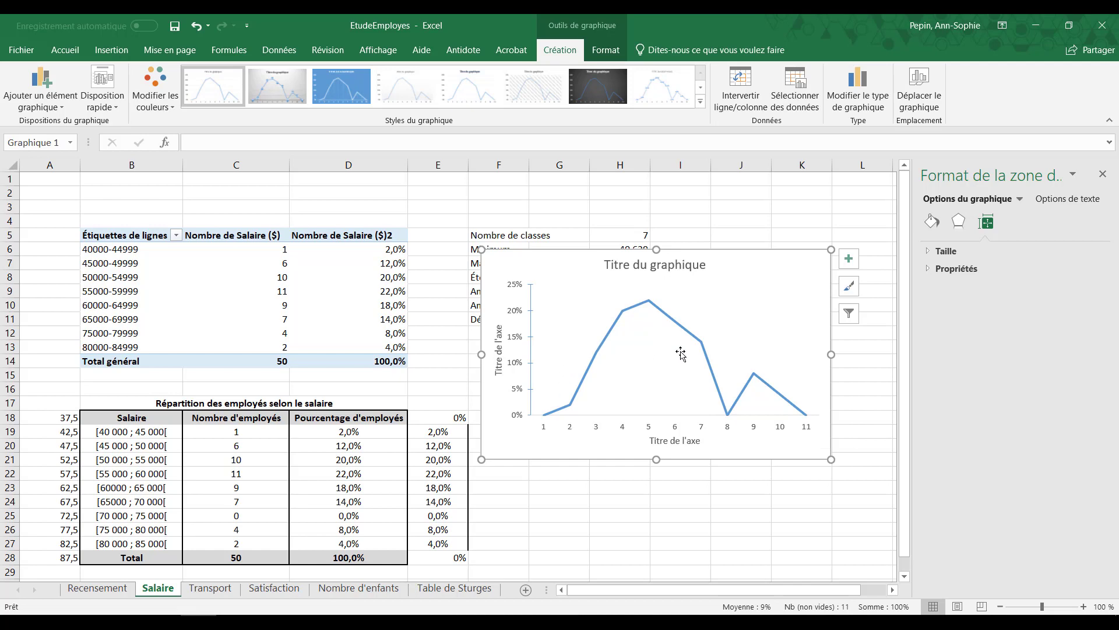
Use the class midpoints in A18:A28 as the chart's horizontal axis labels.
{"action": "right_click", "coordinate": [650, 353]}
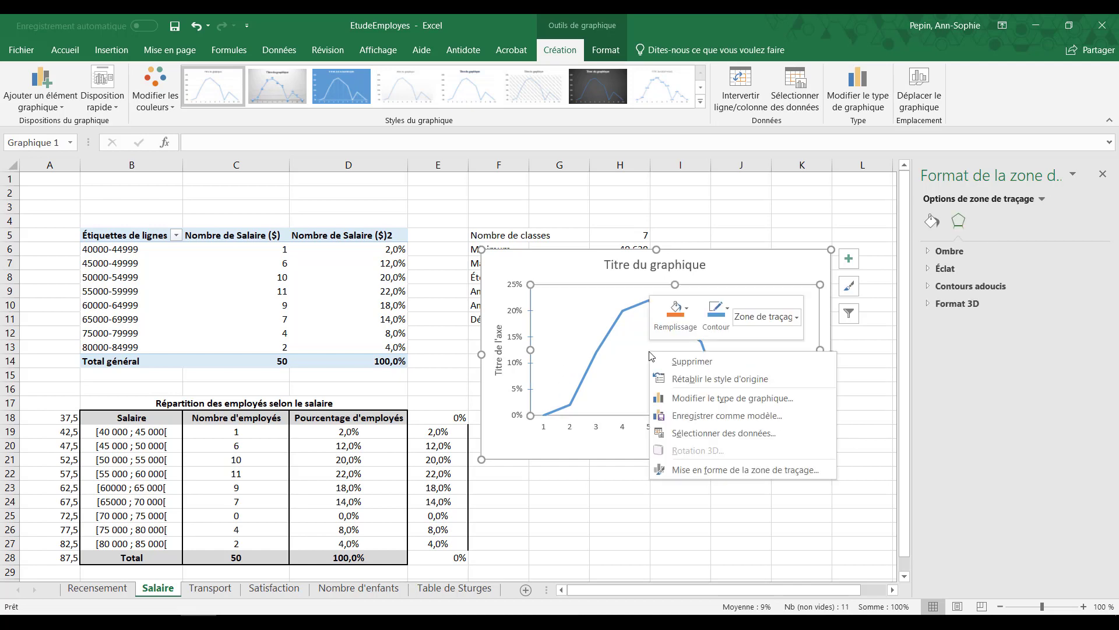
{"action": "left_click", "coordinate": [716, 431]}
{"action": "left_click", "coordinate": [783, 376]}
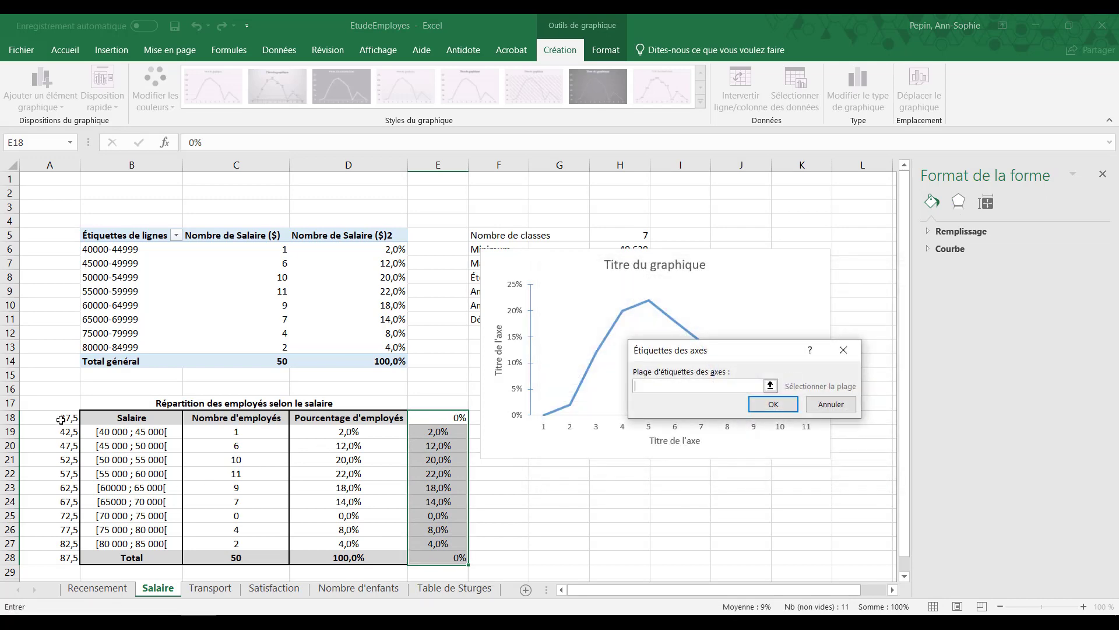
{"action": "left_click_drag", "start_coordinate": [60, 419], "coordinate": [60, 555]}
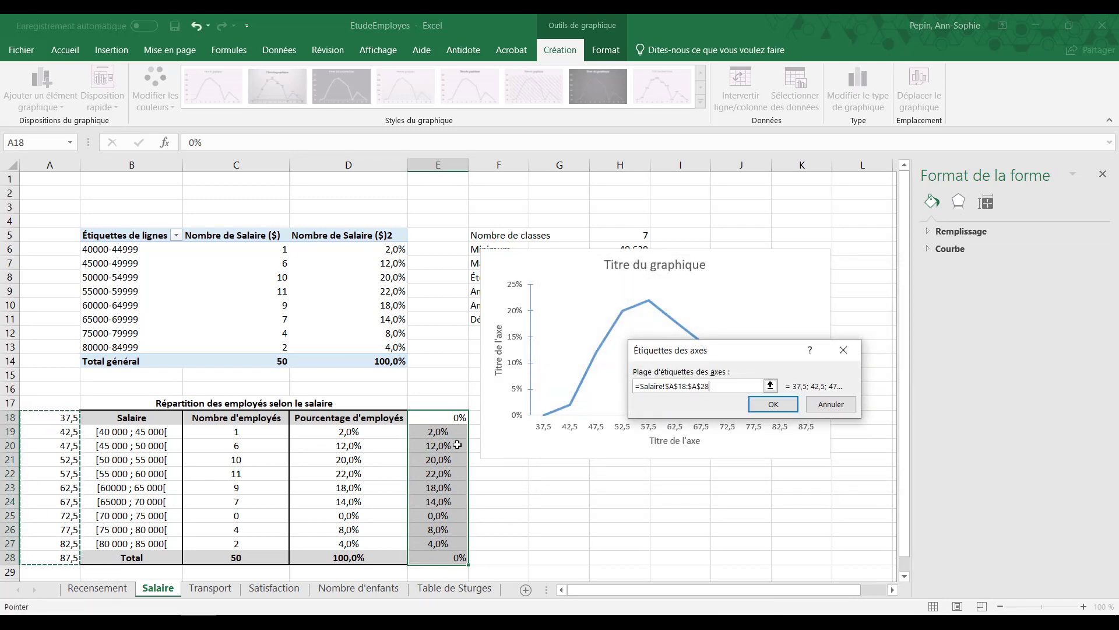
{"action": "left_click", "coordinate": [777, 407]}
{"action": "left_click", "coordinate": [870, 483]}
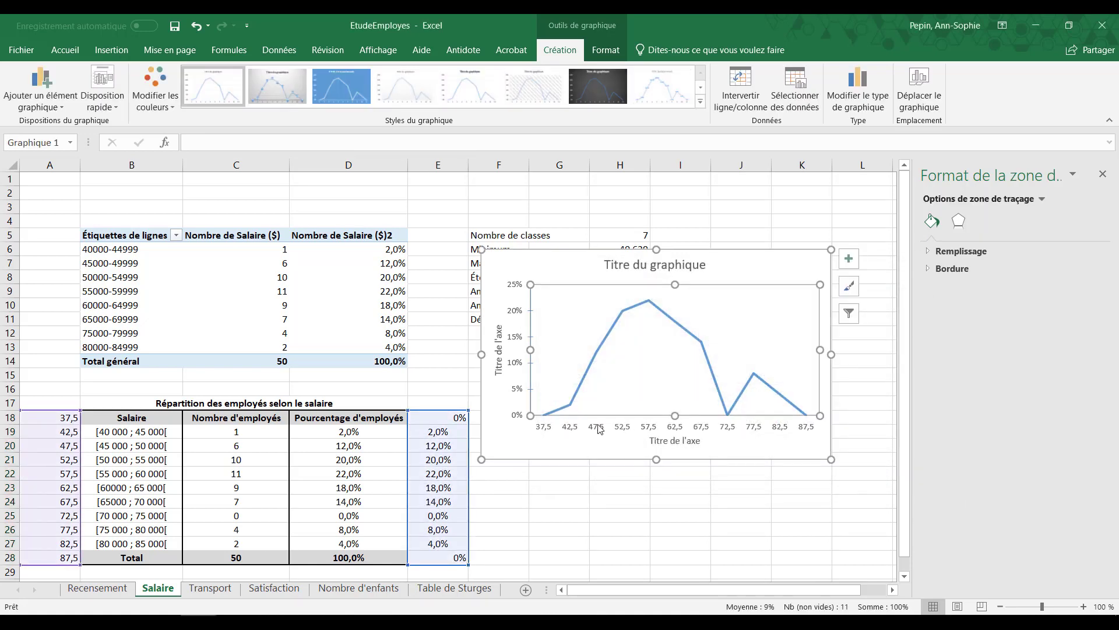
Set the horizontal axis's secondary tick mark type to "Sur l'axe".
{"action": "right_click", "coordinate": [600, 427]}
{"action": "left_click", "coordinate": [646, 598]}
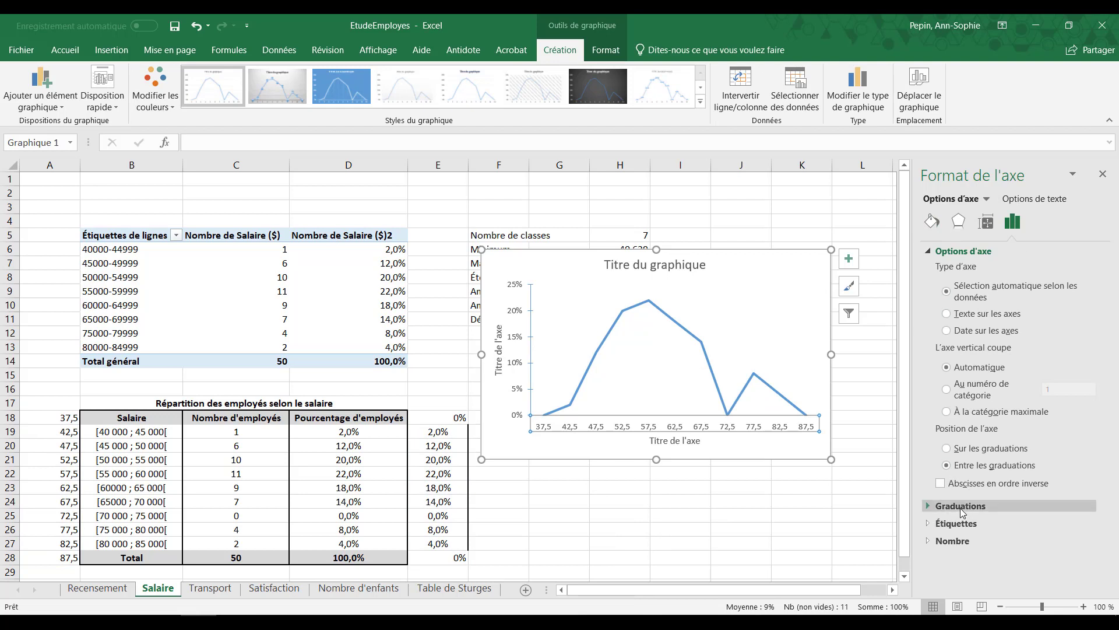
{"action": "left_click", "coordinate": [961, 505]}
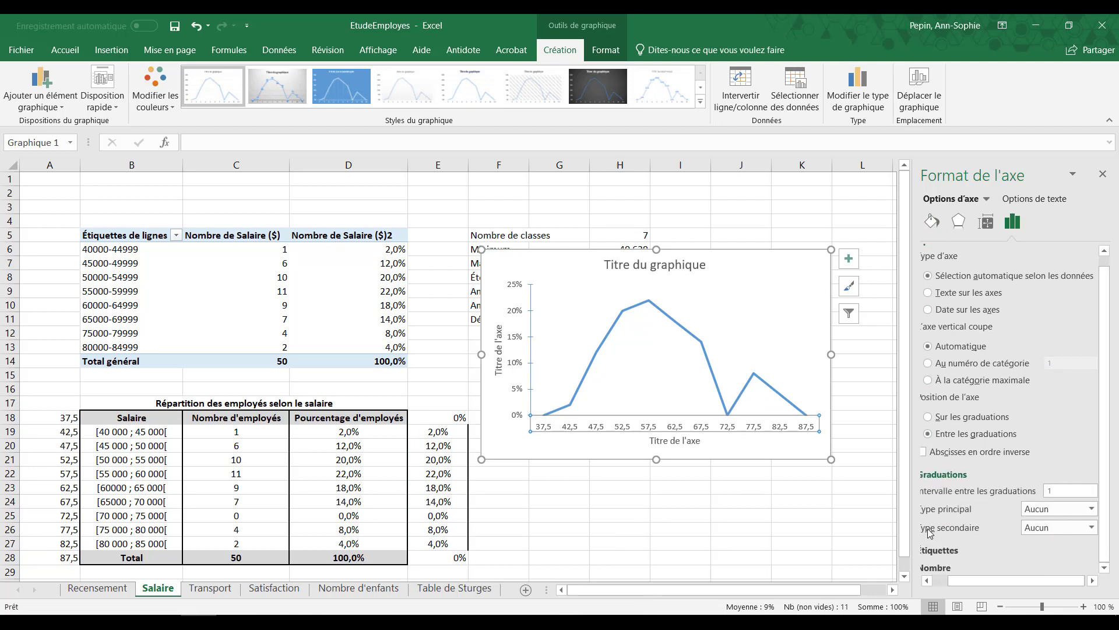
{"action": "left_click", "coordinate": [1091, 528]}
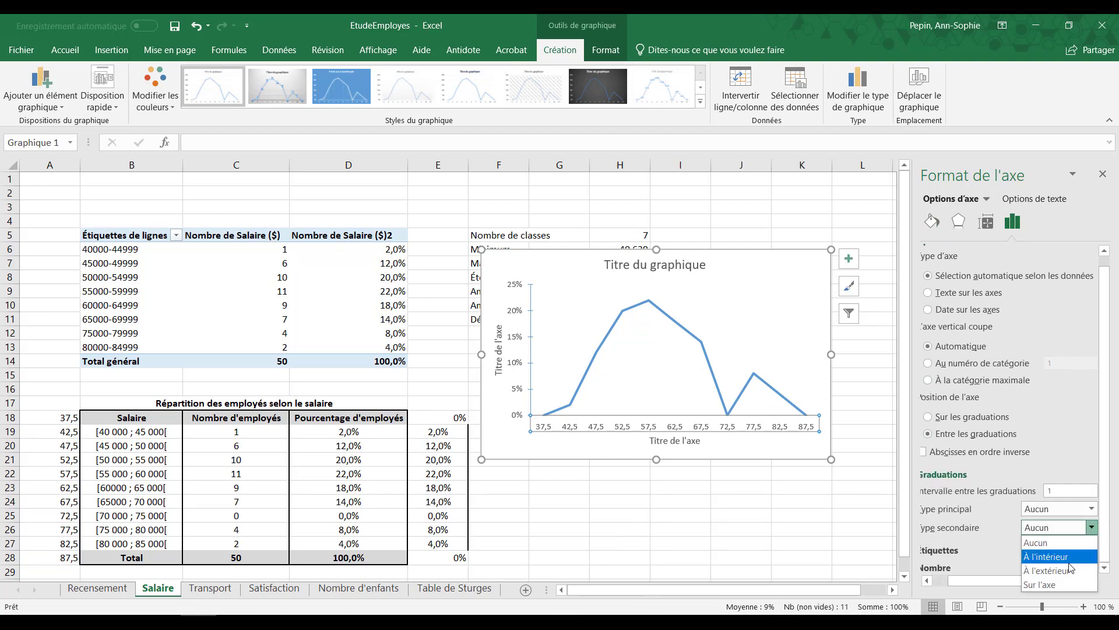
{"action": "left_click", "coordinate": [1040, 584]}
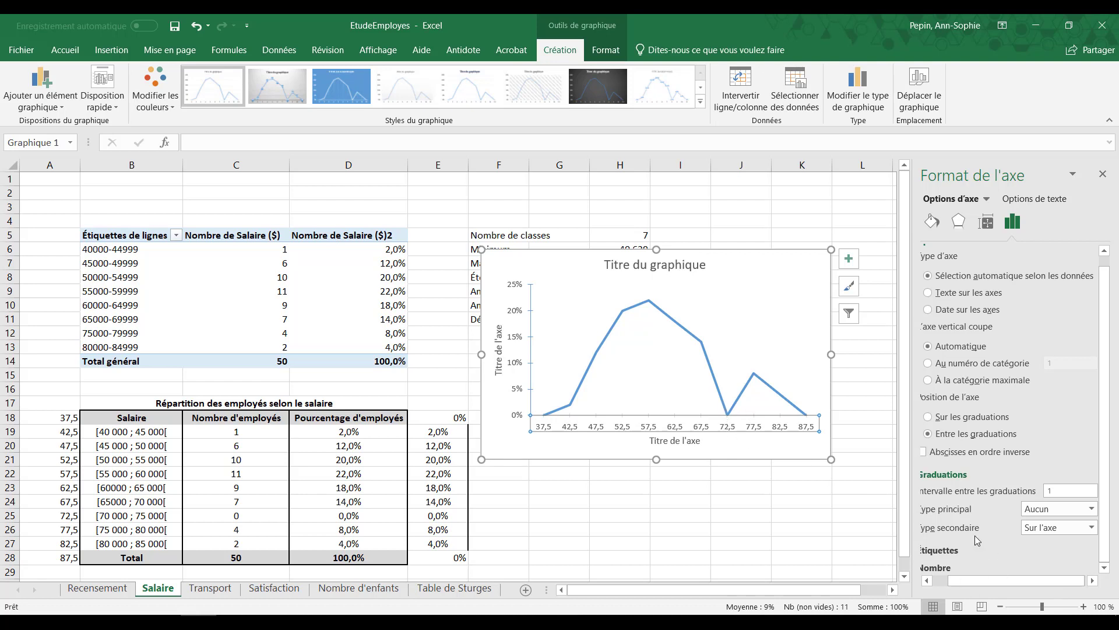
{"action": "left_click", "coordinate": [736, 447]}
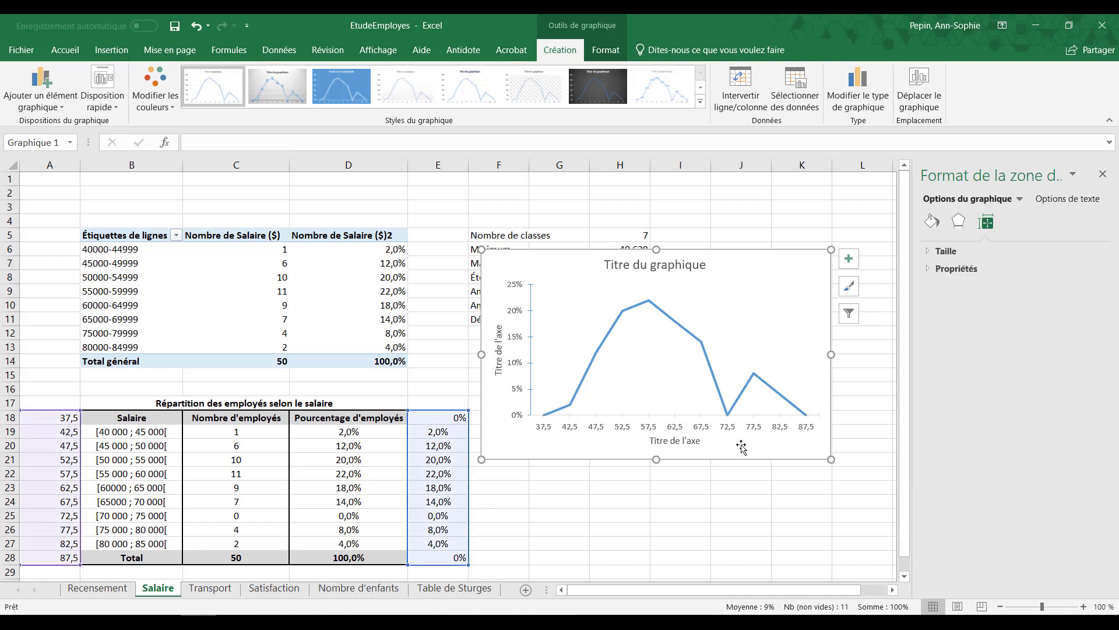
Title the chart "Répartition des employés selon le salaire".
{"action": "left_click", "coordinate": [673, 271]}
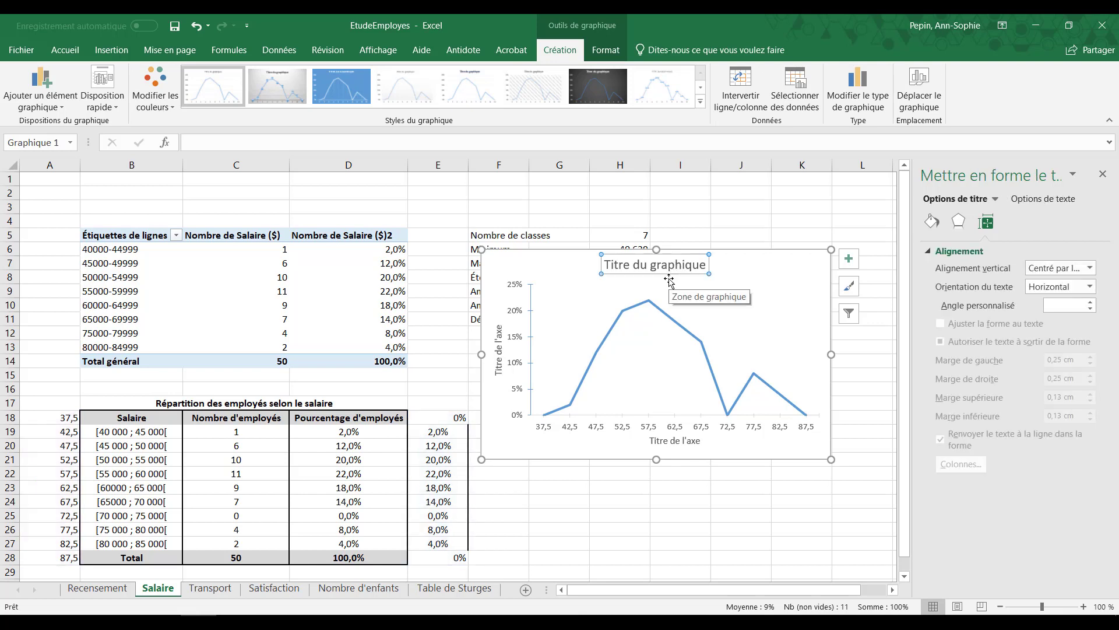
{"action": "type", "text": "Répar"}
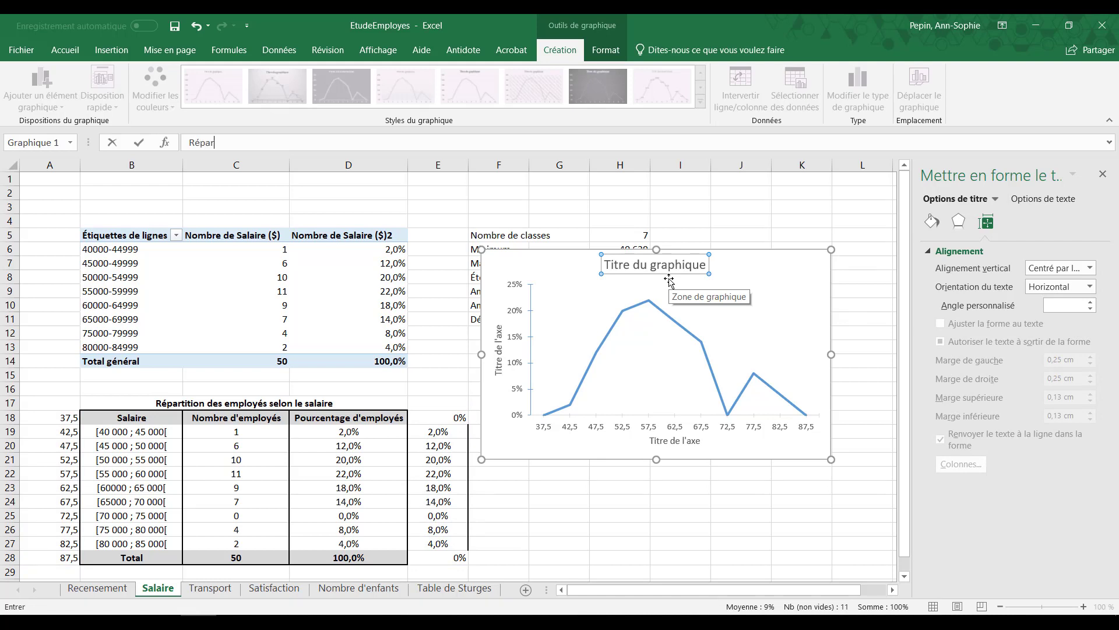
{"action": "type", "text": "tition des employés selon le salaire"}
{"action": "key", "text": "Return"}
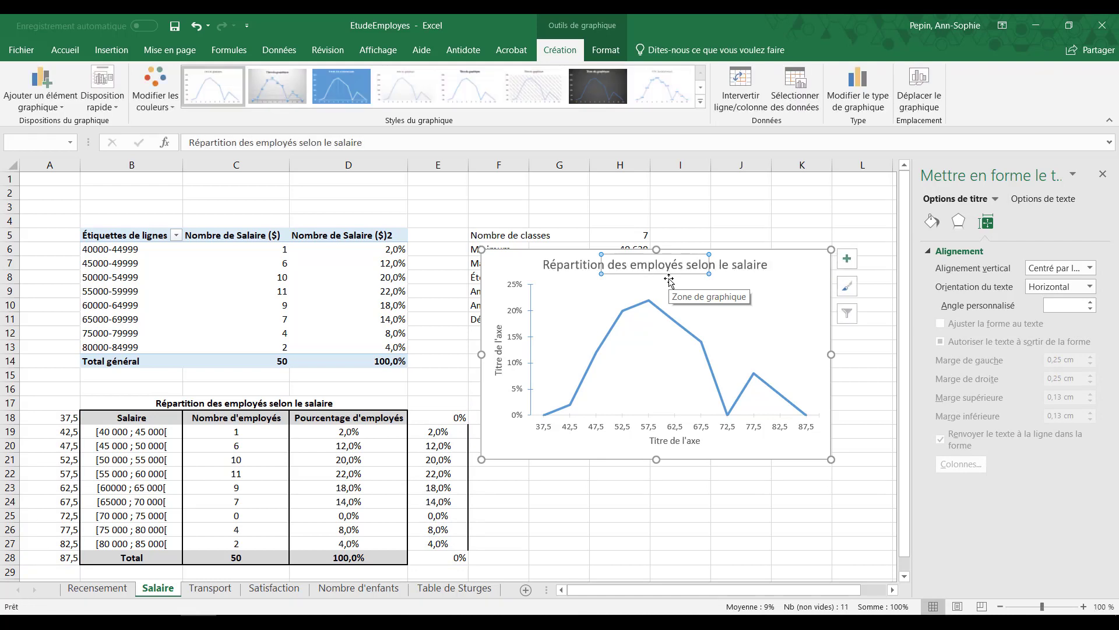
Name the horizontal axis "Salaire (en milliers de $)" and the vertical axis "Pourcentage d'employés".
{"action": "left_click", "coordinate": [683, 445]}
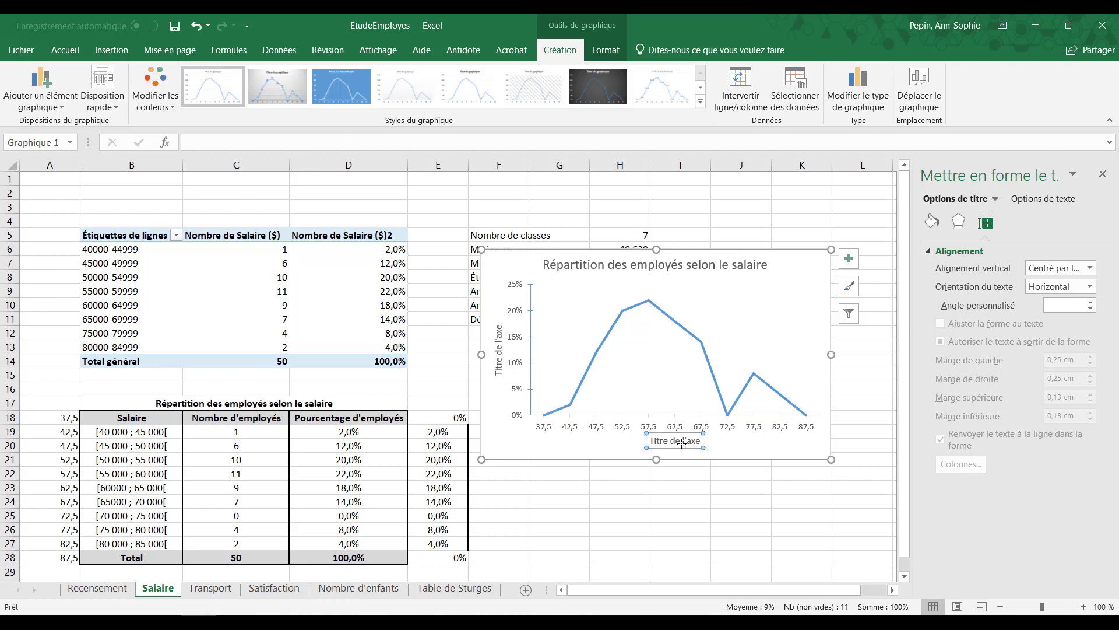
{"action": "type", "text": "Salaire (en milliers de"}
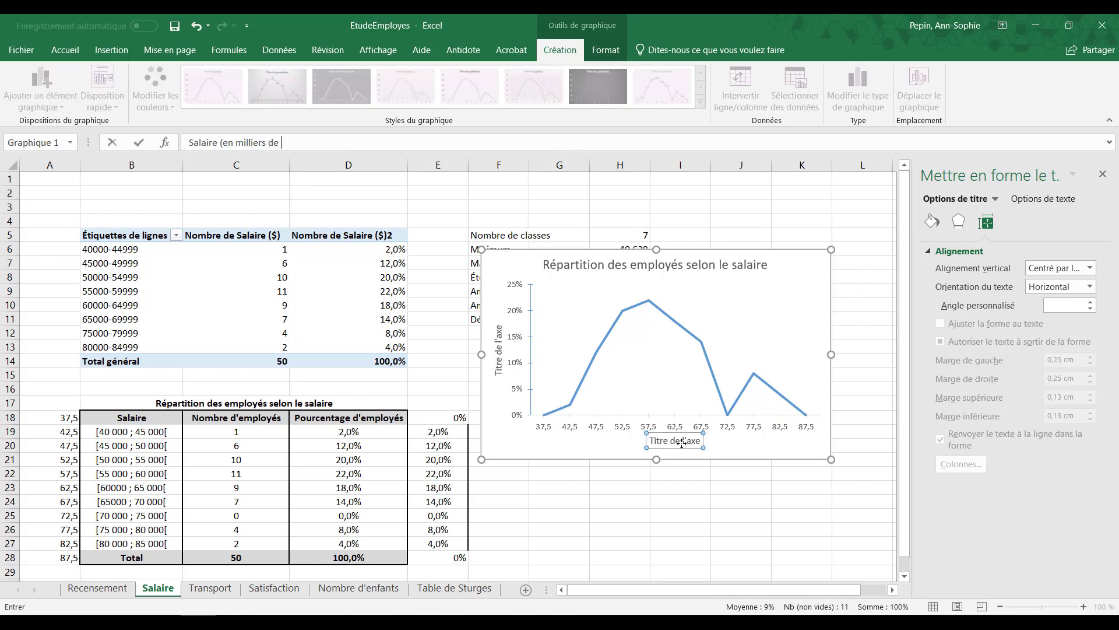
{"action": "type", "text": " $)"}
{"action": "key", "text": "Return"}
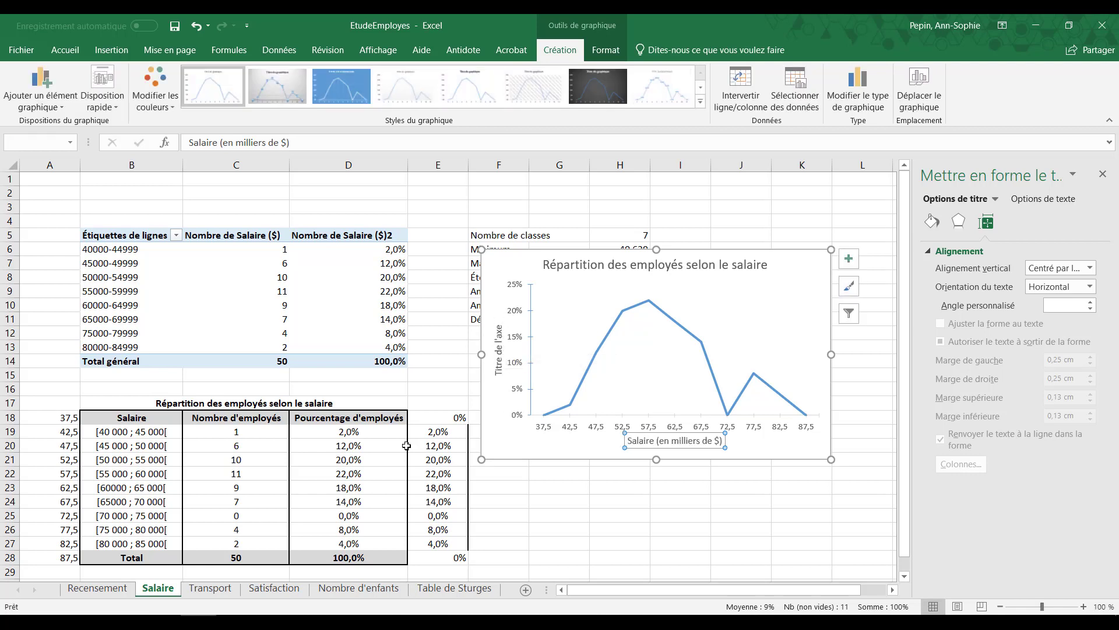
{"action": "left_click", "coordinate": [498, 353]}
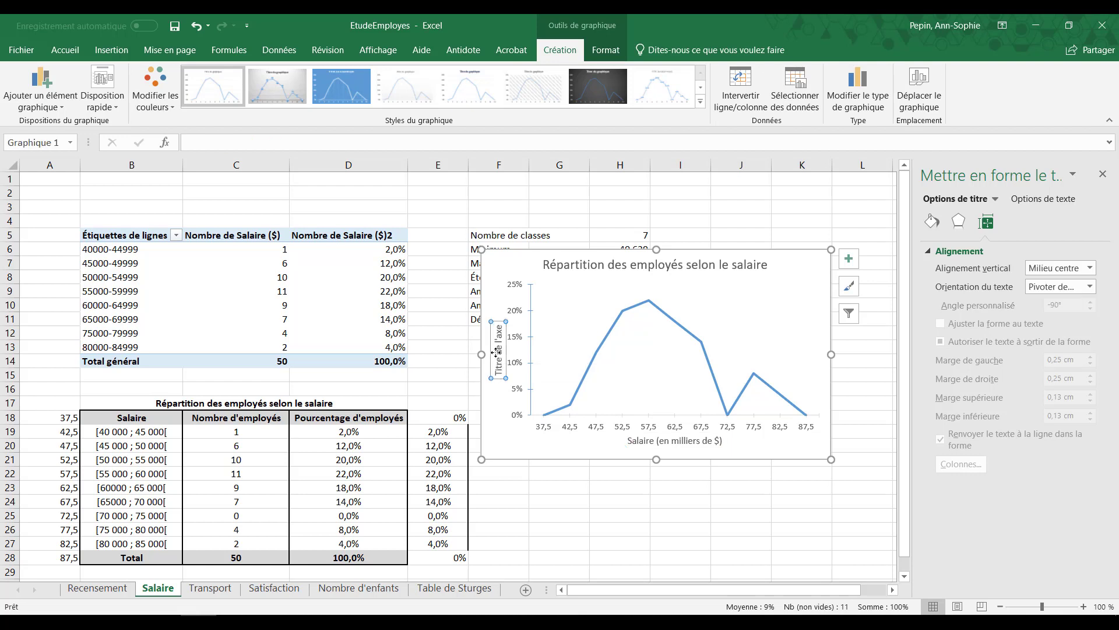
{"action": "type", "text": "Pourcentage"}
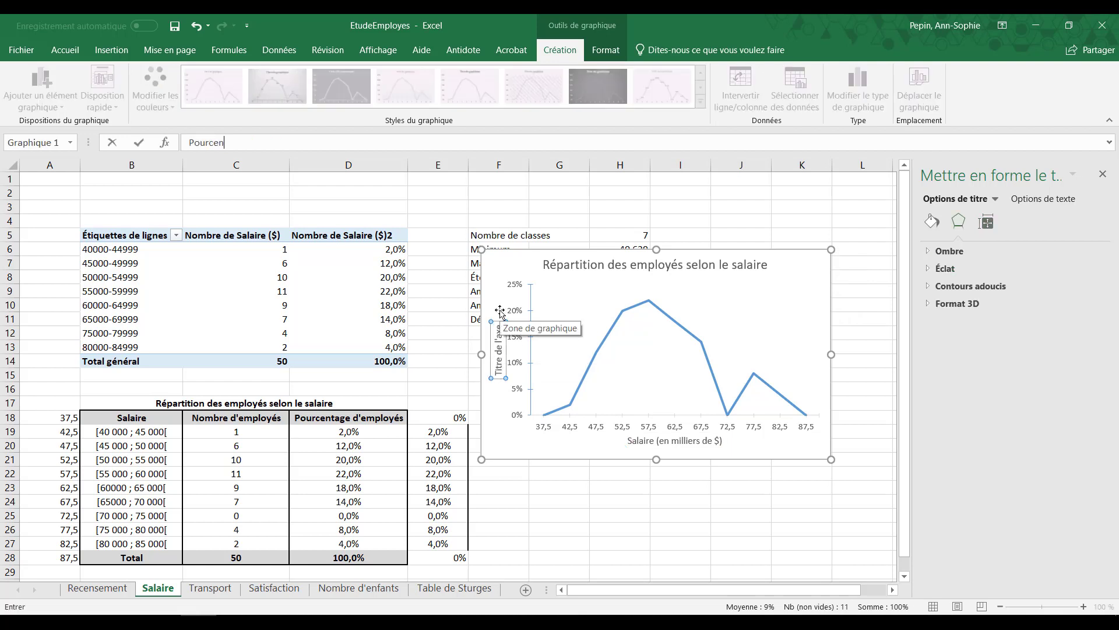
{"action": "type", "text": " d'employés"}
{"action": "key", "text": "Return"}
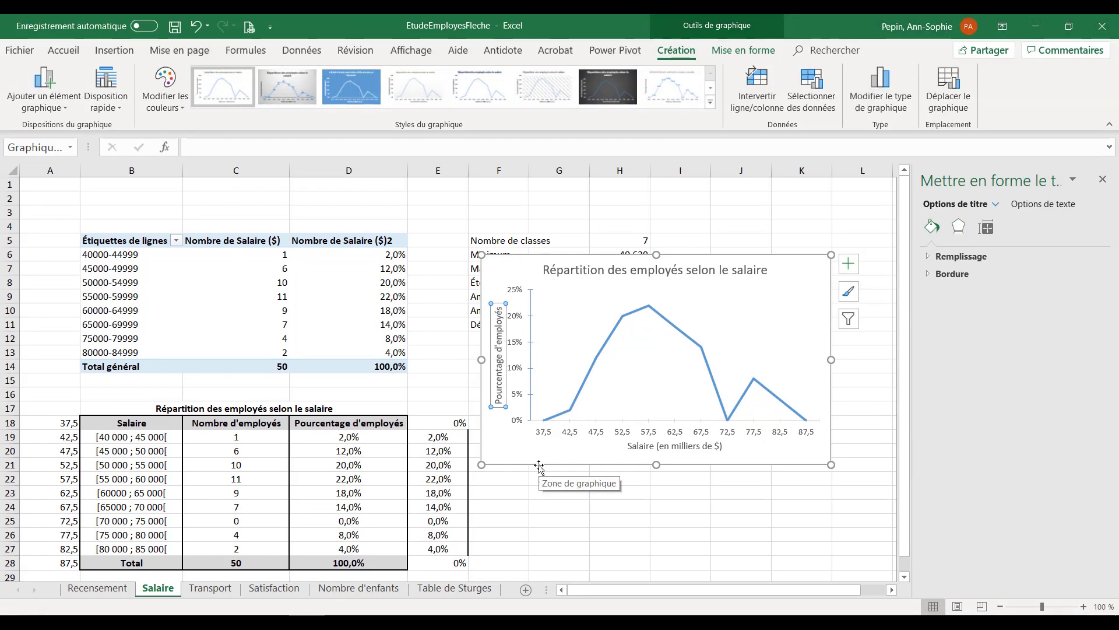
Format the horizontal axis line in black with a solid arrowhead at its end.
{"action": "left_click", "coordinate": [681, 429]}
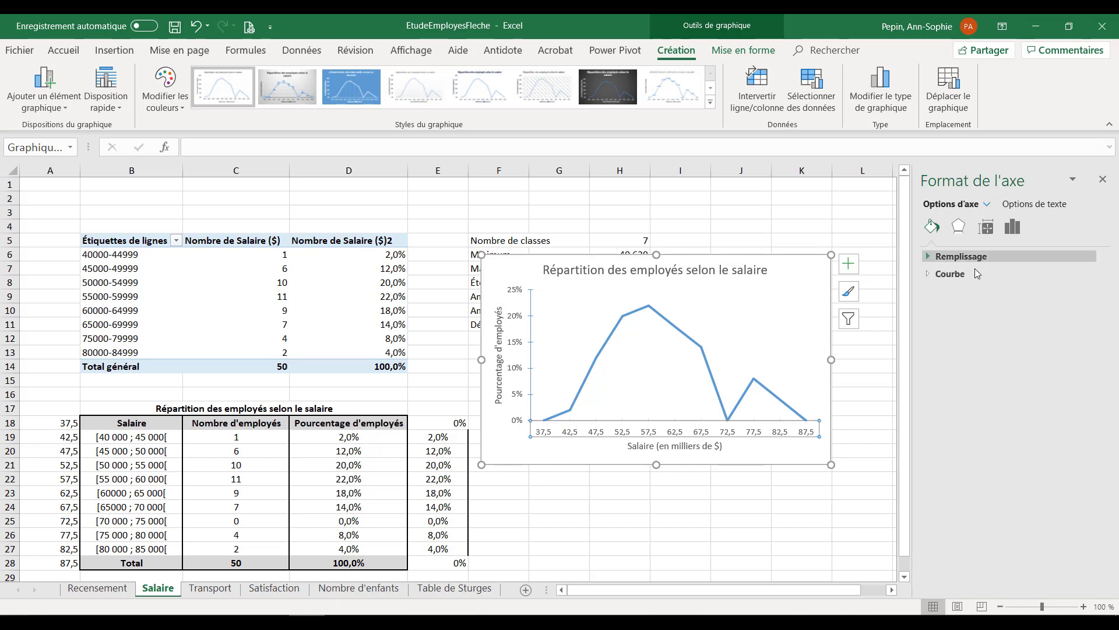
{"action": "left_click", "coordinate": [951, 273]}
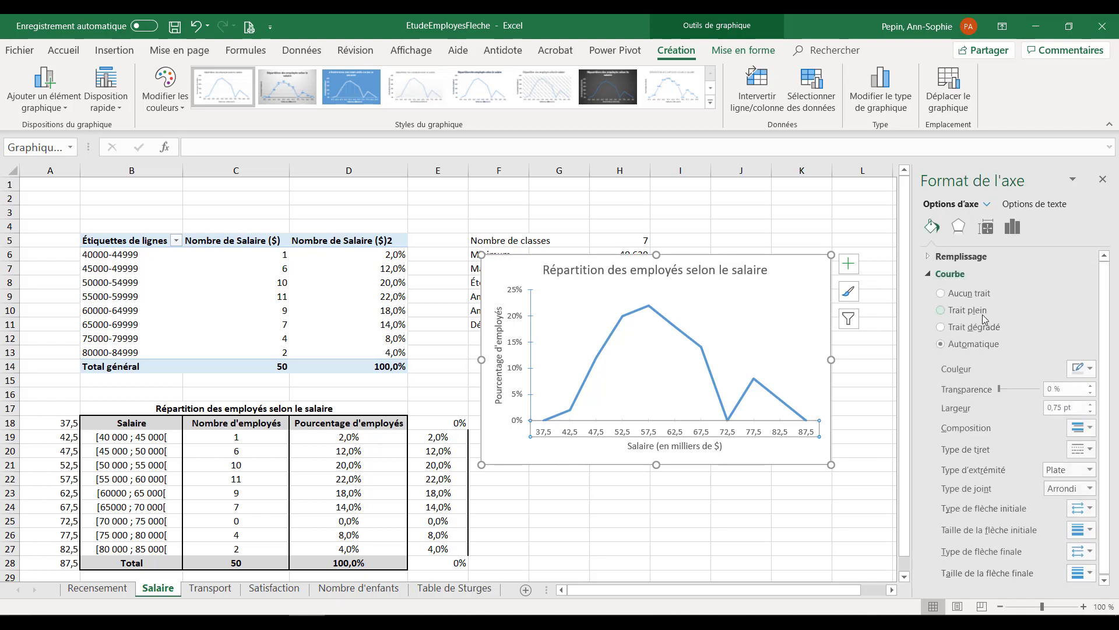
{"action": "left_click", "coordinate": [1081, 369]}
{"action": "left_click", "coordinate": [1018, 401]}
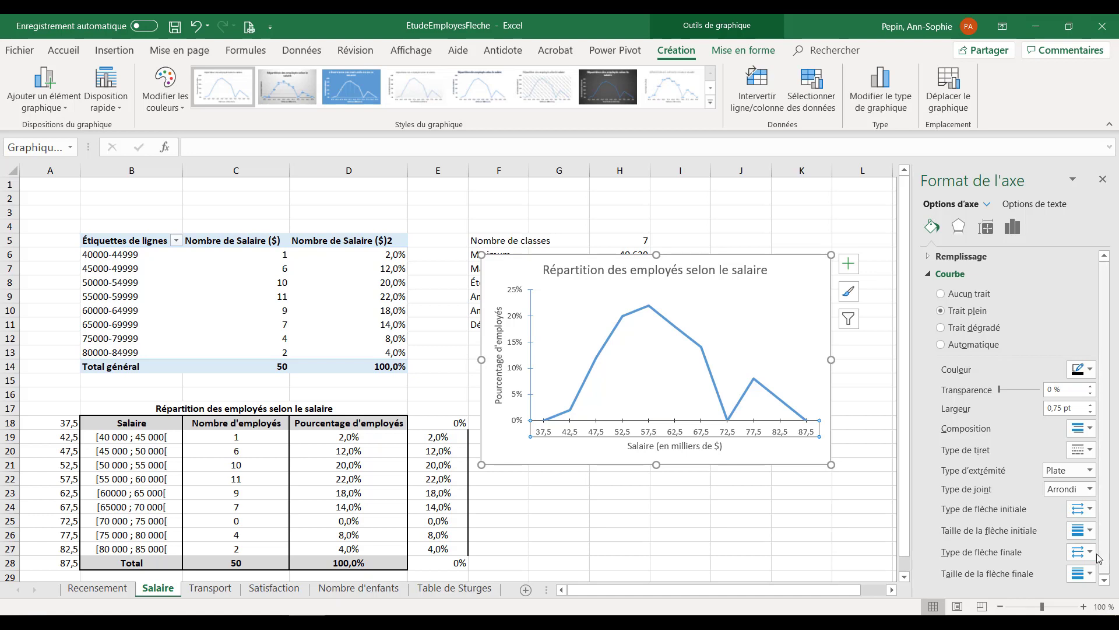
{"action": "left_click", "coordinate": [1084, 552]}
{"action": "left_click", "coordinate": [1078, 572]}
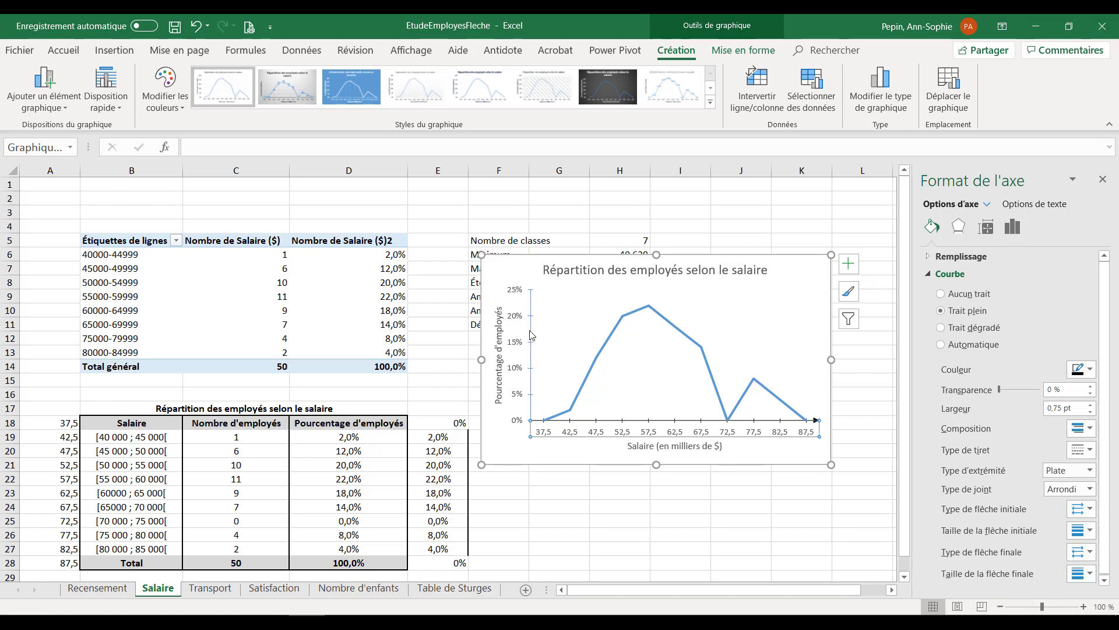
Format the vertical axis line in black with a solid arrowhead at its end.
{"action": "left_click", "coordinate": [531, 336]}
{"action": "left_click", "coordinate": [1089, 370]}
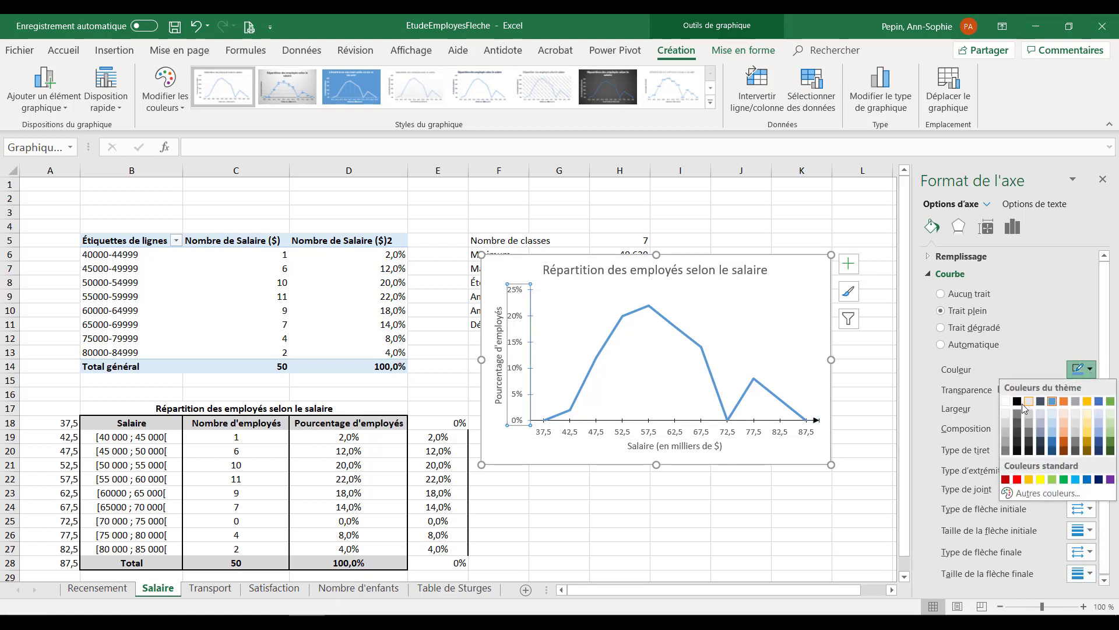
{"action": "left_click", "coordinate": [1018, 401]}
{"action": "left_click", "coordinate": [1090, 551]}
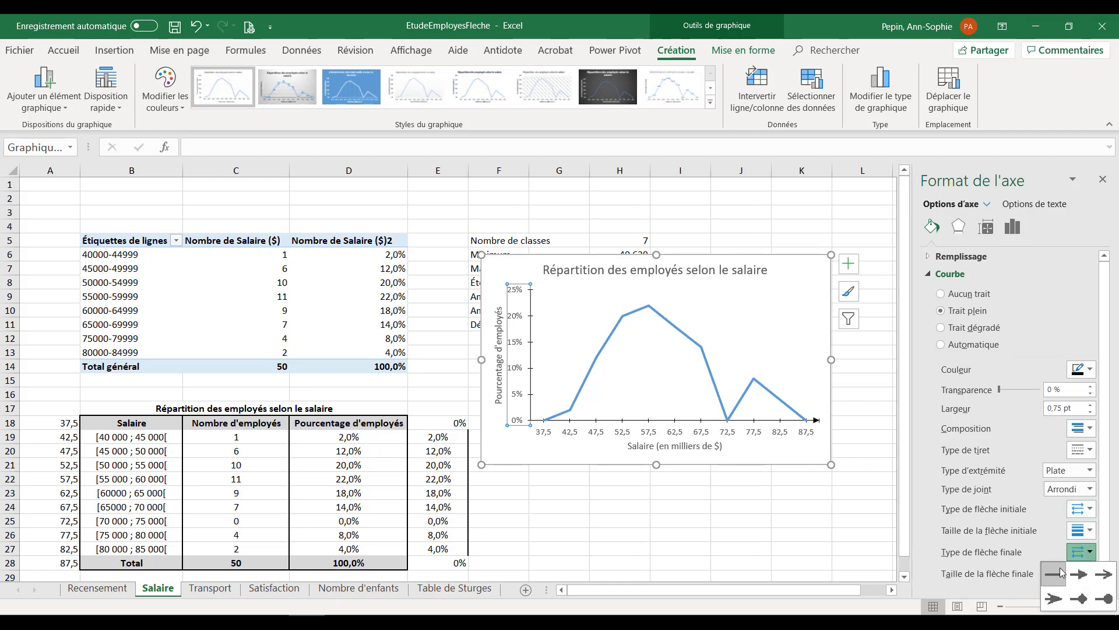
{"action": "left_click", "coordinate": [1078, 574]}
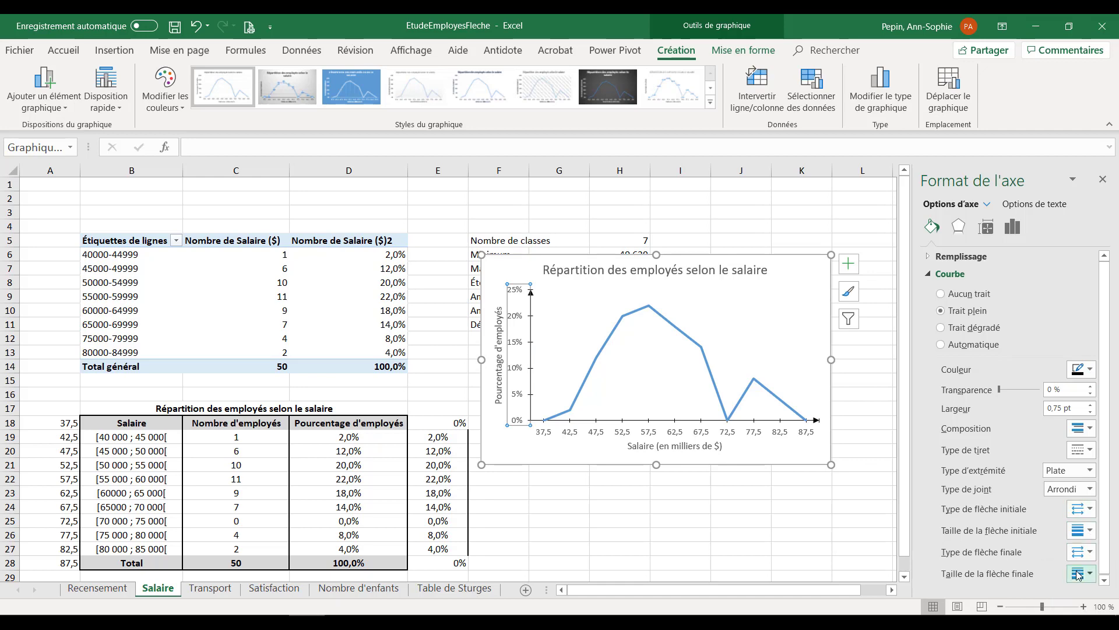
Move the chart up over columns G to L, above row 17, and deselect it.
{"action": "left_click", "coordinate": [574, 481]}
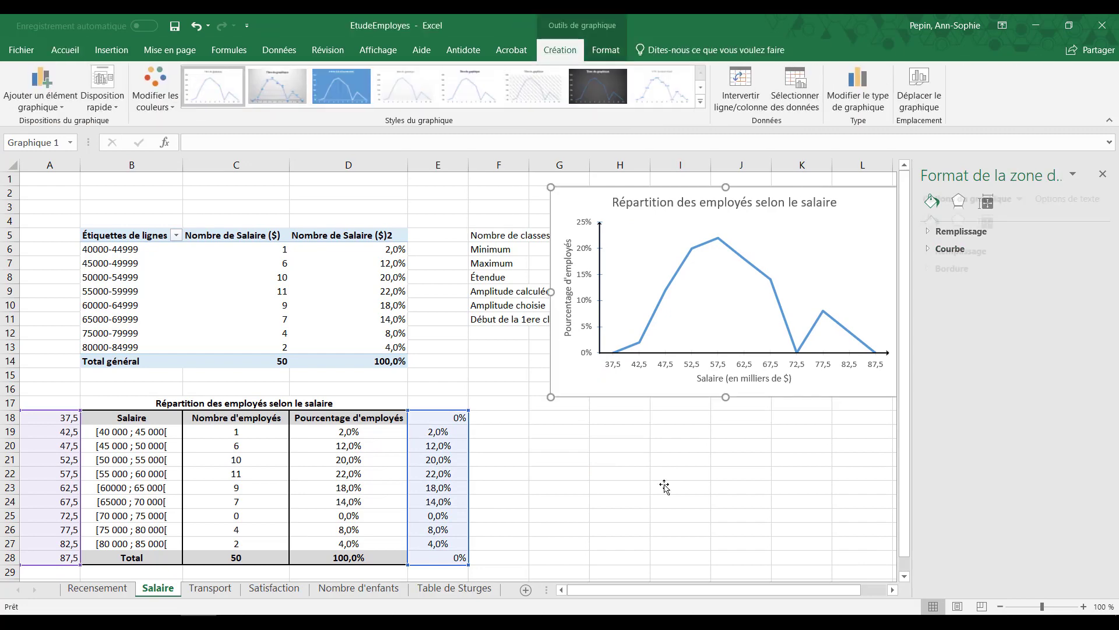
{"action": "left_click", "coordinate": [595, 541]}
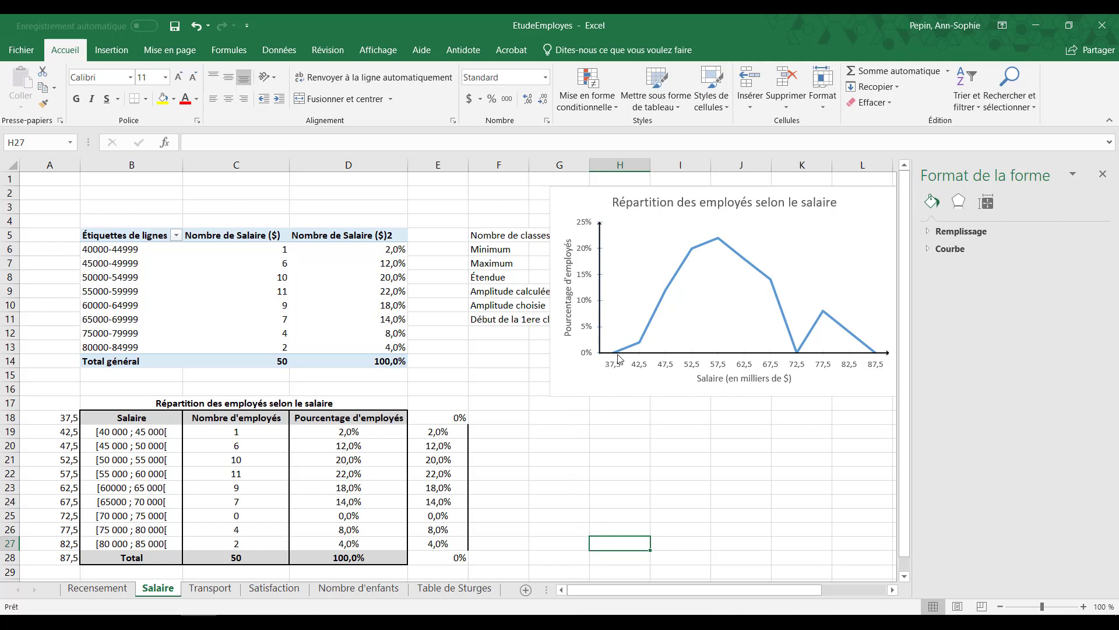
{"action": "mouse_move", "coordinate": [620, 357]}
Enter 0% in F18 as the starting value of the cumulative percentage column.
{"action": "left_click", "coordinate": [432, 417]}
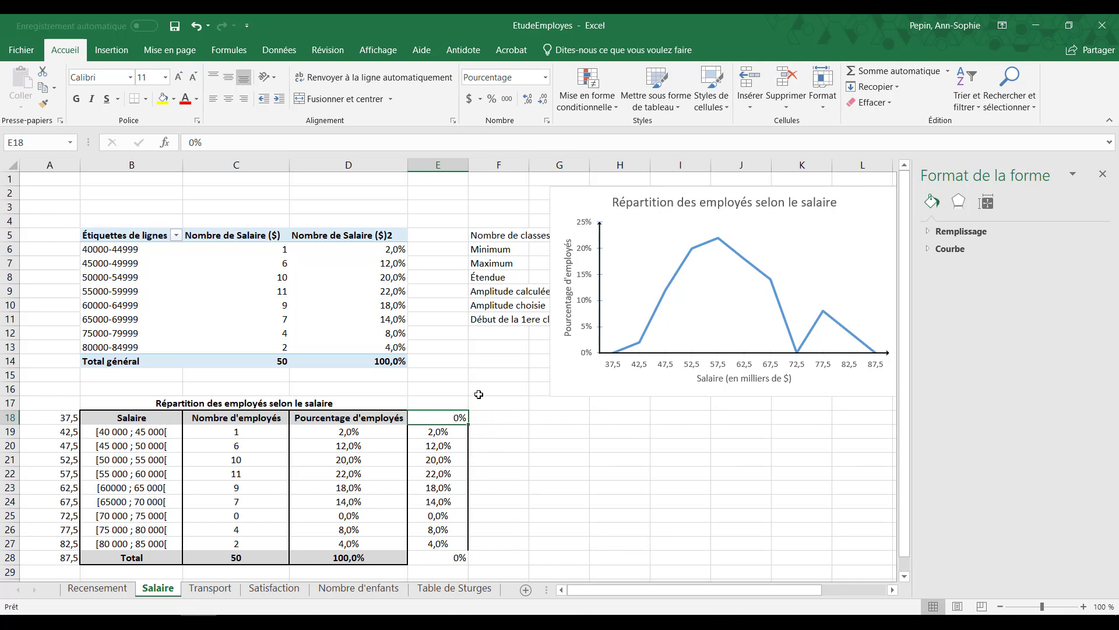
{"action": "left_click", "coordinate": [487, 420]}
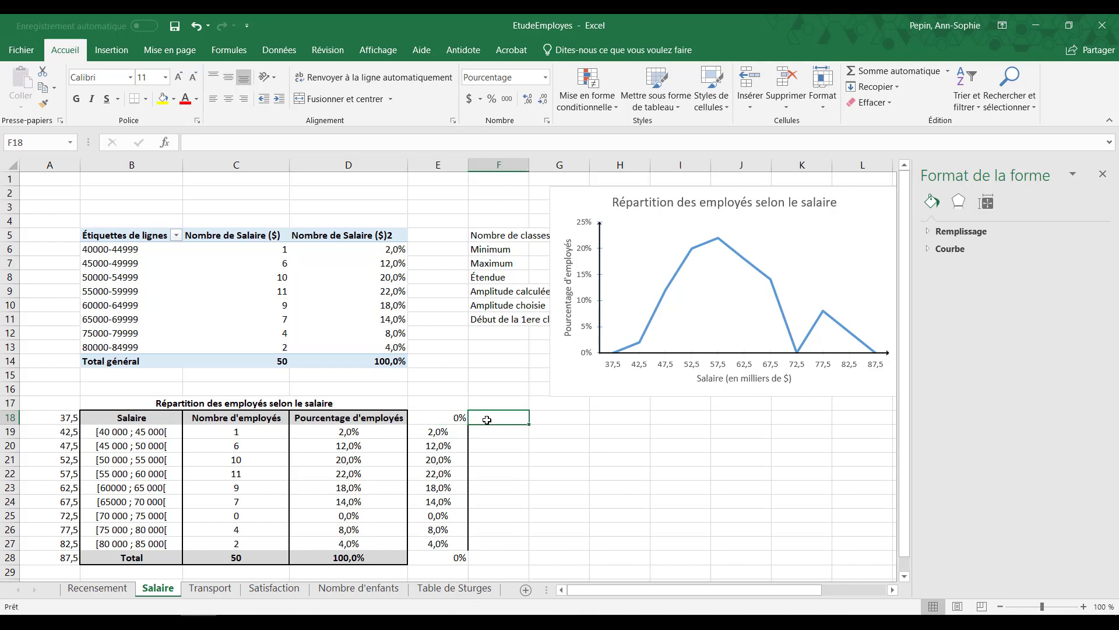
{"action": "type", "text": "0"}
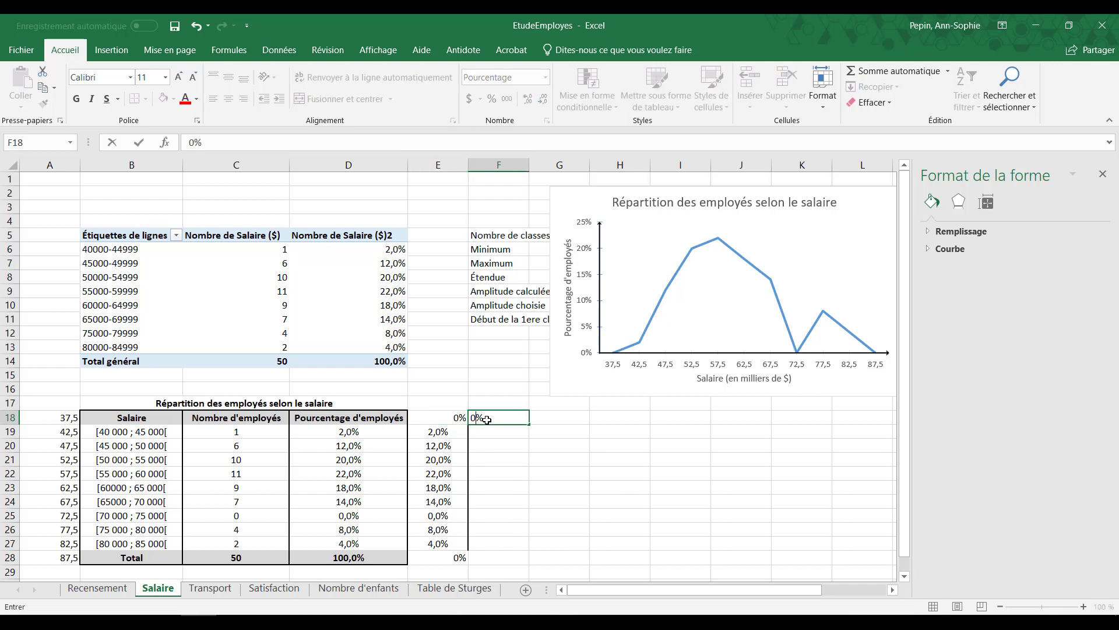
{"action": "key", "text": "Return"}
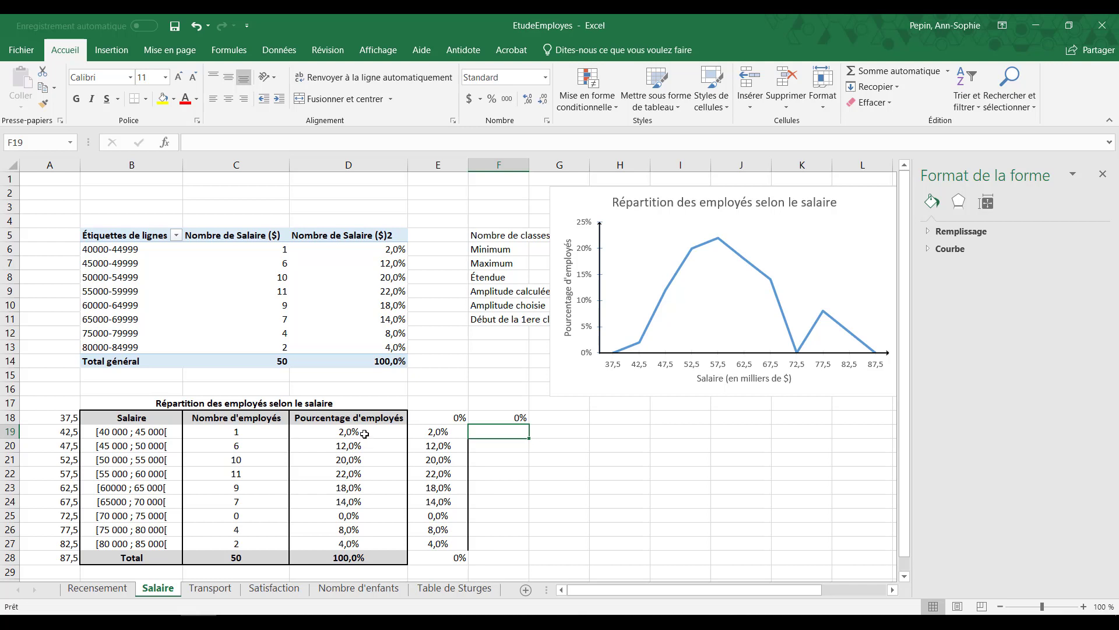
Enter the cumulative percentage formula =D19+F18 in F19.
{"action": "key", "text": "Left"}
{"action": "key", "text": "Left"}
{"action": "left_click", "coordinate": [499, 431]}
{"action": "type", "text": "="}
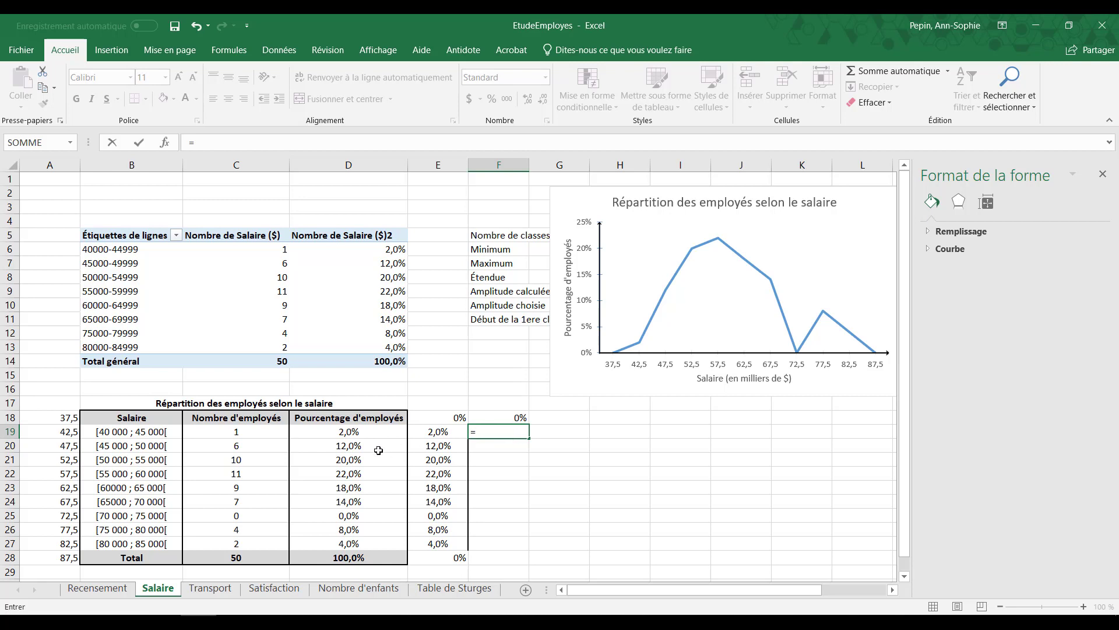
{"action": "left_click", "coordinate": [371, 433]}
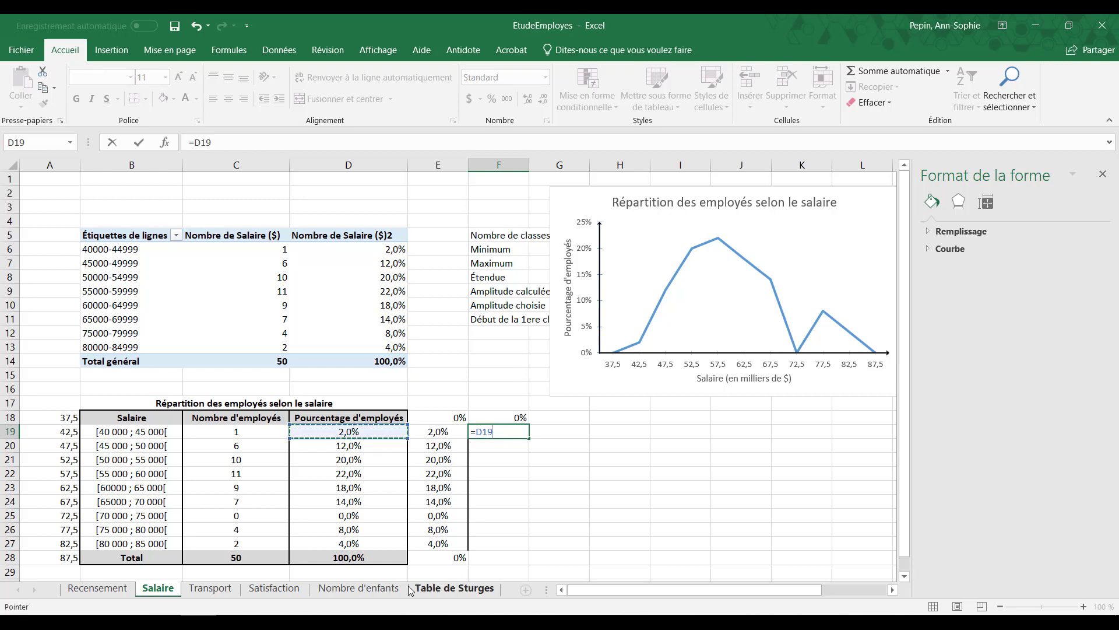
{"action": "type", "text": "+"}
{"action": "left_click", "coordinate": [503, 414]}
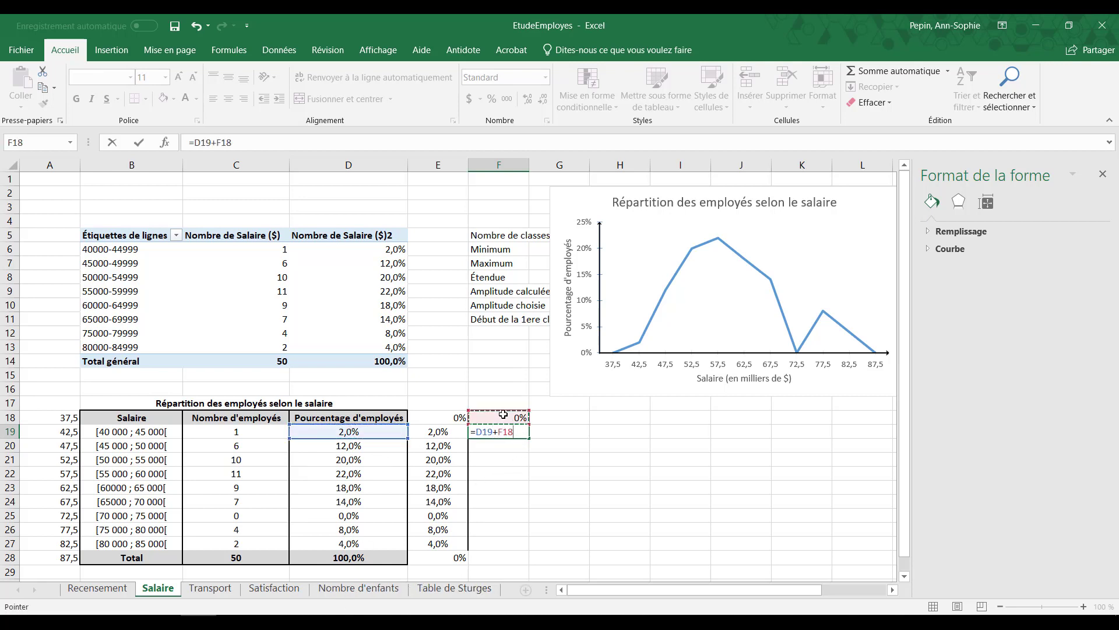
{"action": "key", "text": "Return"}
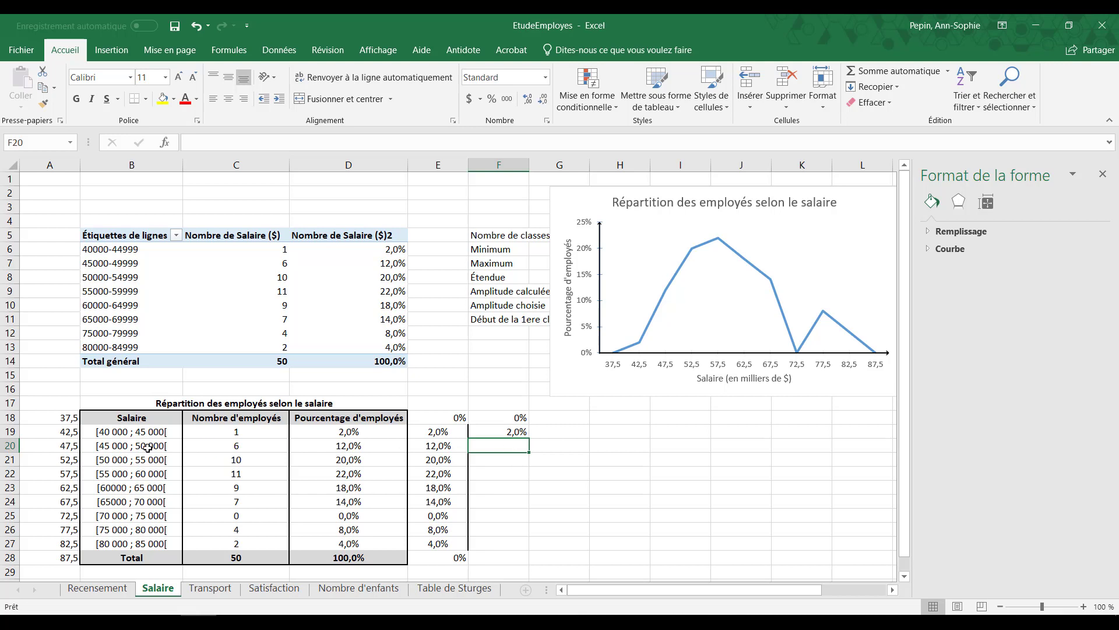
Enter the cumulative percentage formula =D20+F19 in F20 and fill it down to F27.
{"action": "left_click", "coordinate": [345, 448]}
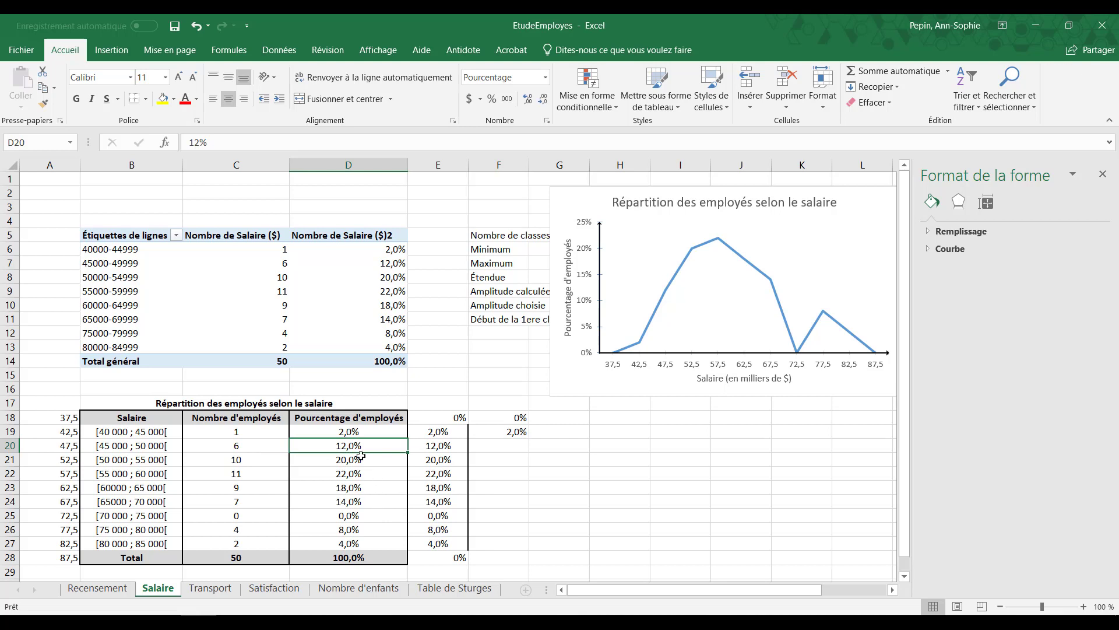
{"action": "left_click", "coordinate": [368, 433]}
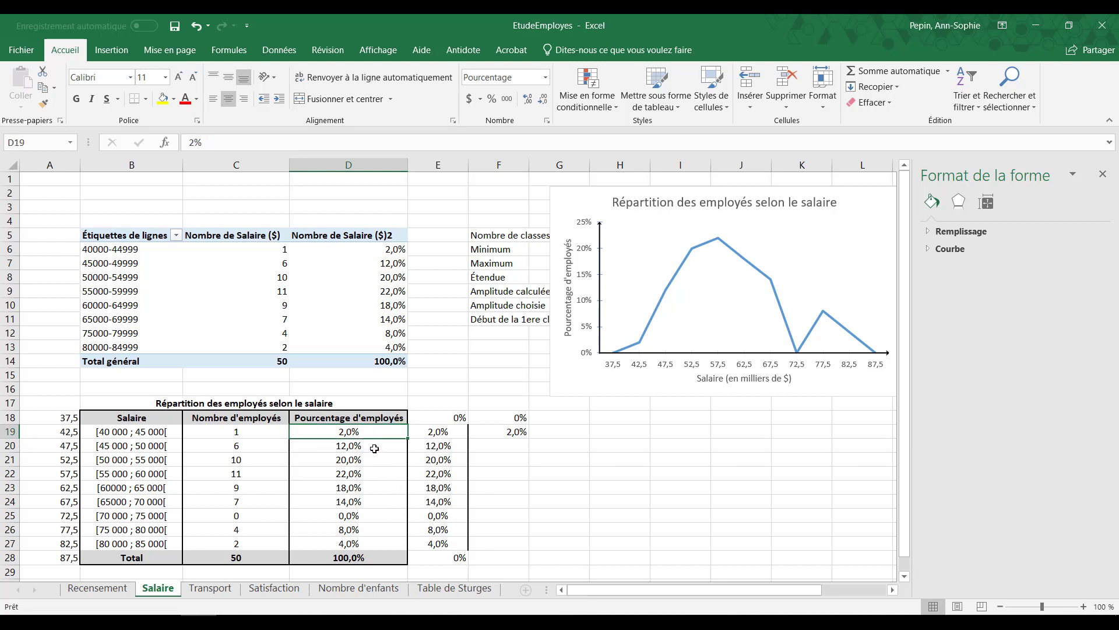
{"action": "left_click", "coordinate": [502, 444]}
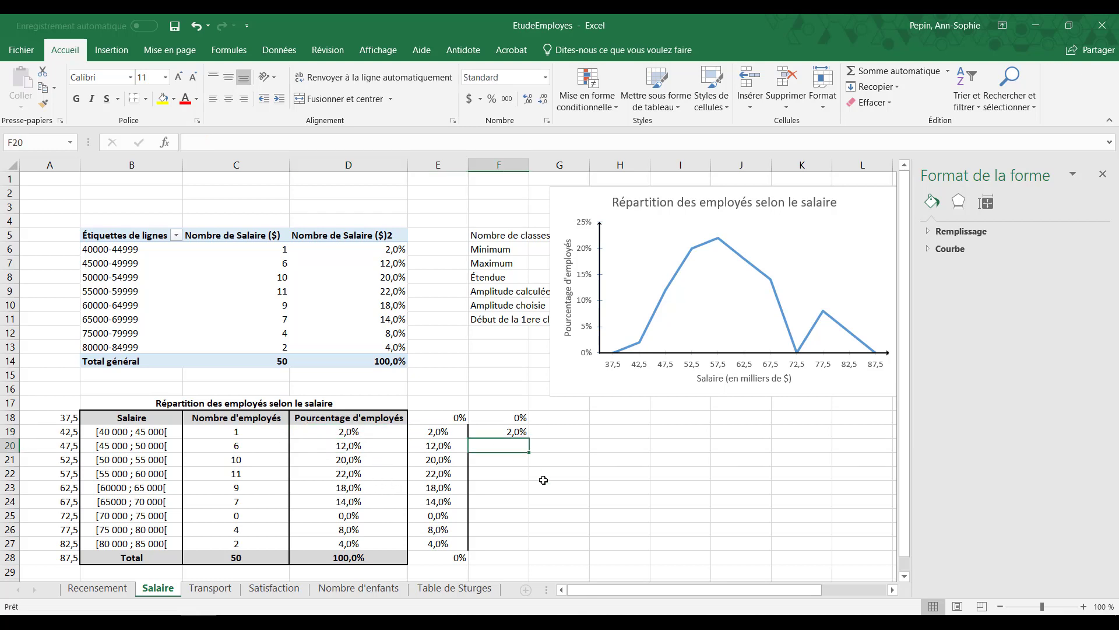
{"action": "type", "text": "="}
{"action": "left_click", "coordinate": [389, 445]}
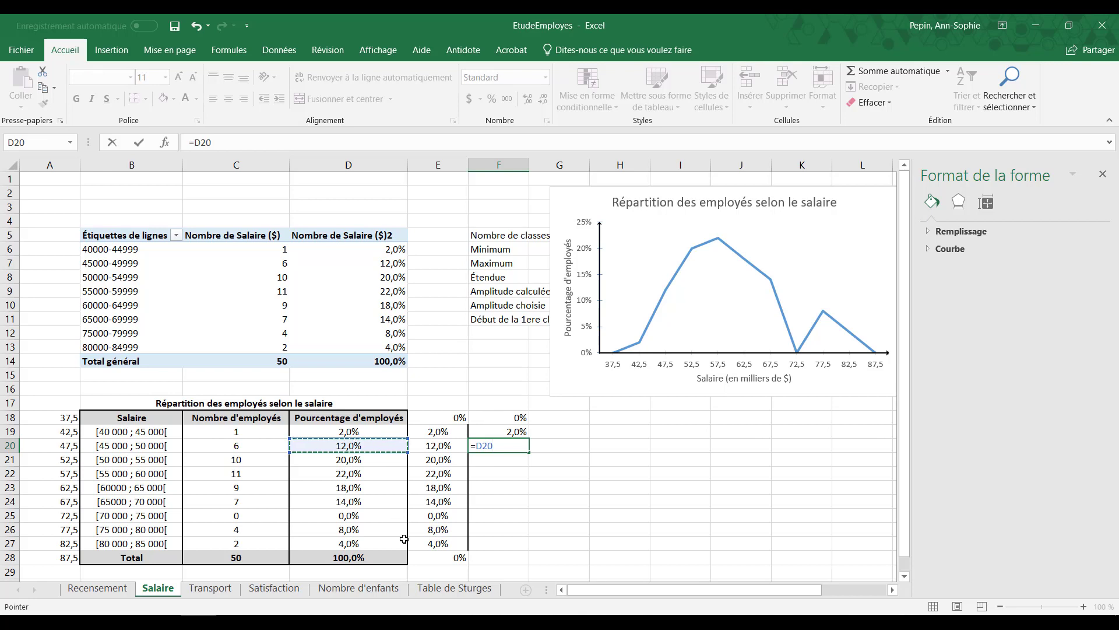
{"action": "type", "text": "+"}
{"action": "left_click", "coordinate": [488, 430]}
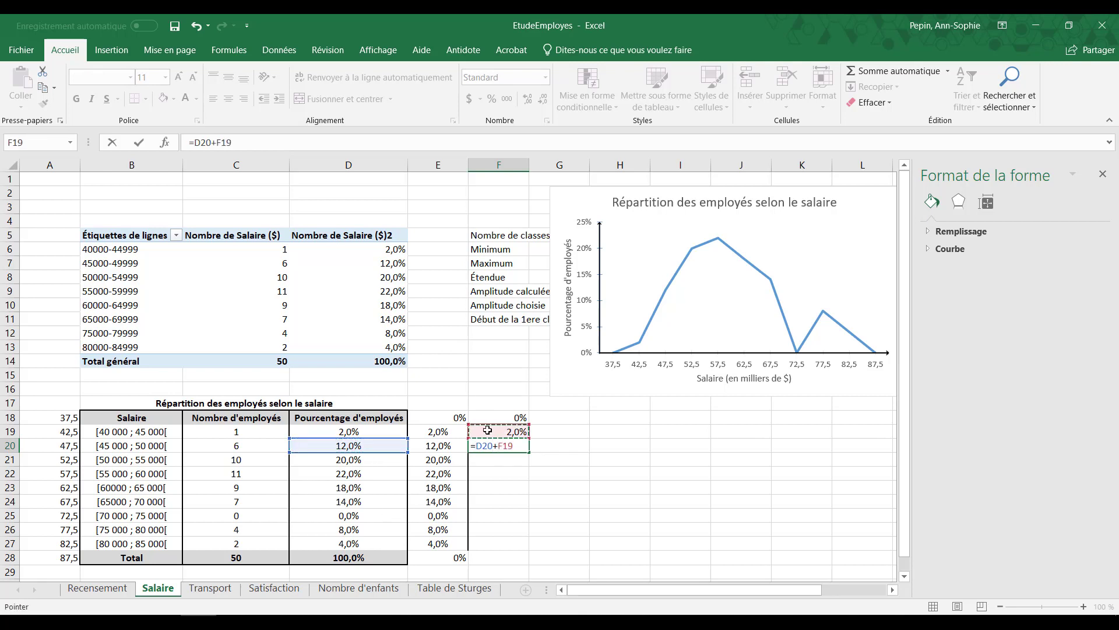
{"action": "key", "text": "Return"}
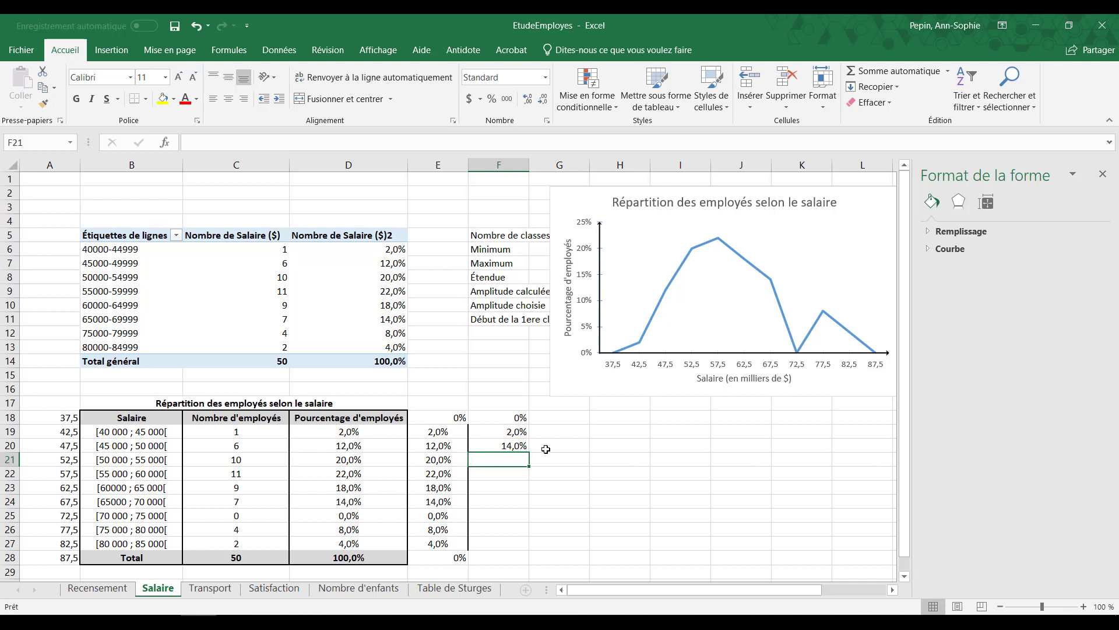
{"action": "left_click", "coordinate": [518, 445]}
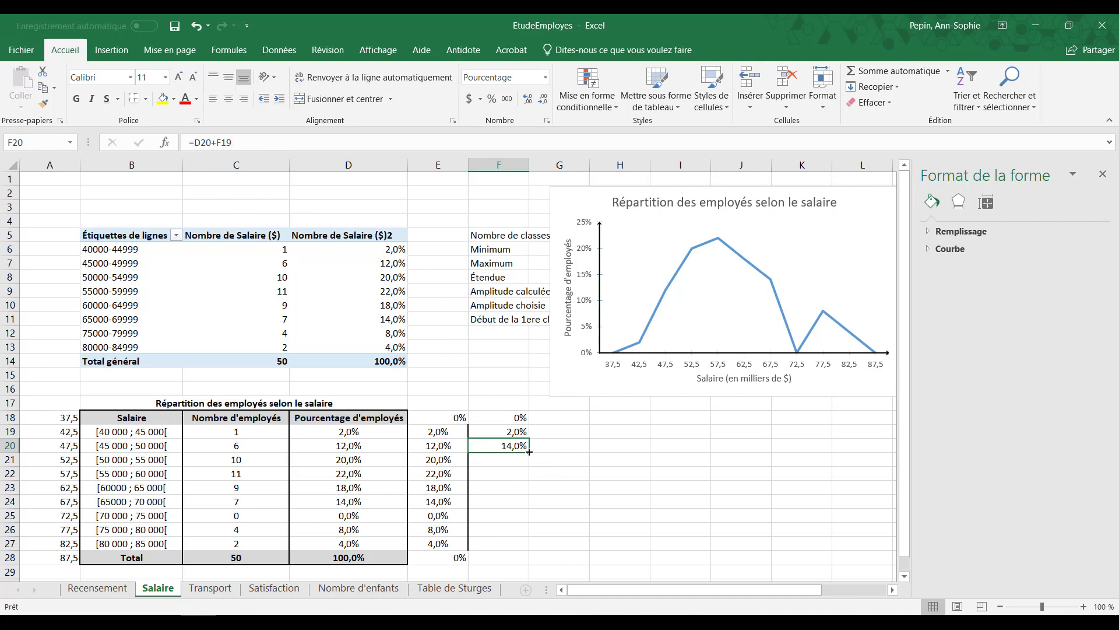
{"action": "left_click_drag", "start_coordinate": [528, 452], "coordinate": [528, 547]}
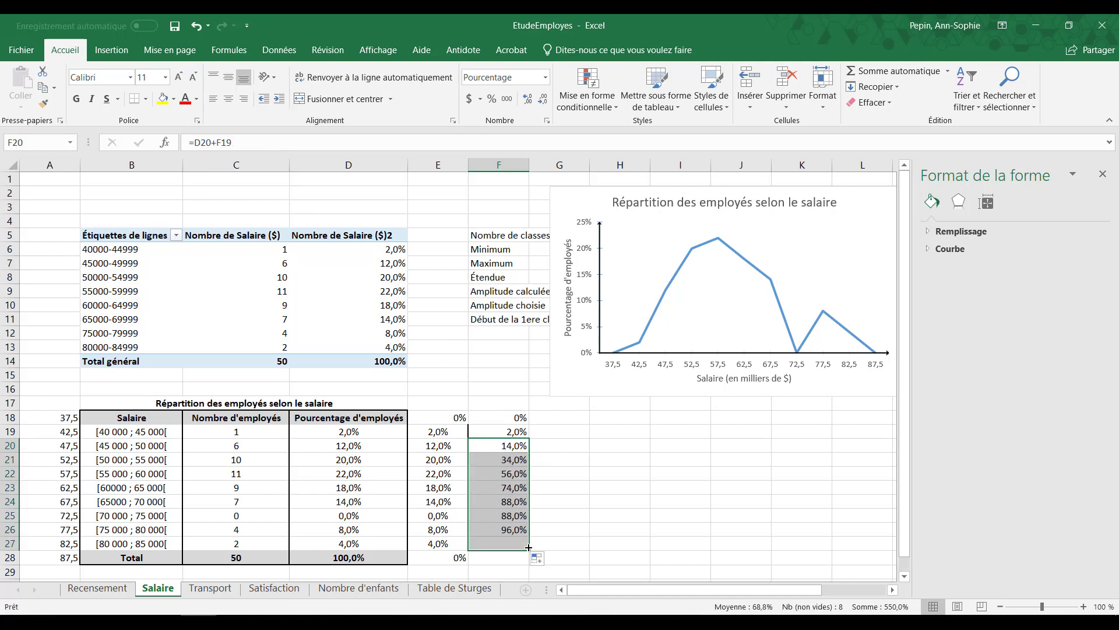
Inspect the cell references used by the cumulative formulas in F20, F21 and F27.
{"action": "double_click", "coordinate": [511, 446]}
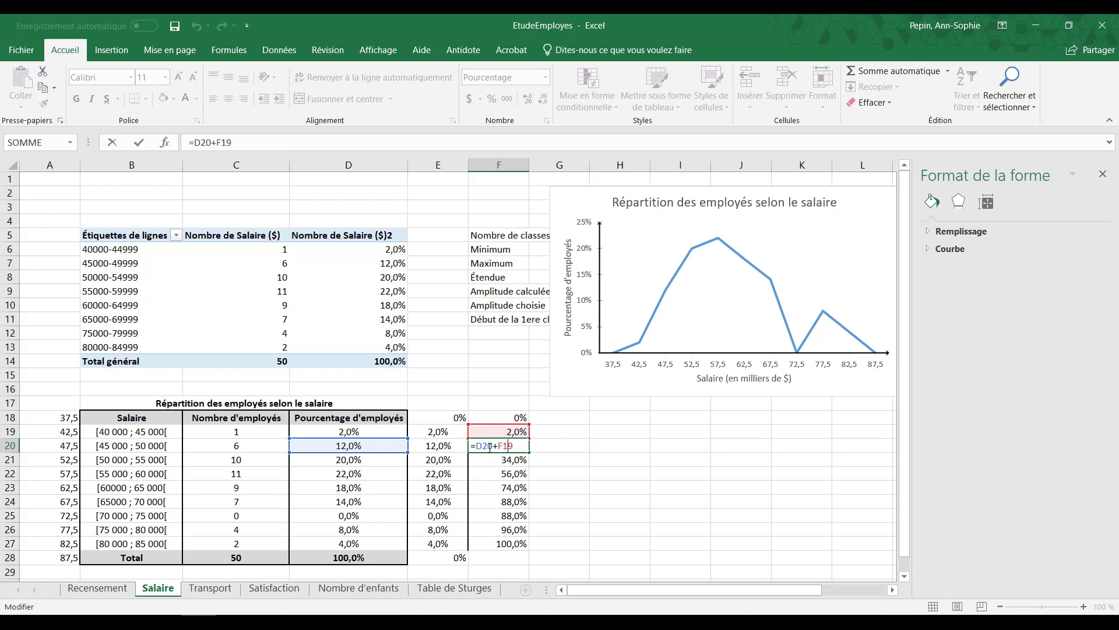
{"action": "key", "text": "ctrl+Return"}
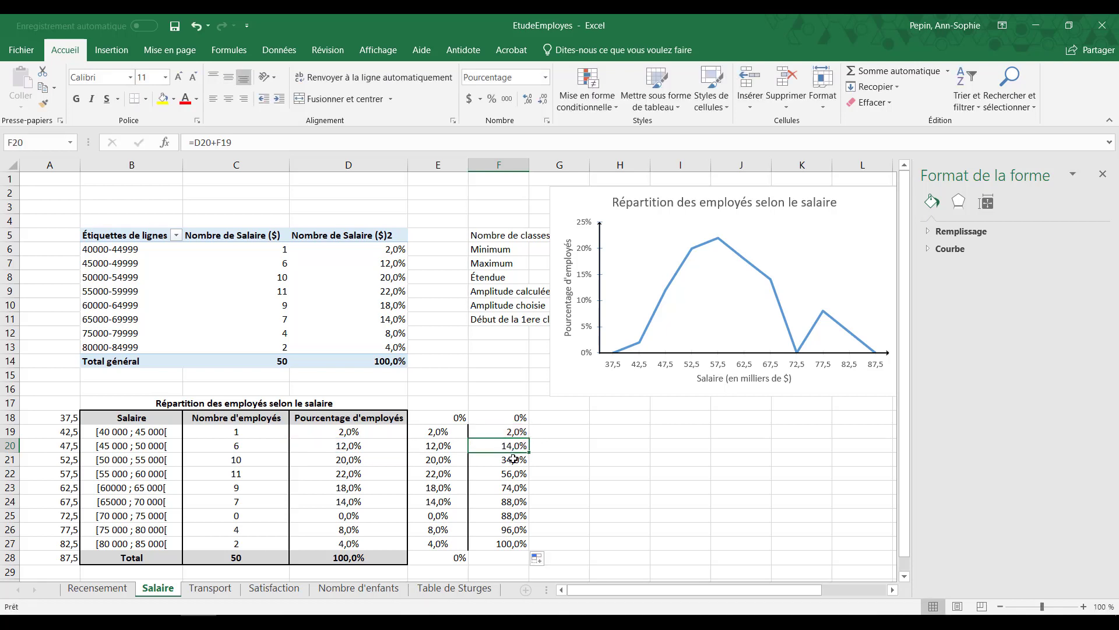
{"action": "double_click", "coordinate": [513, 460]}
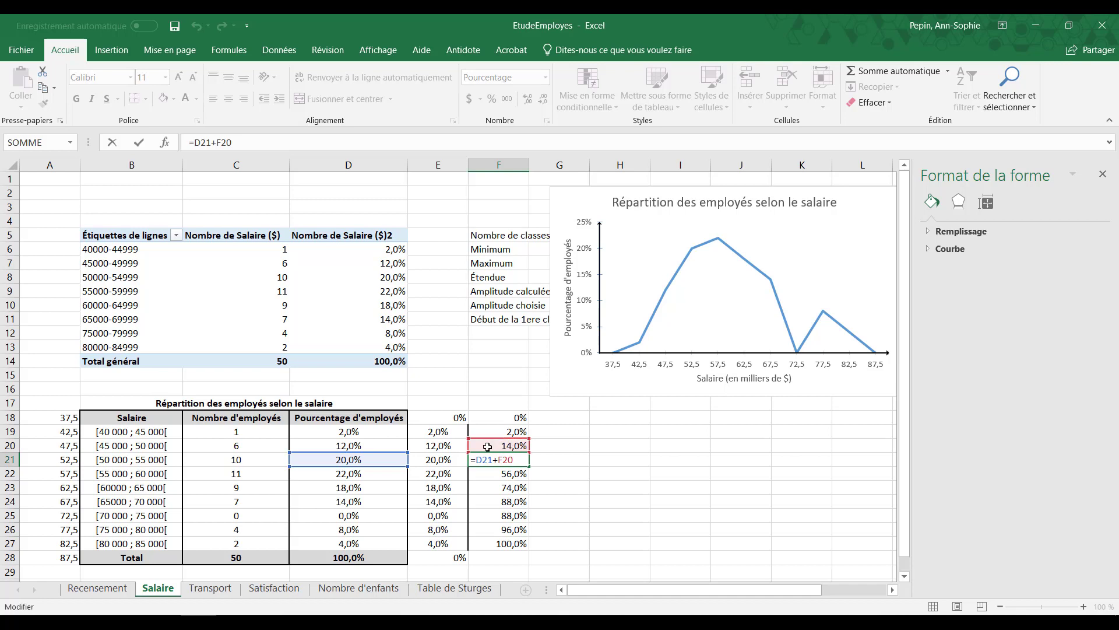
{"action": "key", "text": "Return"}
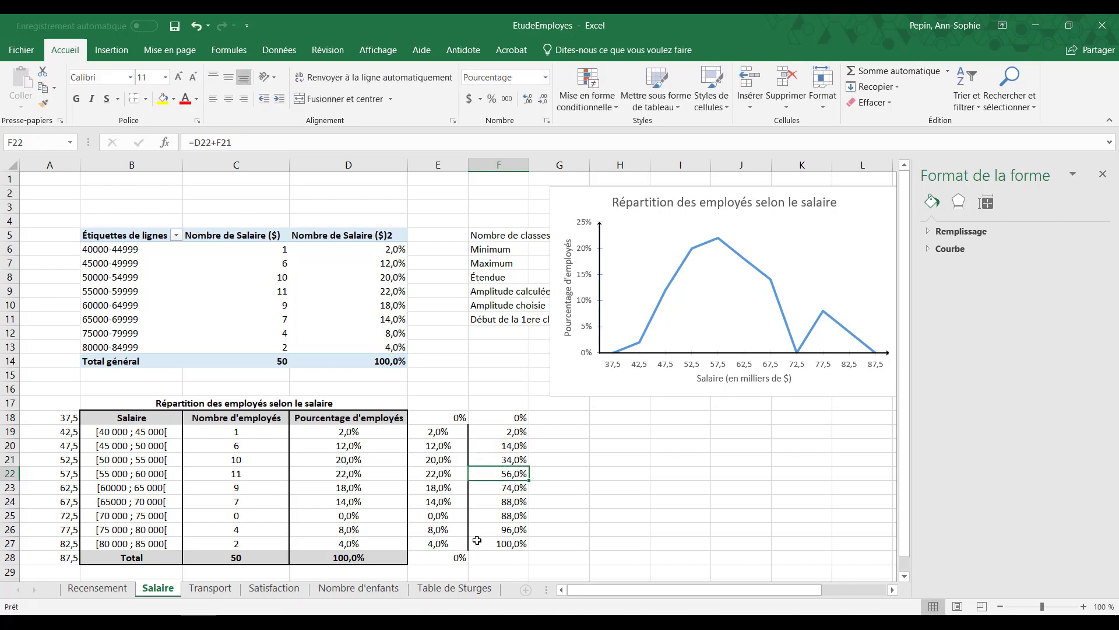
{"action": "double_click", "coordinate": [495, 544]}
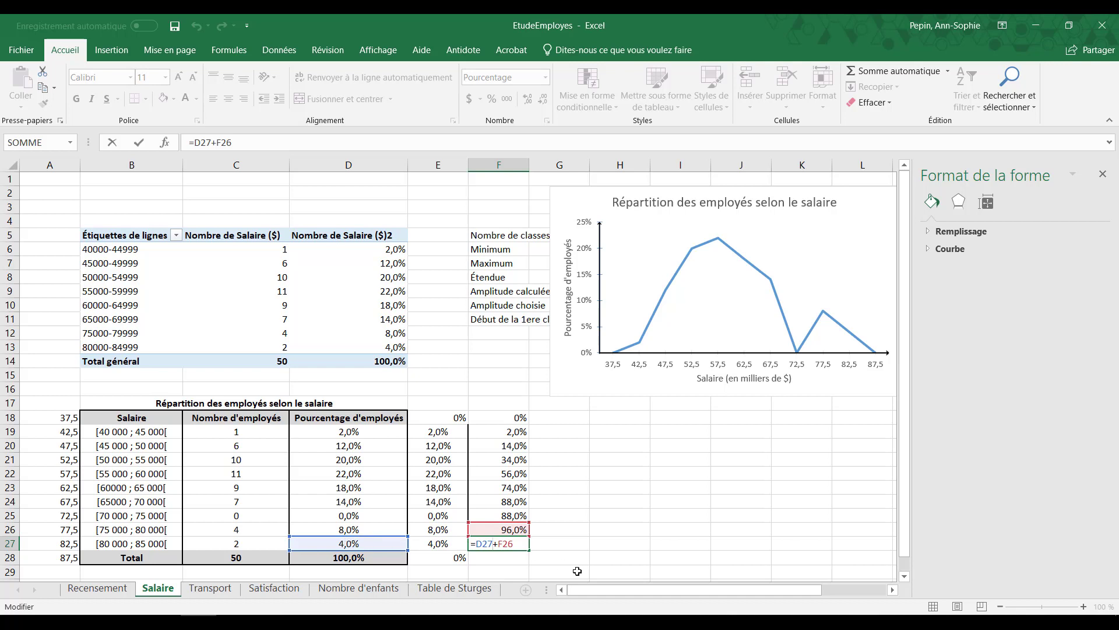
{"action": "key", "text": "Return"}
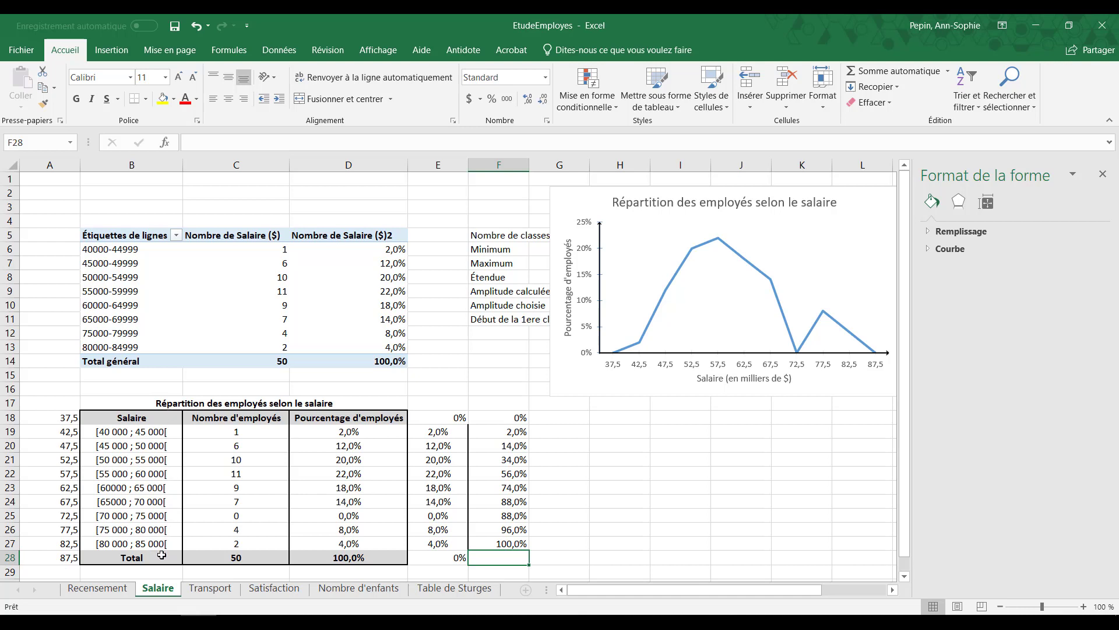
Insert a blank column before column A.
{"action": "right_click", "coordinate": [51, 164]}
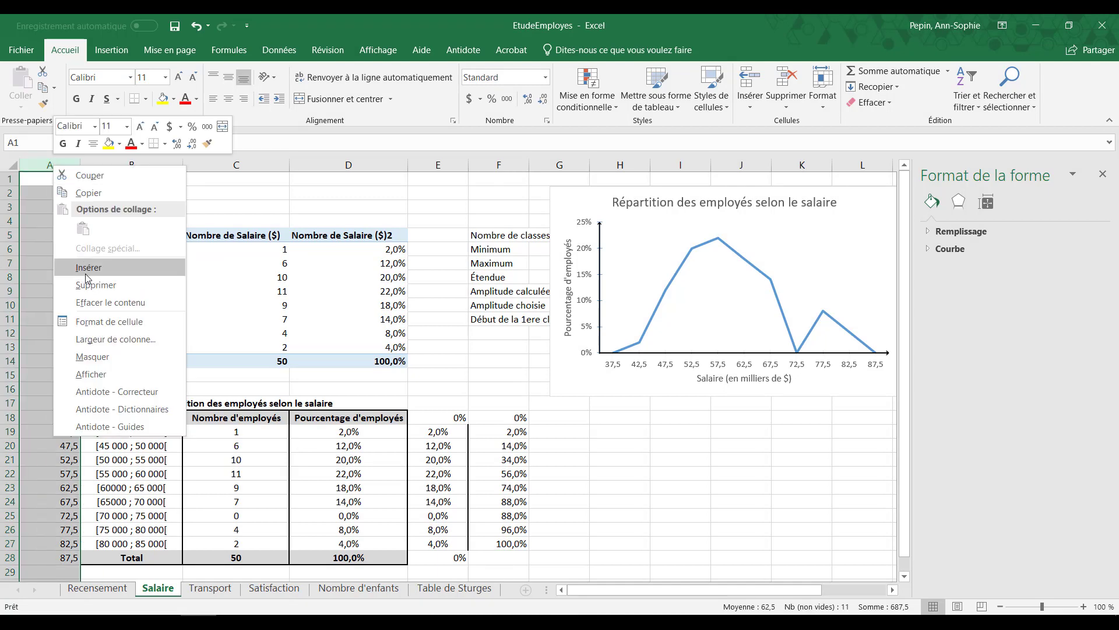
{"action": "key", "text": "Escape"}
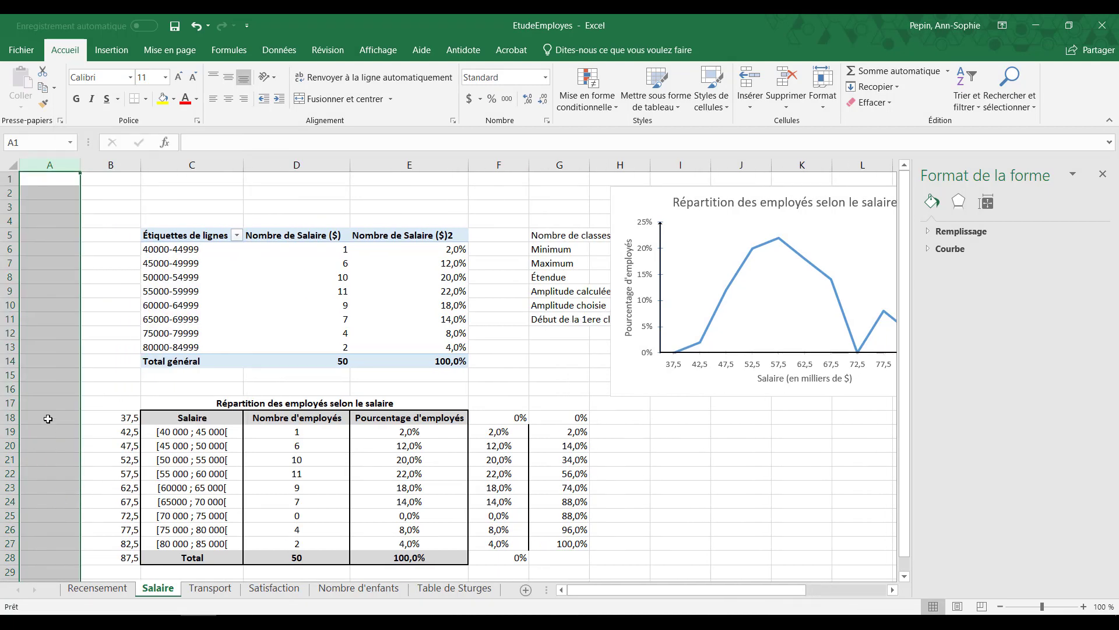
{"action": "left_click", "coordinate": [47, 419]}
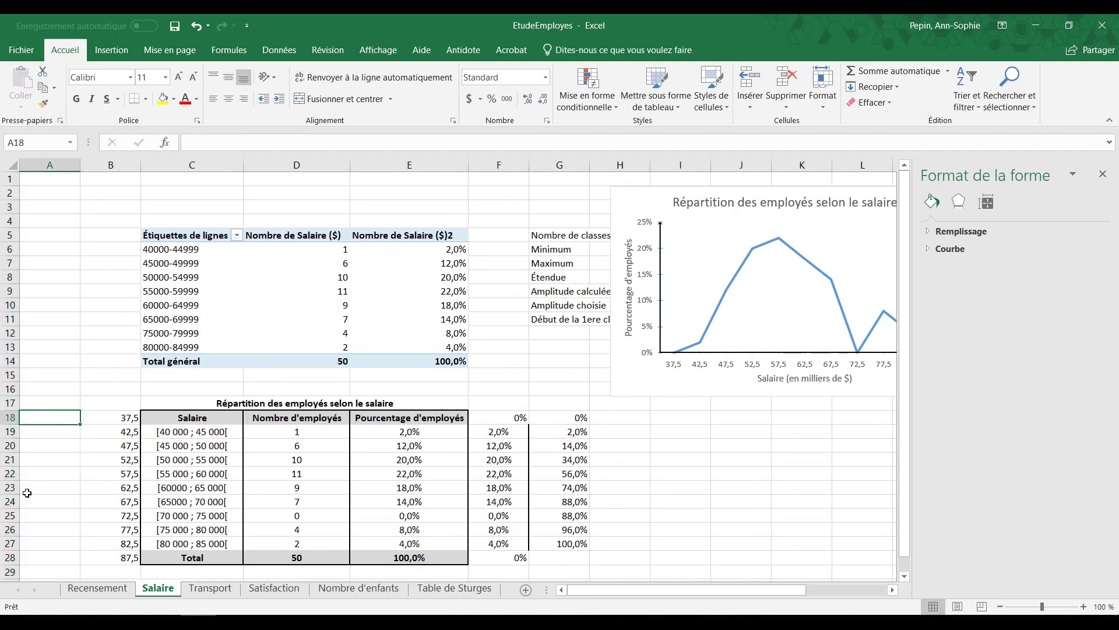
Enter 45 in A19 and 50 in A20, and extend the series of upper class limits down to 85 in A27.
{"action": "left_click", "coordinate": [55, 432]}
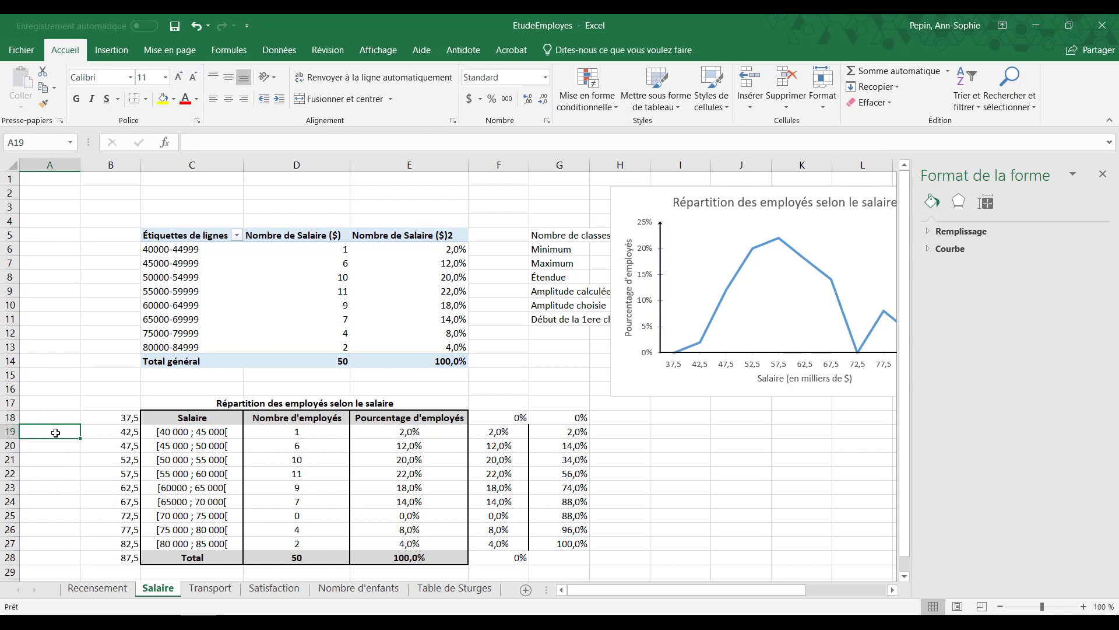
{"action": "type", "text": "45"}
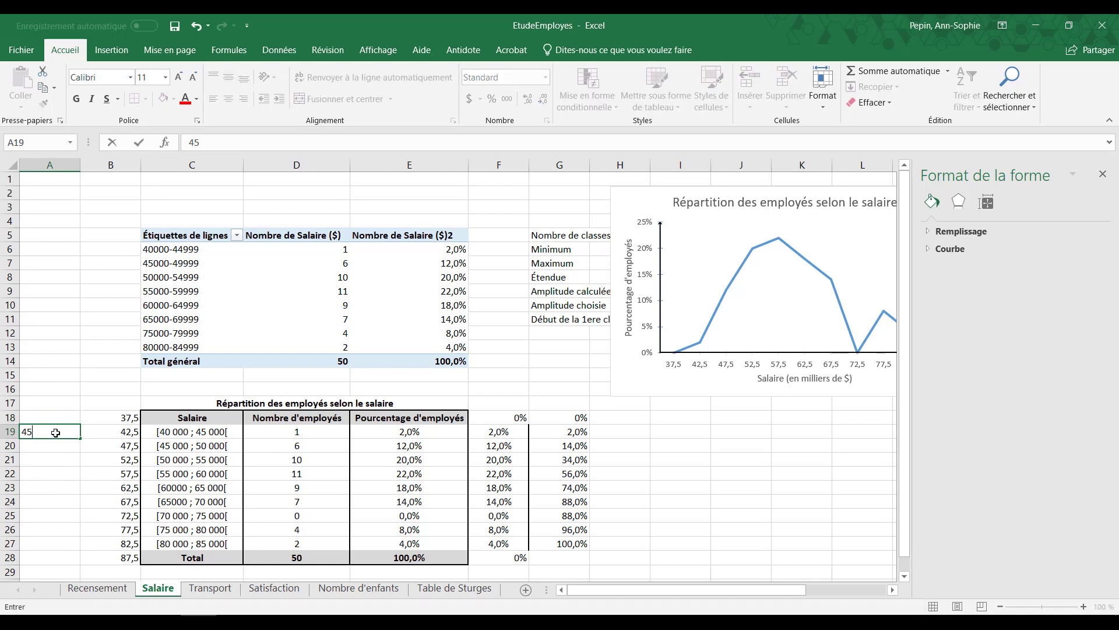
{"action": "key", "text": "Return"}
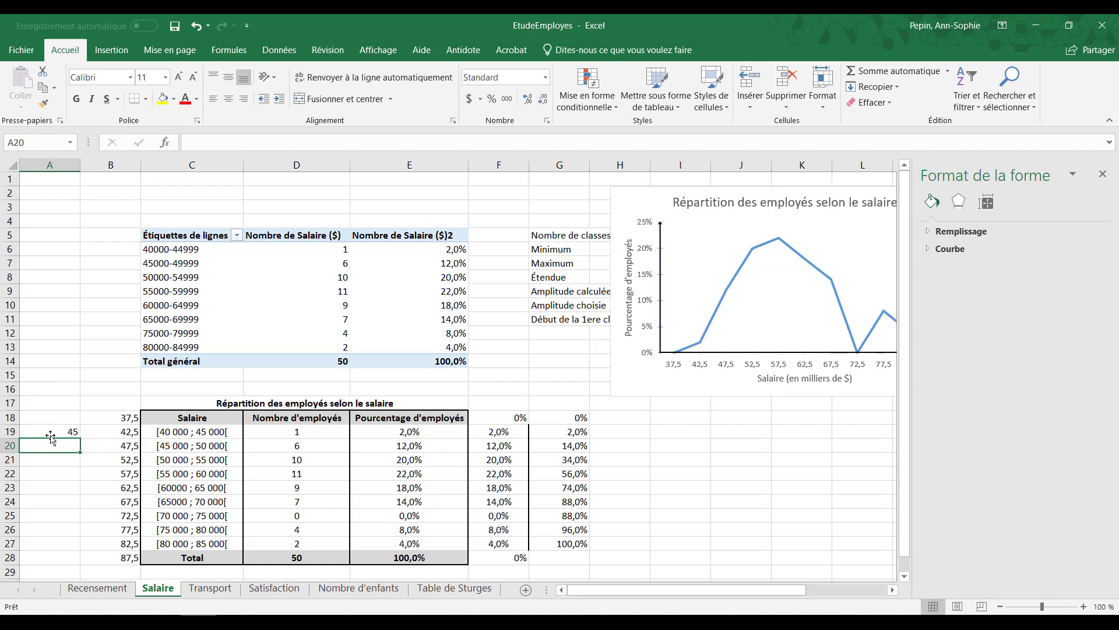
{"action": "type", "text": "50"}
{"action": "key", "text": "Return"}
{"action": "left_click_drag", "start_coordinate": [50, 437], "coordinate": [77, 551]}
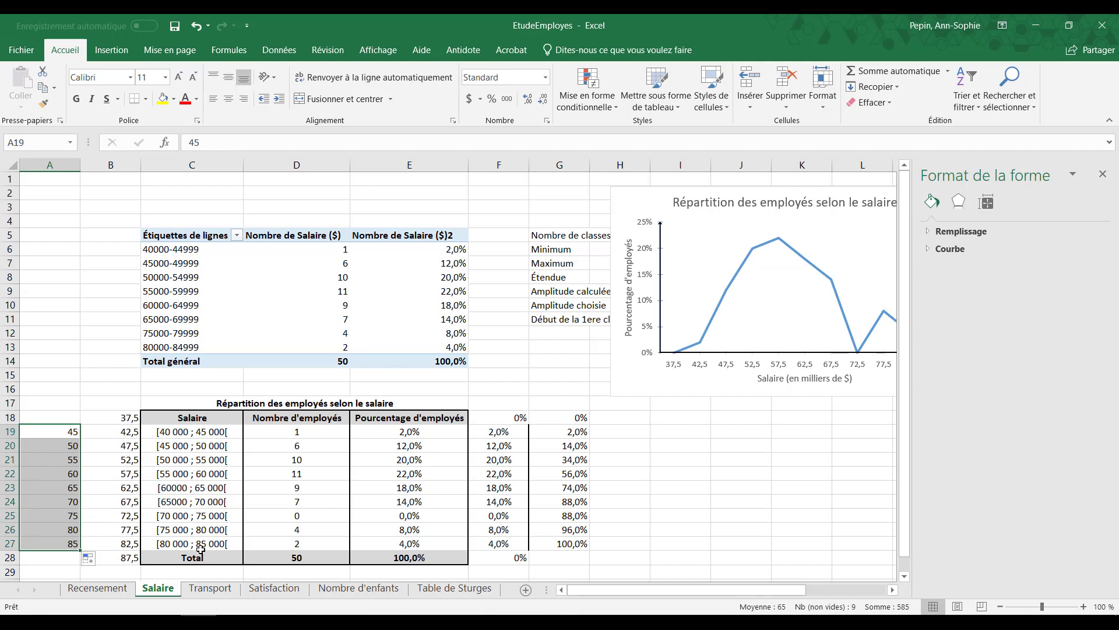
Enter 40 in A18 as the starting class limit matching the 0% cumulative value.
{"action": "left_click", "coordinate": [73, 544]}
{"action": "left_click", "coordinate": [571, 546]}
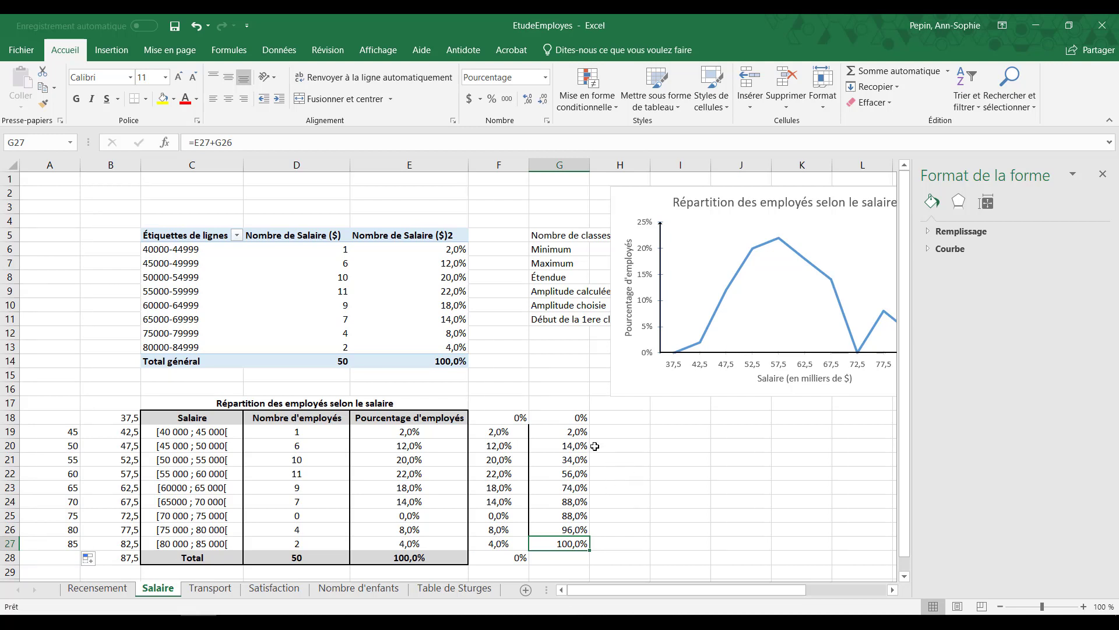
{"action": "left_click", "coordinate": [565, 419]}
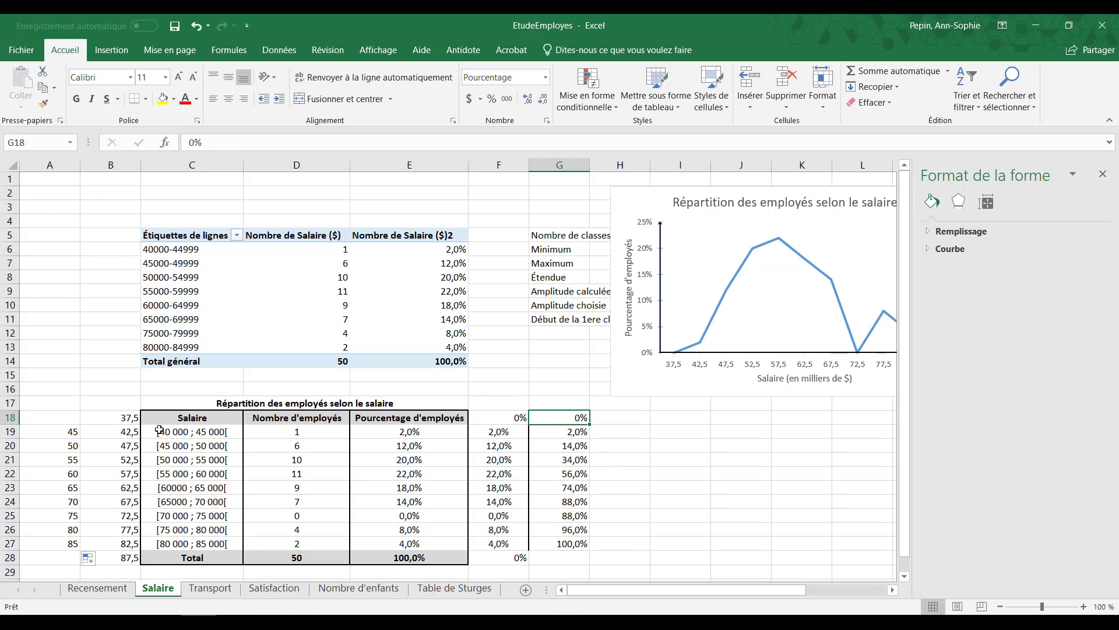
{"action": "left_click", "coordinate": [72, 418]}
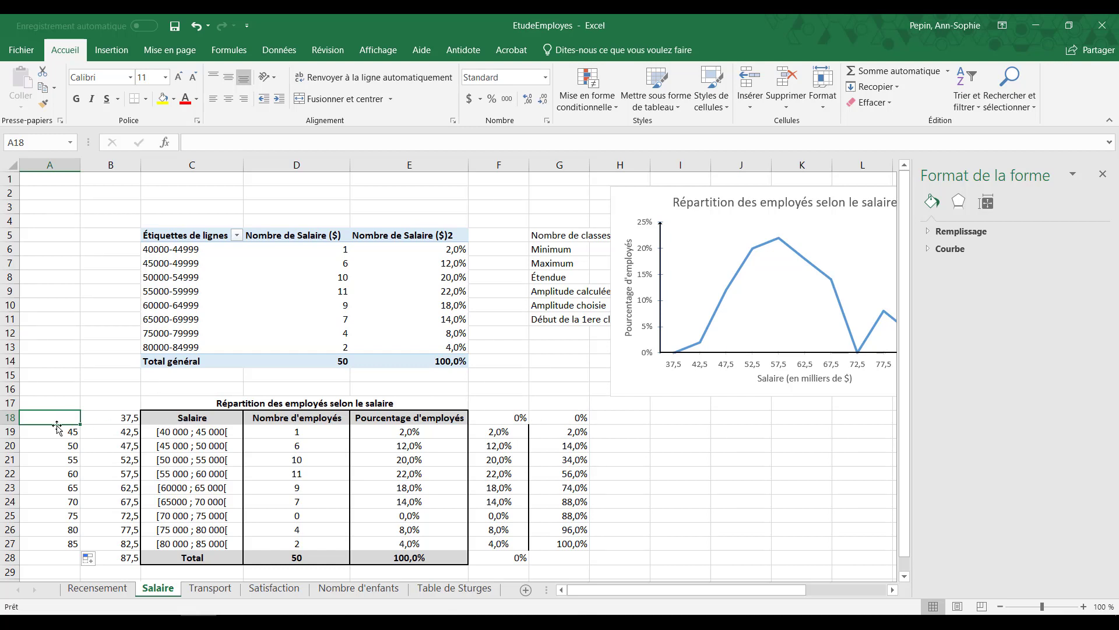
{"action": "type", "text": "40"}
{"action": "key", "text": "Return"}
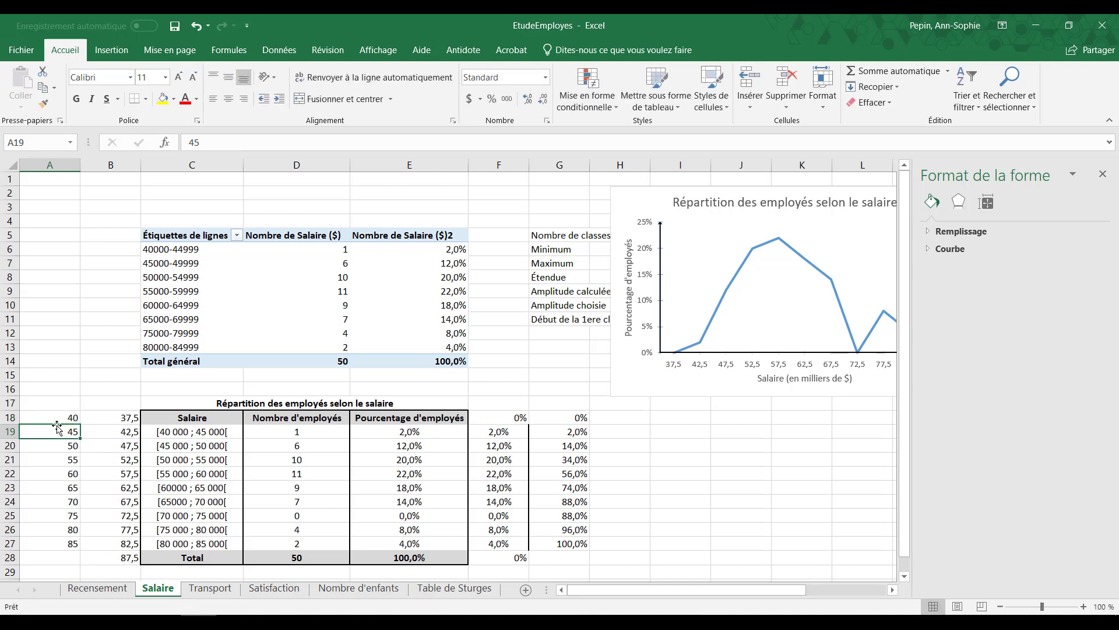
Insert a basic 2D line chart of the cumulative percentages in G18:G27 and move it over columns F to K.
{"action": "left_click_drag", "start_coordinate": [58, 418], "coordinate": [58, 538]}
{"action": "left_click_drag", "start_coordinate": [559, 418], "coordinate": [561, 542]}
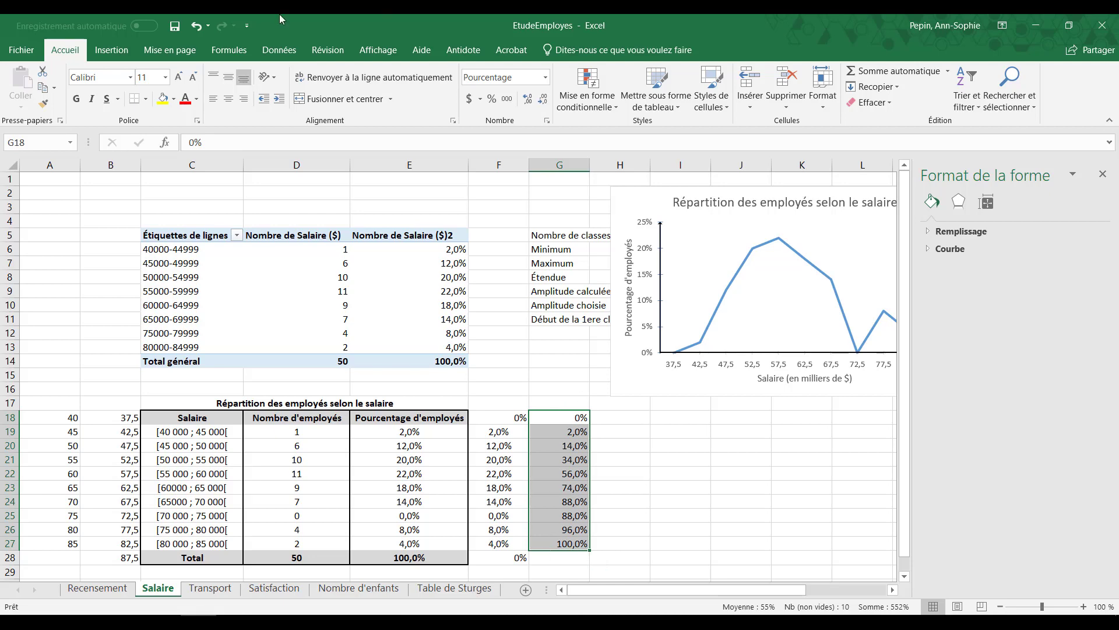
{"action": "left_click", "coordinate": [109, 52]}
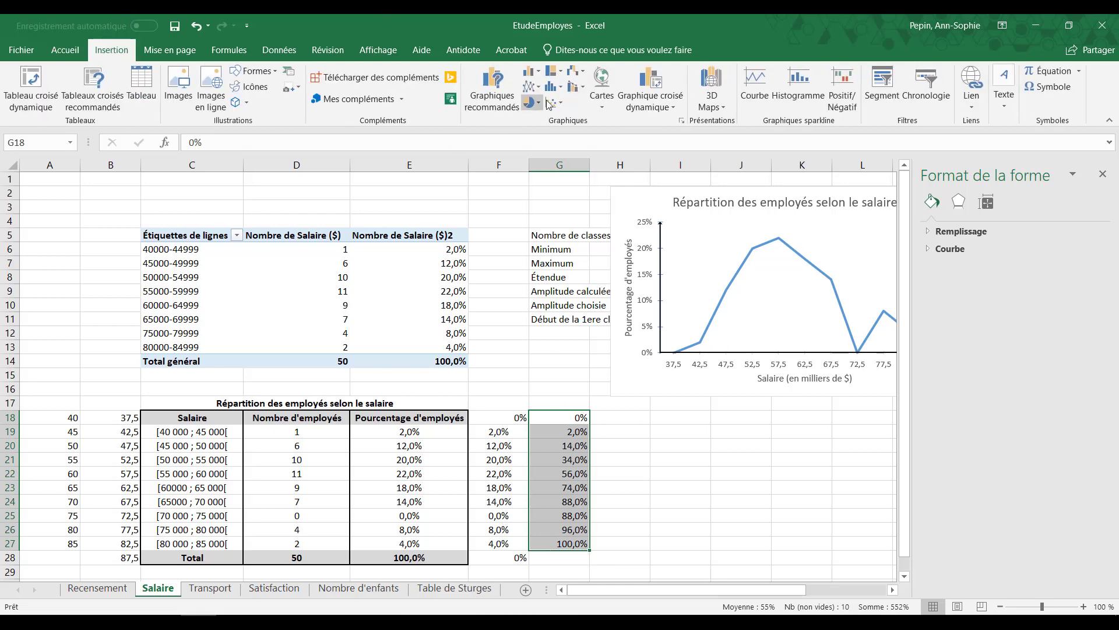
{"action": "left_click", "coordinate": [538, 89]}
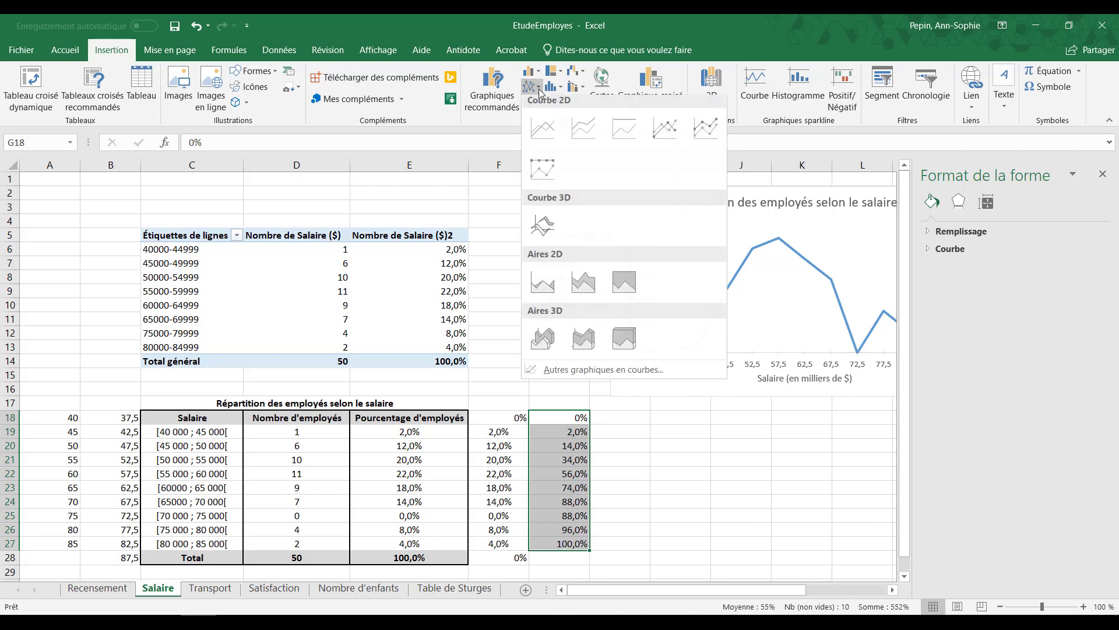
{"action": "left_click", "coordinate": [545, 135]}
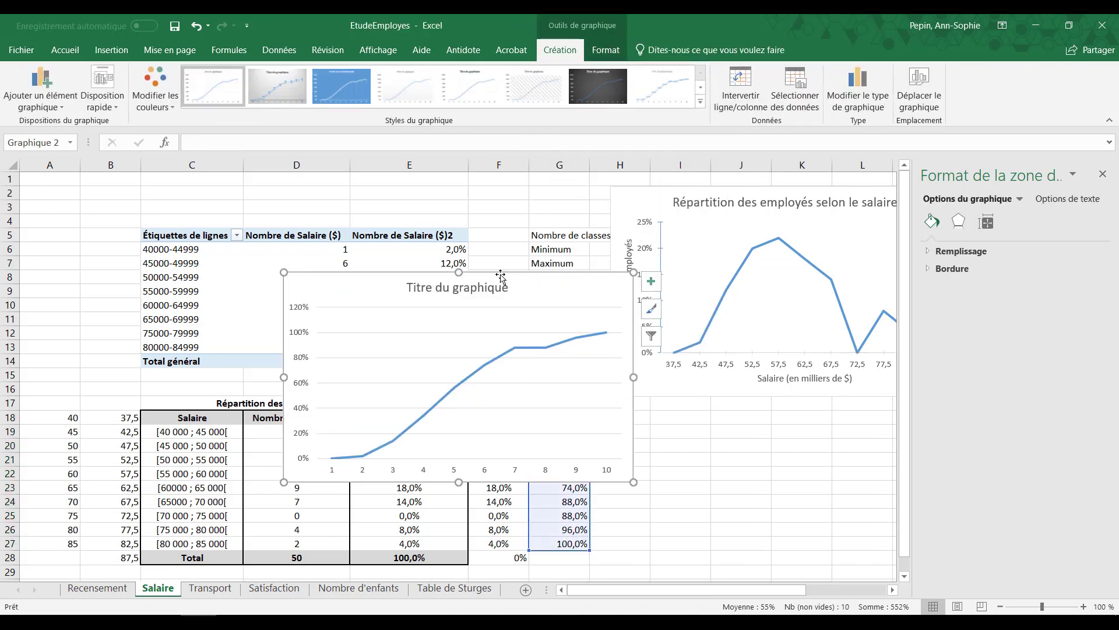
{"action": "left_click_drag", "start_coordinate": [507, 269], "coordinate": [745, 266]}
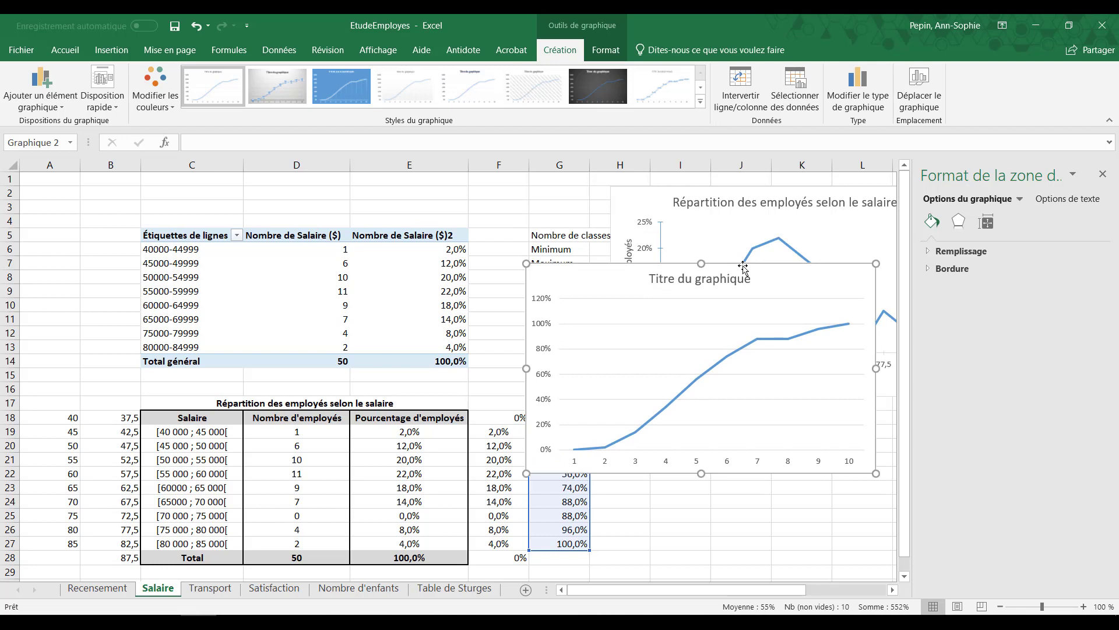
{"action": "left_click_drag", "start_coordinate": [846, 274], "coordinate": [816, 274]}
Add axis titles to the cumulative chart and remove its gridlines.
{"action": "left_click", "coordinate": [831, 271]}
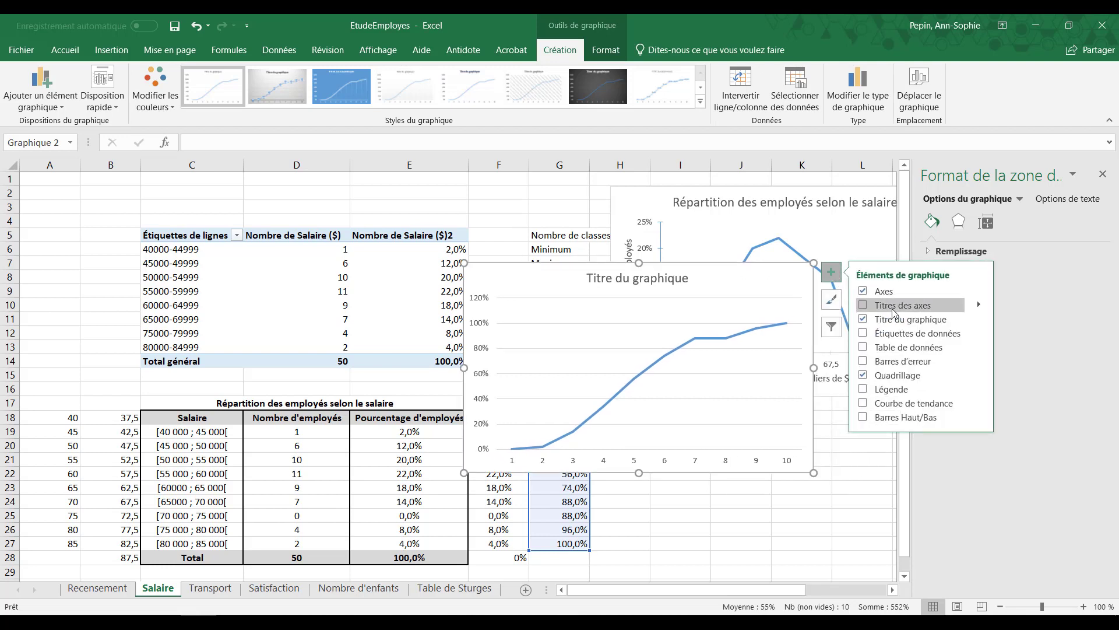
{"action": "left_click", "coordinate": [891, 305]}
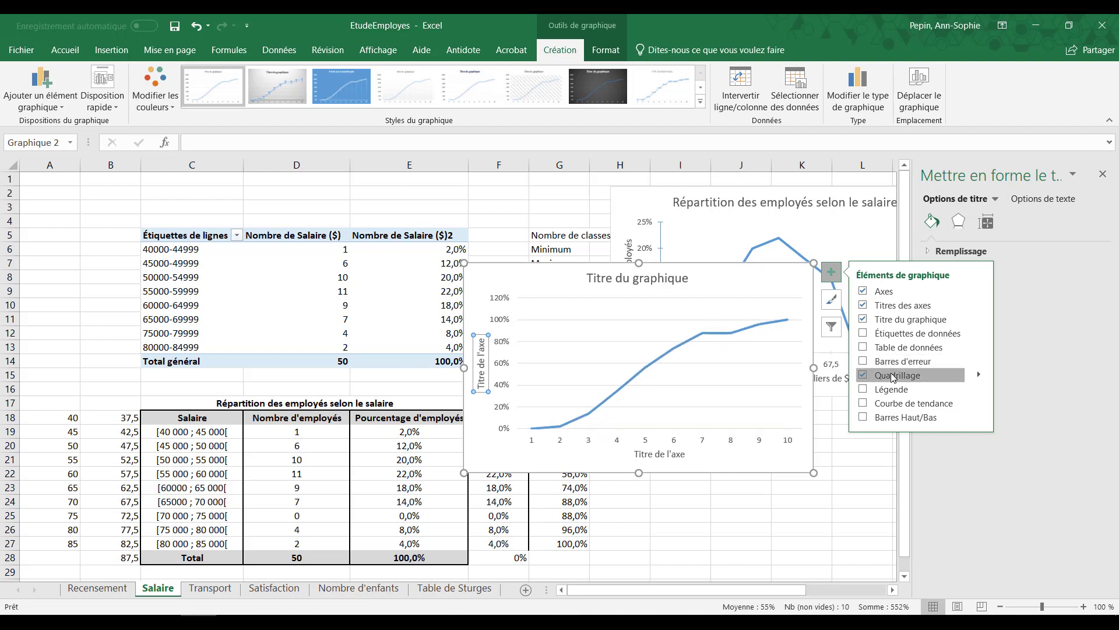
{"action": "left_click", "coordinate": [863, 375]}
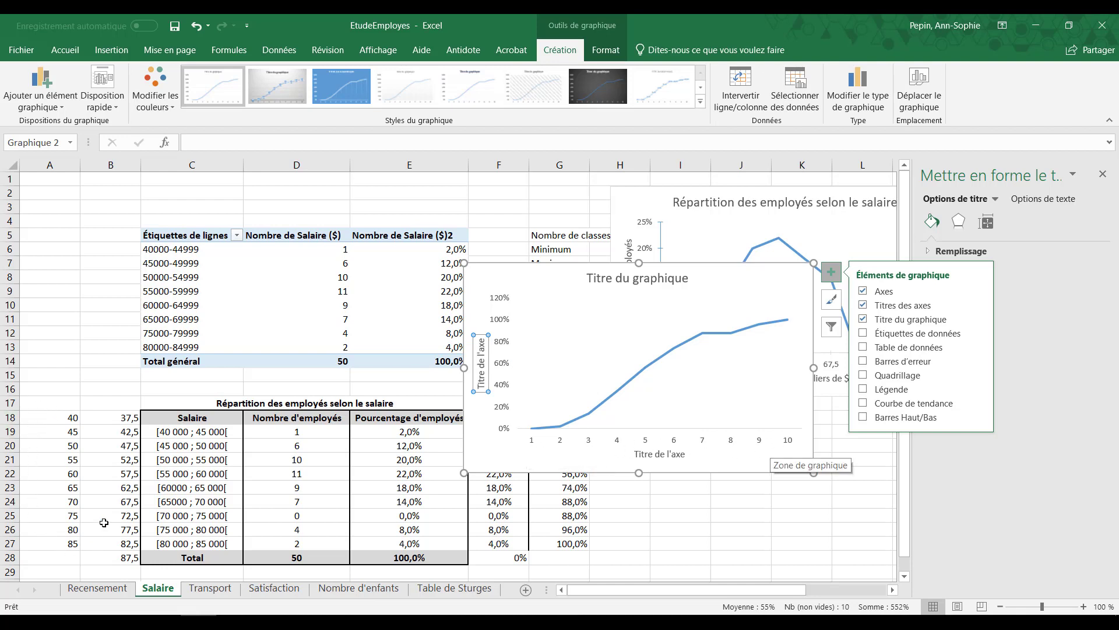
Set the horizontal axis labels of the cumulative chart to the class limits in A18:A27.
{"action": "right_click", "coordinate": [567, 357]}
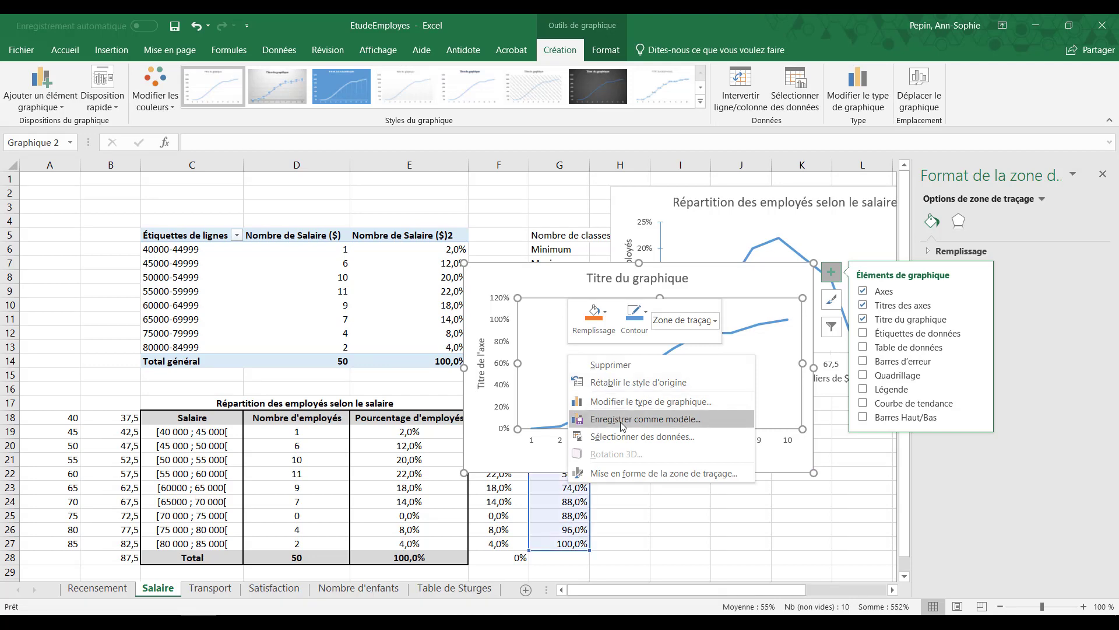
{"action": "left_click", "coordinate": [606, 440]}
{"action": "left_click", "coordinate": [778, 375]}
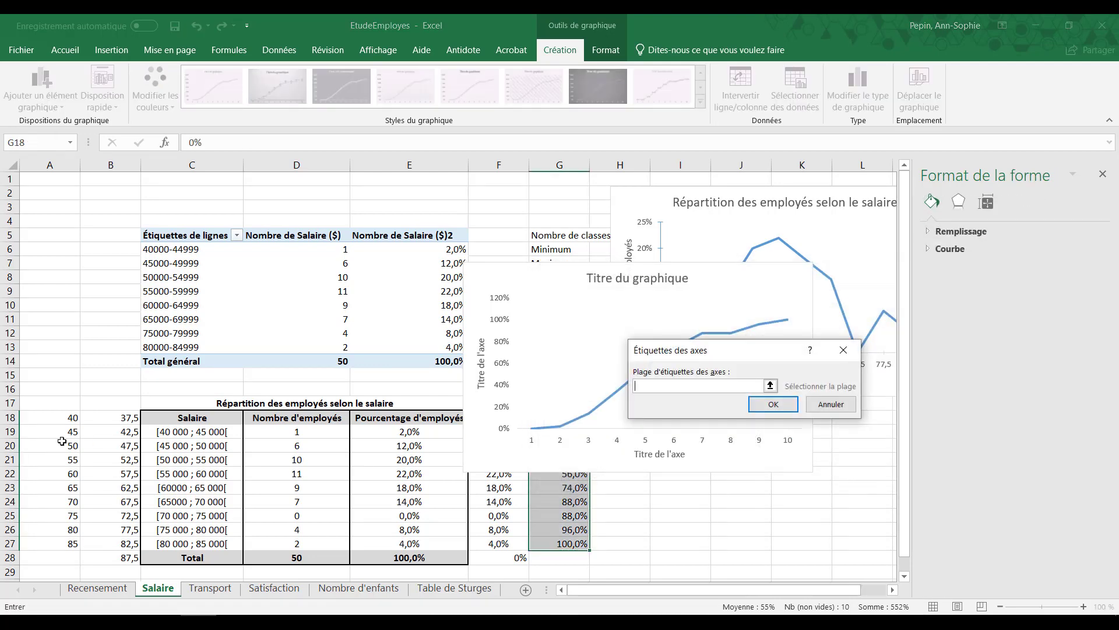
{"action": "left_click_drag", "start_coordinate": [58, 418], "coordinate": [58, 544]}
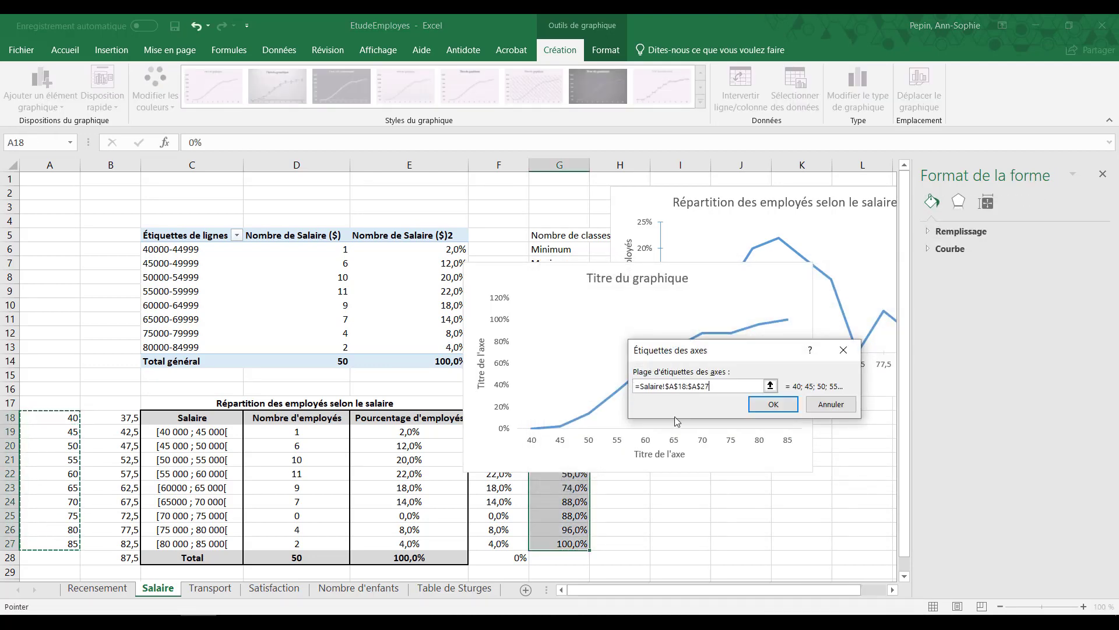
{"action": "left_click", "coordinate": [774, 404]}
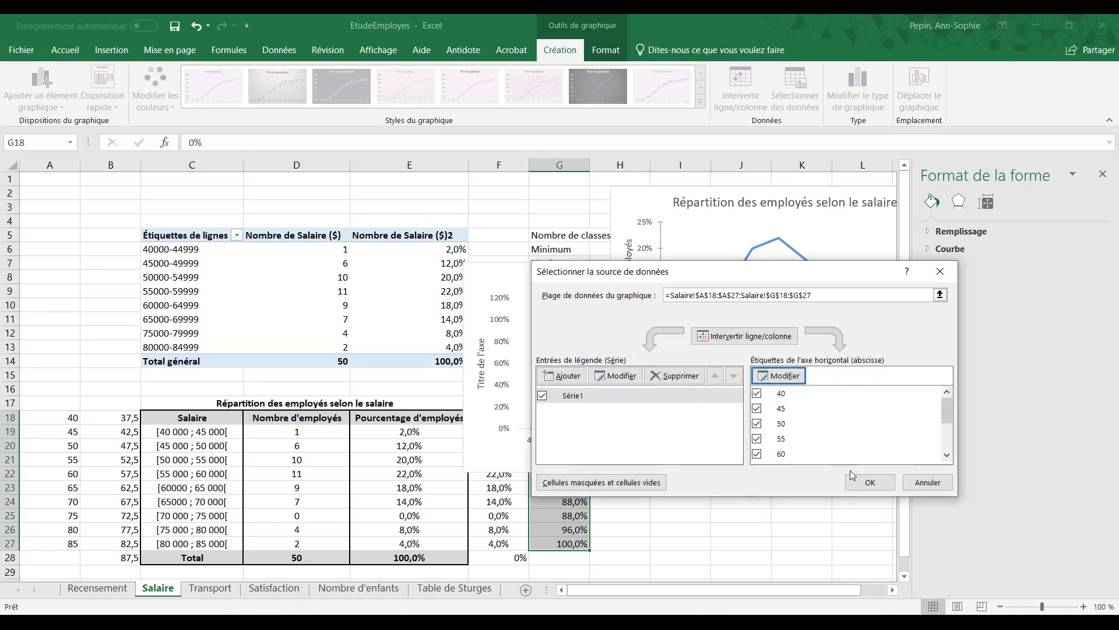
{"action": "left_click", "coordinate": [867, 481]}
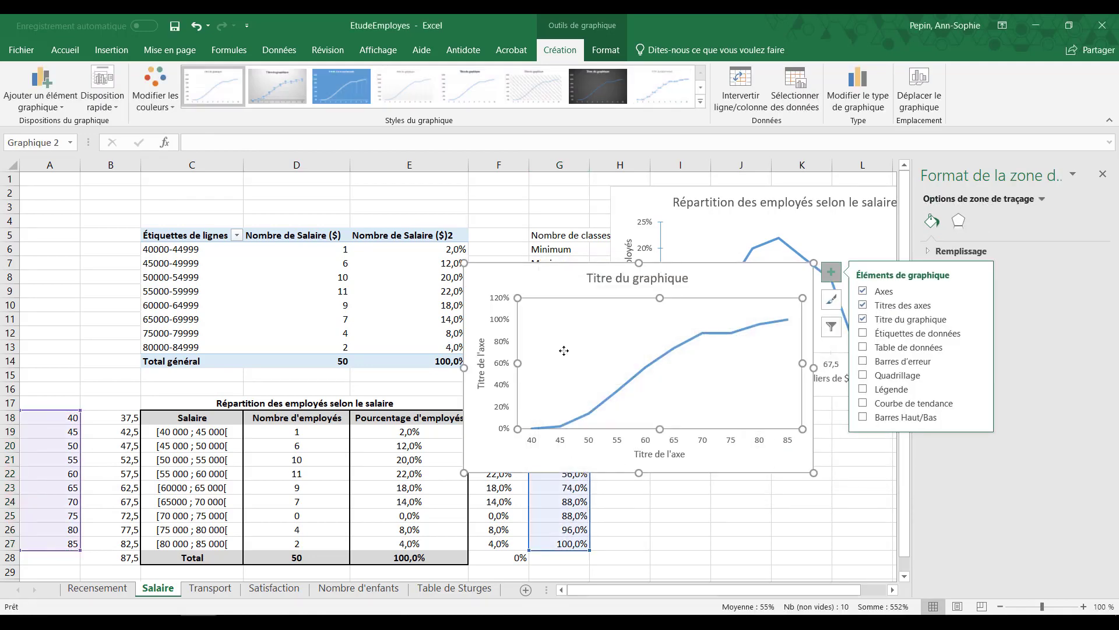
Set the major tick marks of the cumulative chart's vertical axis to Sur l'axe.
{"action": "left_click", "coordinate": [552, 287]}
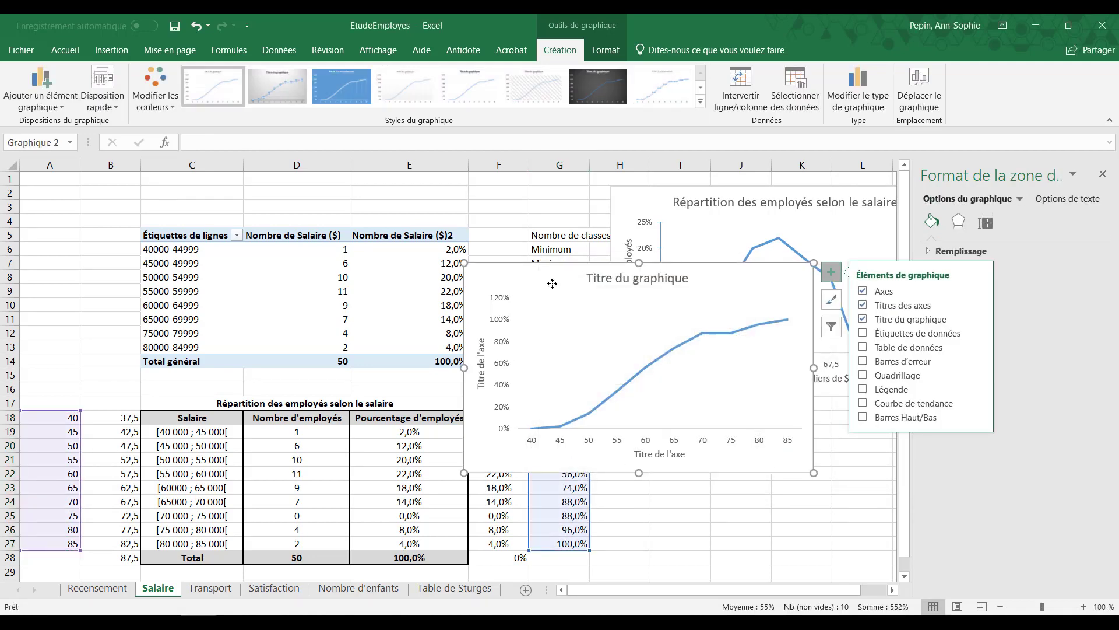
{"action": "left_click", "coordinate": [502, 388]}
{"action": "left_click", "coordinate": [832, 272]}
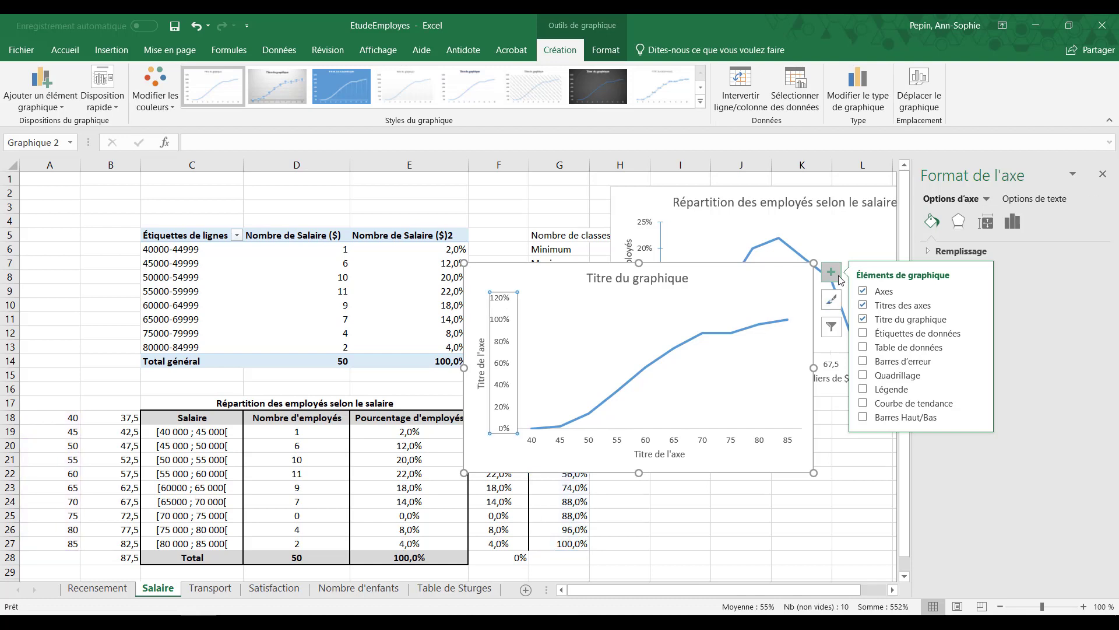
{"action": "left_click", "coordinate": [1013, 228]}
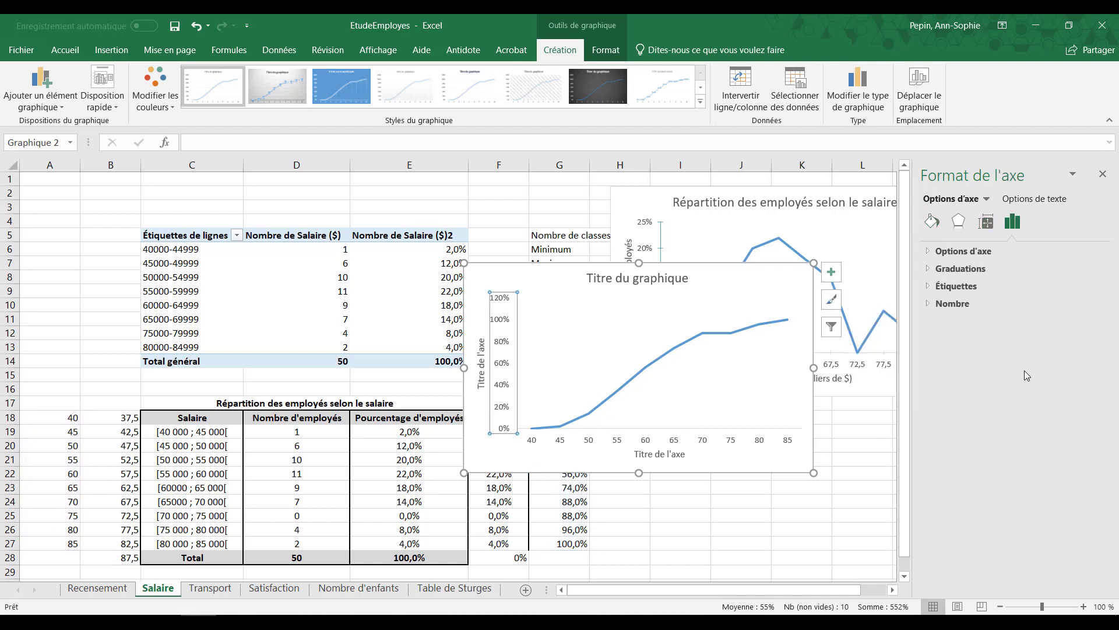
{"action": "left_click", "coordinate": [961, 268]}
{"action": "left_click", "coordinate": [1064, 285]}
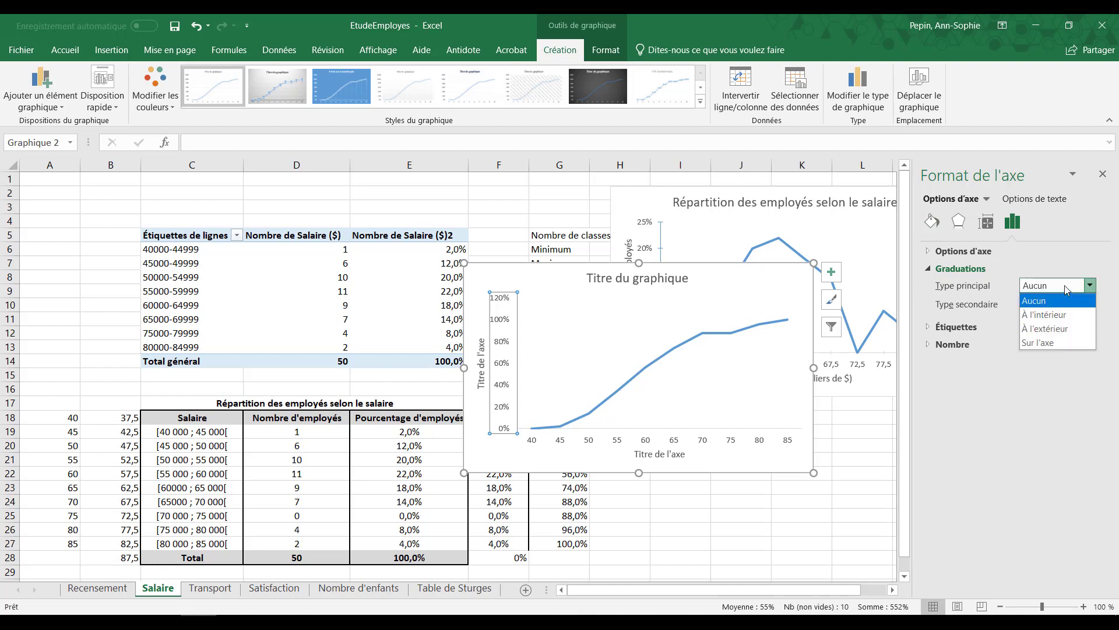
{"action": "left_click", "coordinate": [1051, 337]}
{"action": "left_click", "coordinate": [559, 466]}
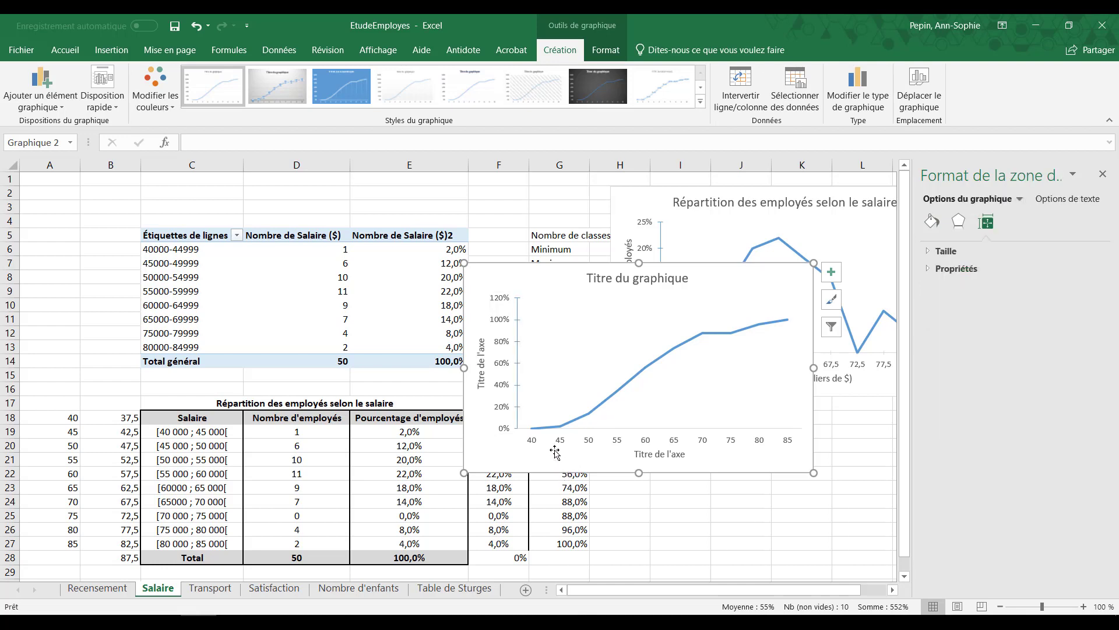
Set the horizontal axis's major tick marks to Aucun and its minor tick marks to Sur l'axe.
{"action": "left_click", "coordinate": [560, 443]}
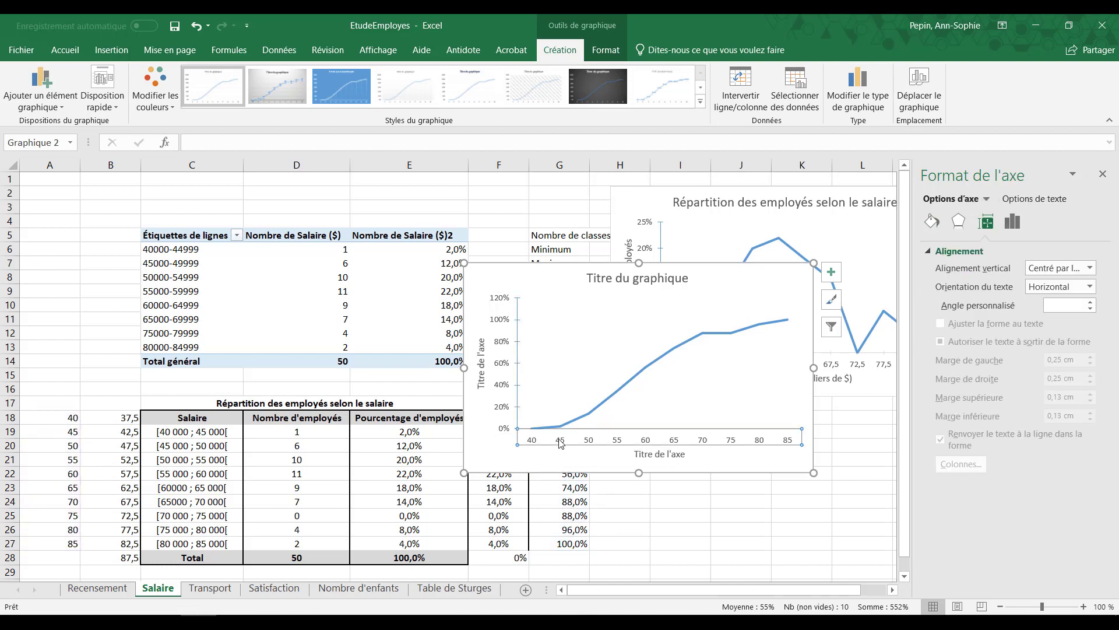
{"action": "left_click", "coordinate": [1019, 223]}
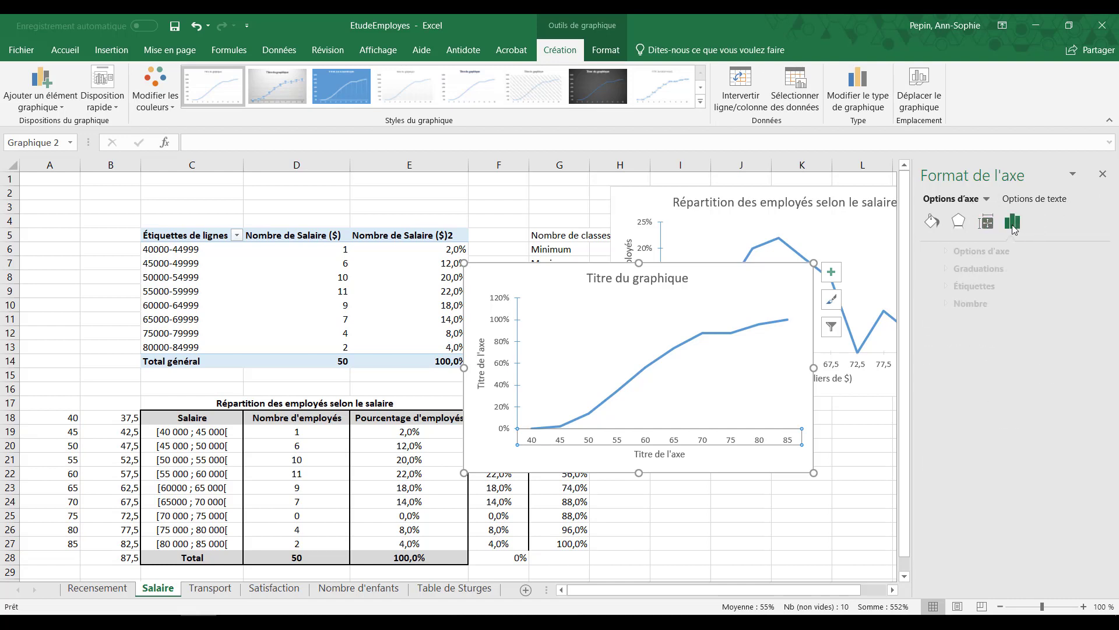
{"action": "left_click", "coordinate": [967, 268]}
{"action": "left_click", "coordinate": [1084, 303]}
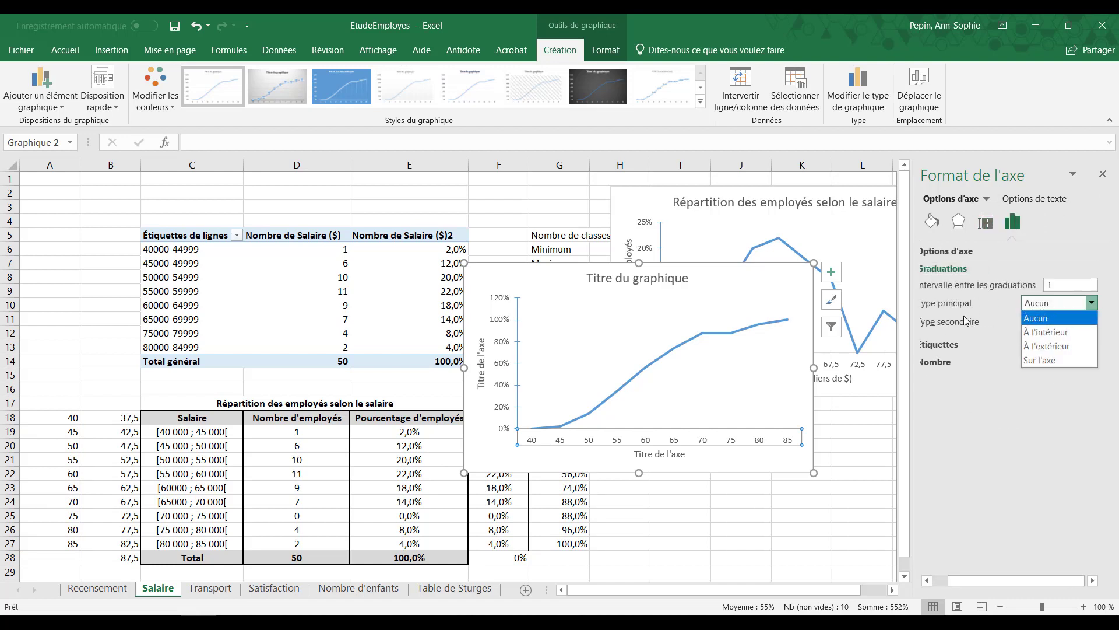
{"action": "left_click", "coordinate": [1040, 360]}
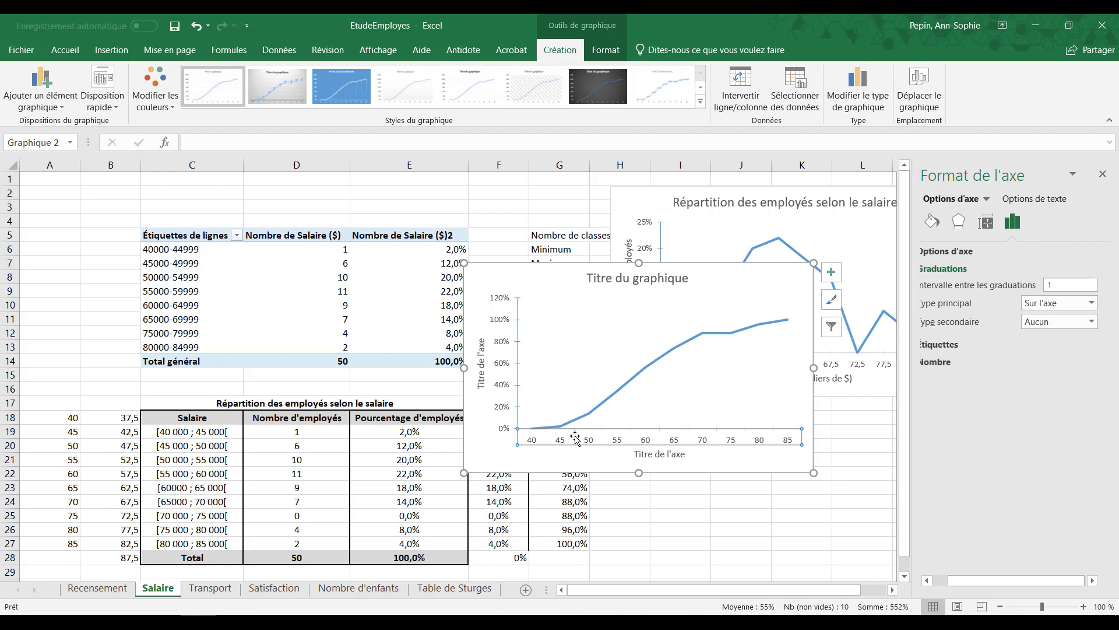
{"action": "left_click", "coordinate": [1059, 303]}
{"action": "left_click", "coordinate": [1050, 321]}
{"action": "left_click", "coordinate": [1060, 320]}
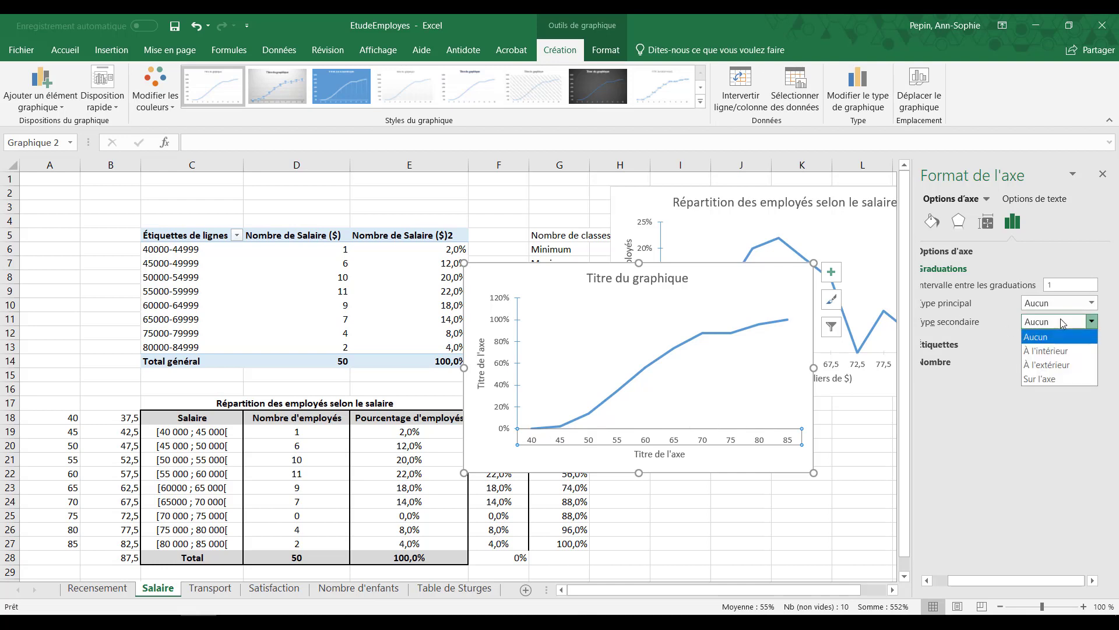
{"action": "left_click", "coordinate": [1060, 378]}
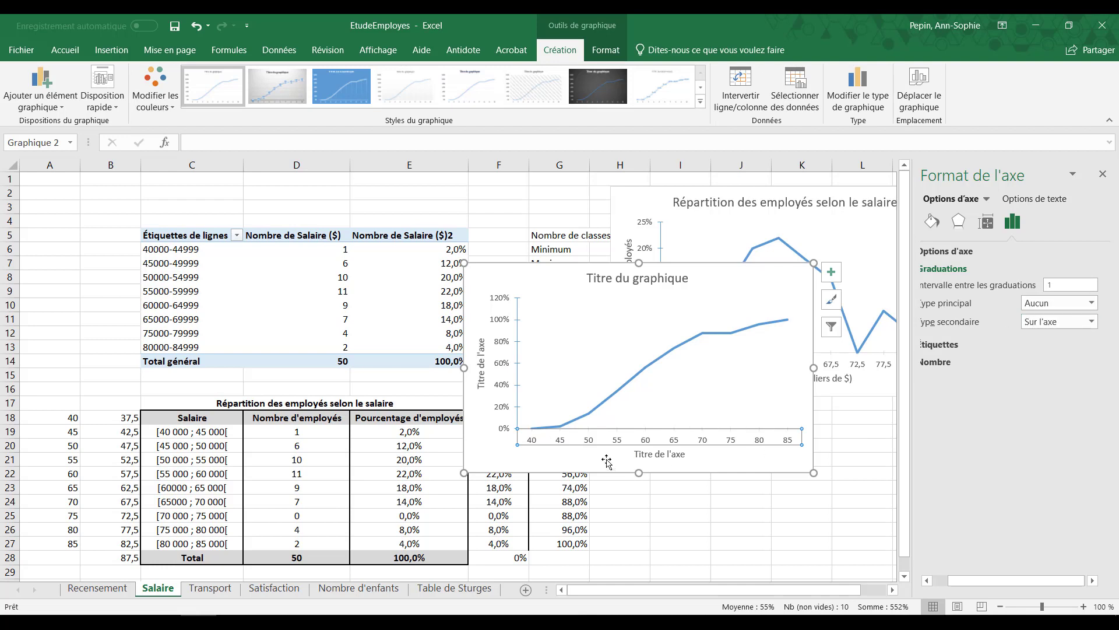
{"action": "left_click", "coordinate": [560, 461]}
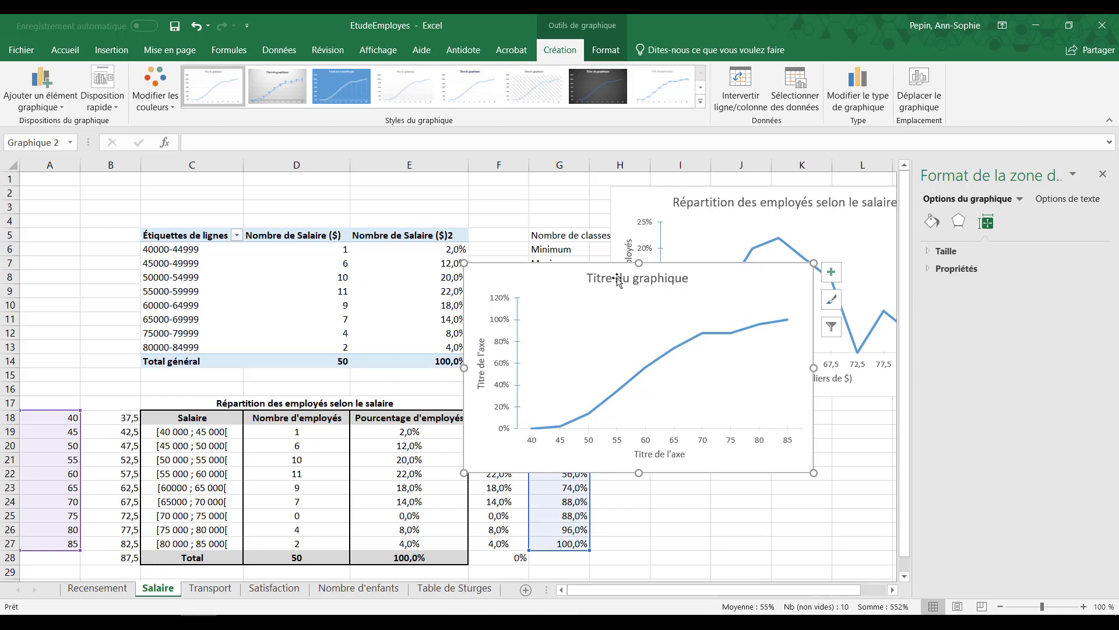
Title the cumulative chart "Répartition cumulée des employés selon le salaire".
{"action": "left_click", "coordinate": [639, 278]}
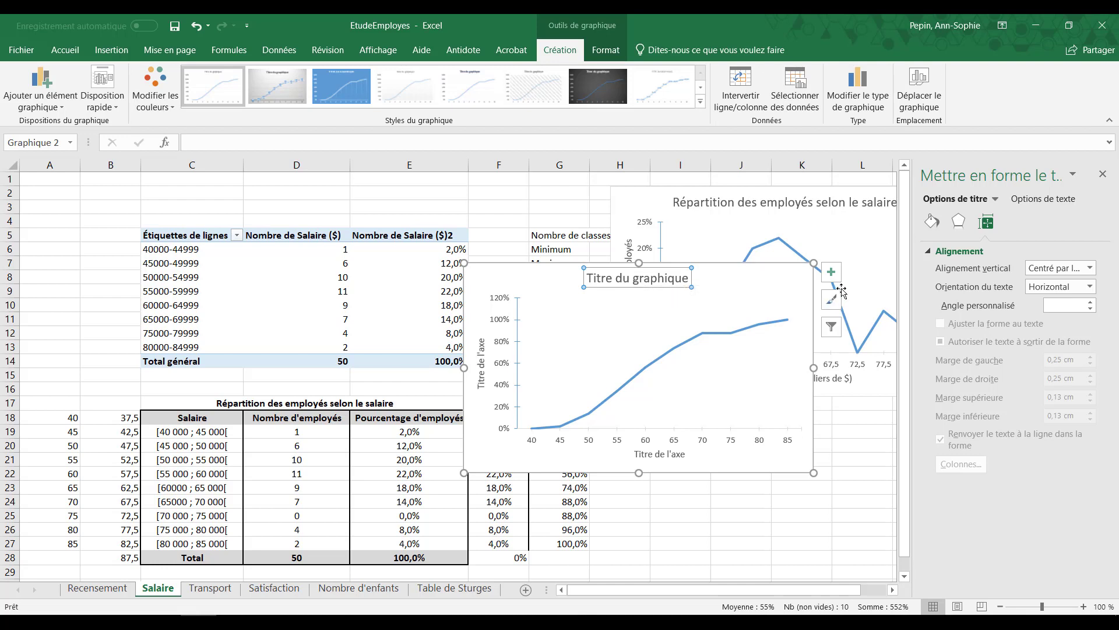
{"action": "type", "text": "Répartition cumul"}
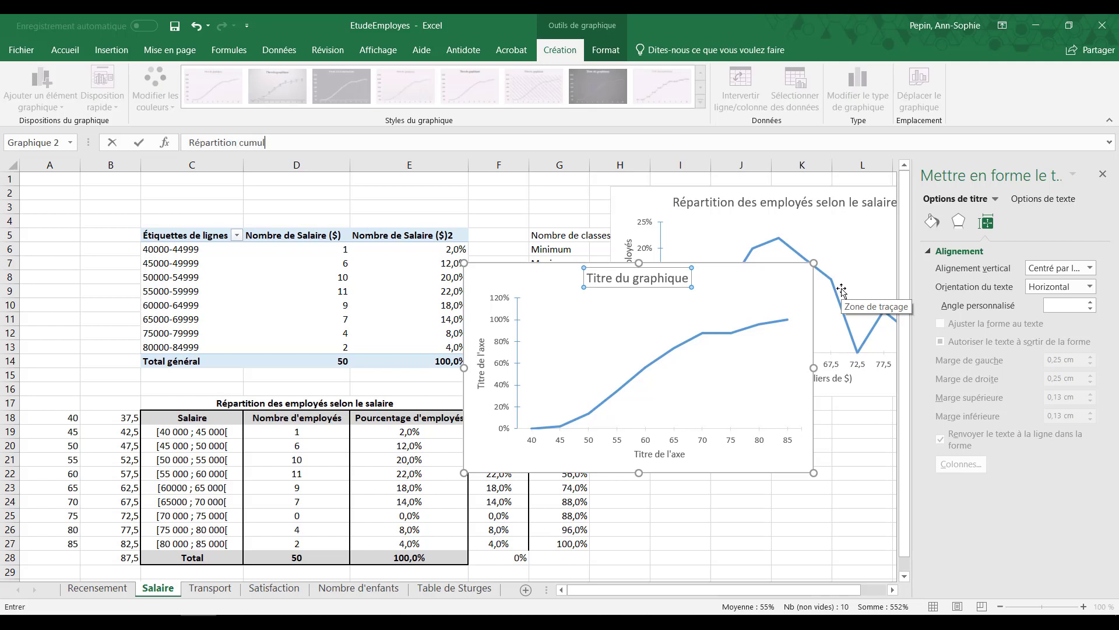
{"action": "type", "text": "ée des employés selon le sa"}
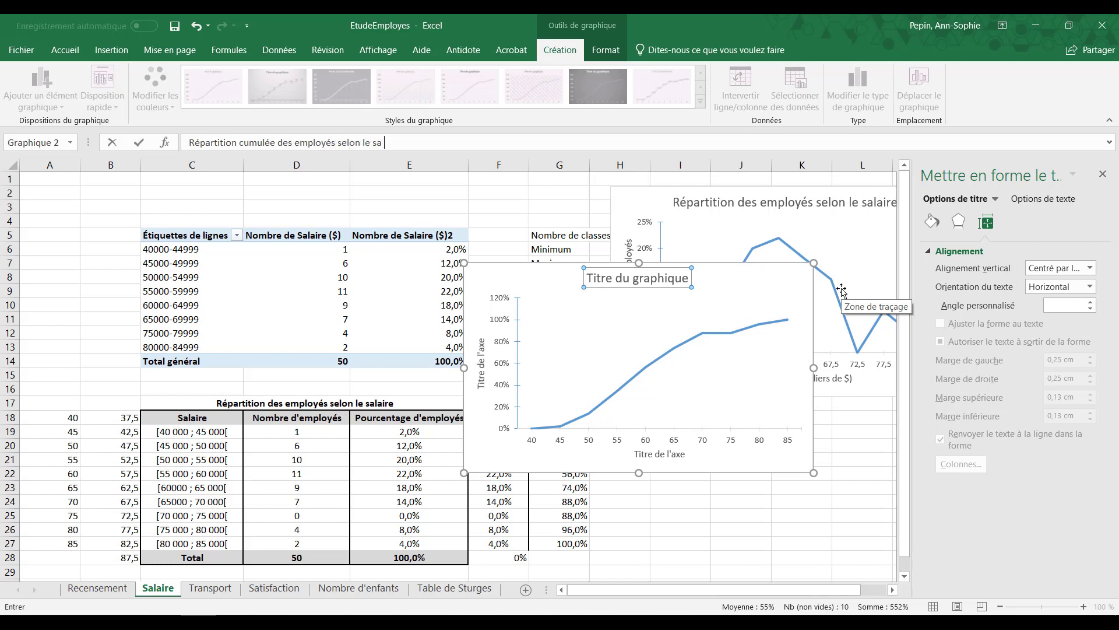
{"action": "type", "text": "laire"}
{"action": "key", "text": "Return"}
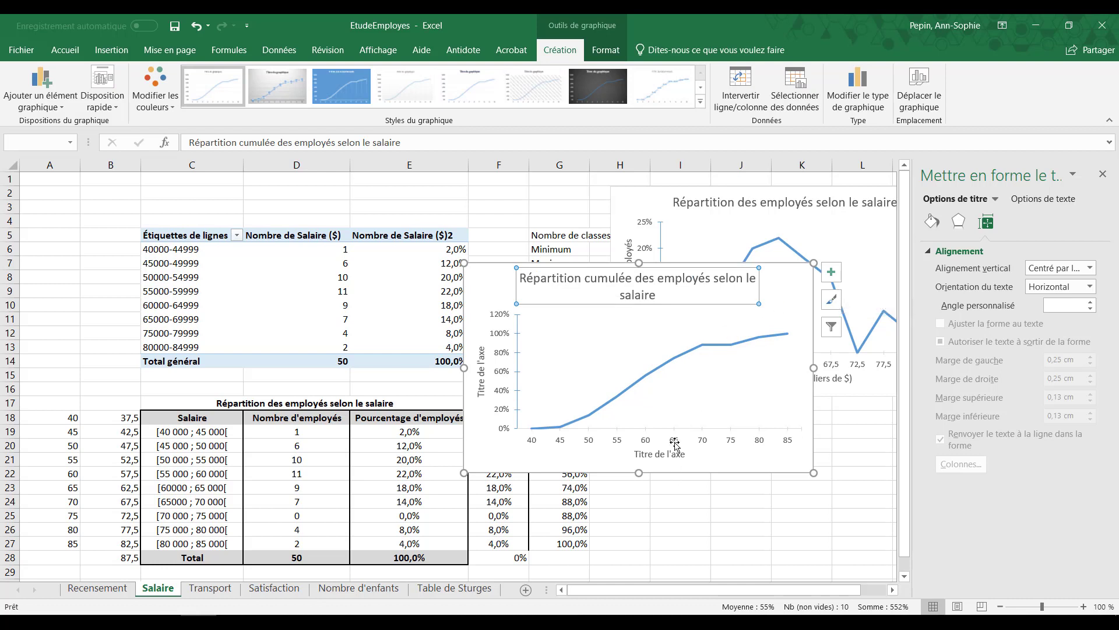
Title the horizontal axis of the cumulative chart "Salaire (en milliers de $)".
{"action": "left_click", "coordinate": [659, 455]}
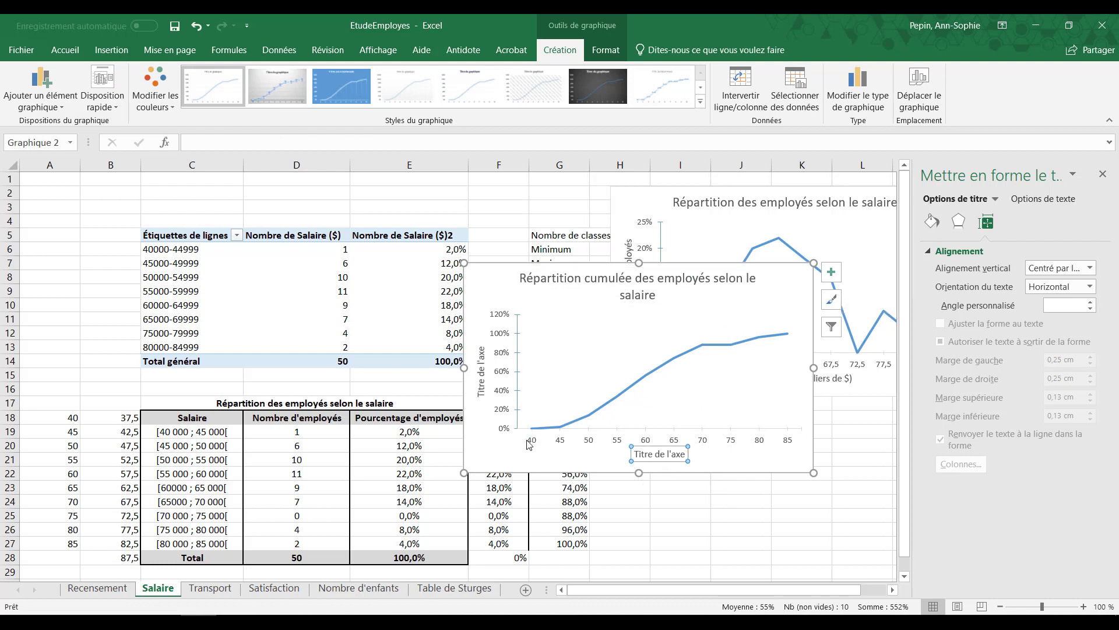
{"action": "type", "text": "Salaire (en milliers de $"}
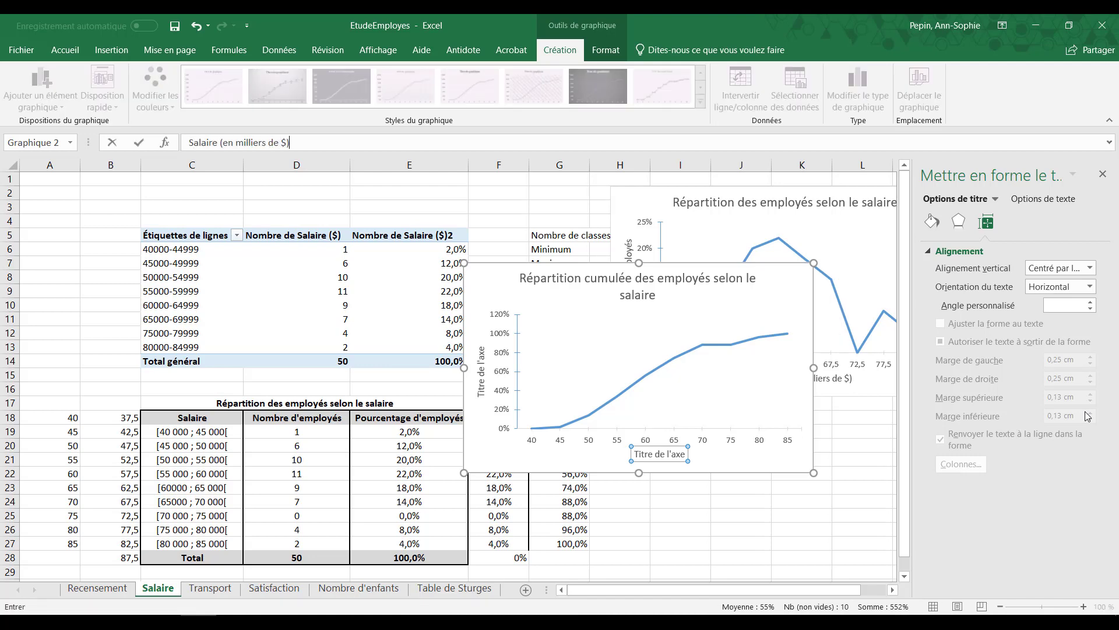
{"action": "key", "text": "Return"}
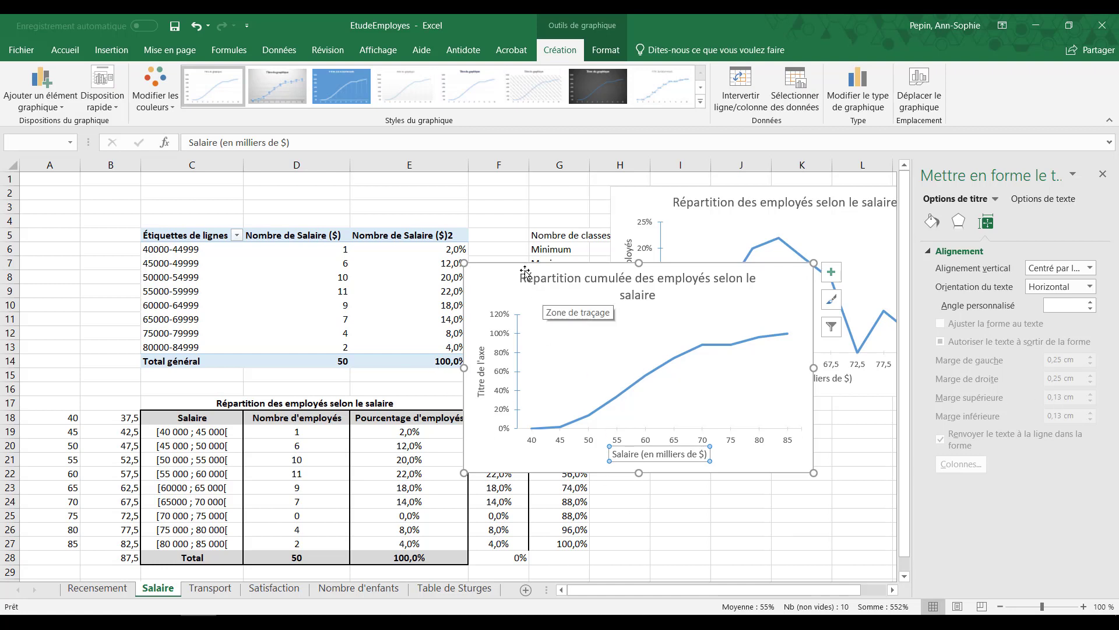
Move the cumulative chart up over rows 5 to 19 and title its vertical axis "Pourcentage cumulé d'employés".
{"action": "left_click_drag", "start_coordinate": [539, 291], "coordinate": [610, 262]}
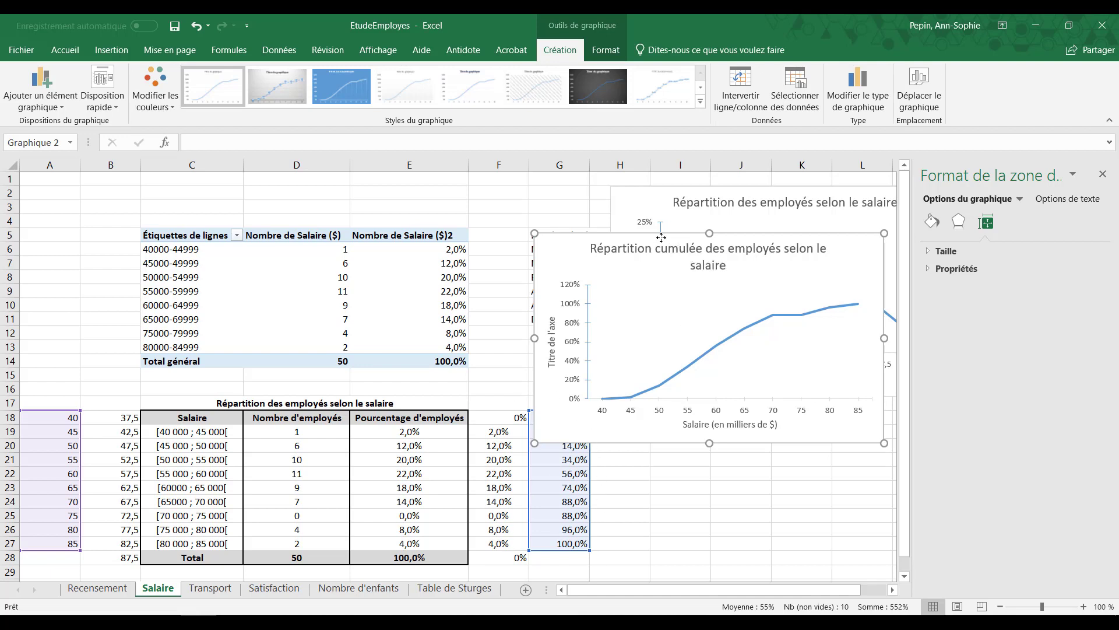
{"action": "left_click_drag", "start_coordinate": [673, 254], "coordinate": [617, 254]}
{"action": "left_click", "coordinate": [496, 344]}
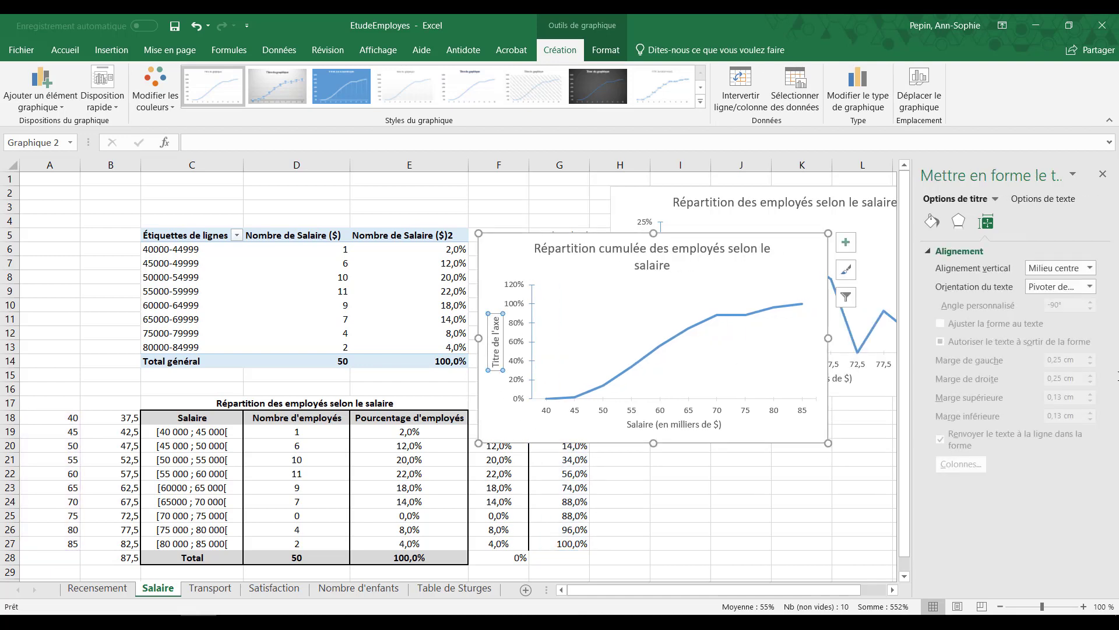
{"action": "type", "text": "Pourcentage c"}
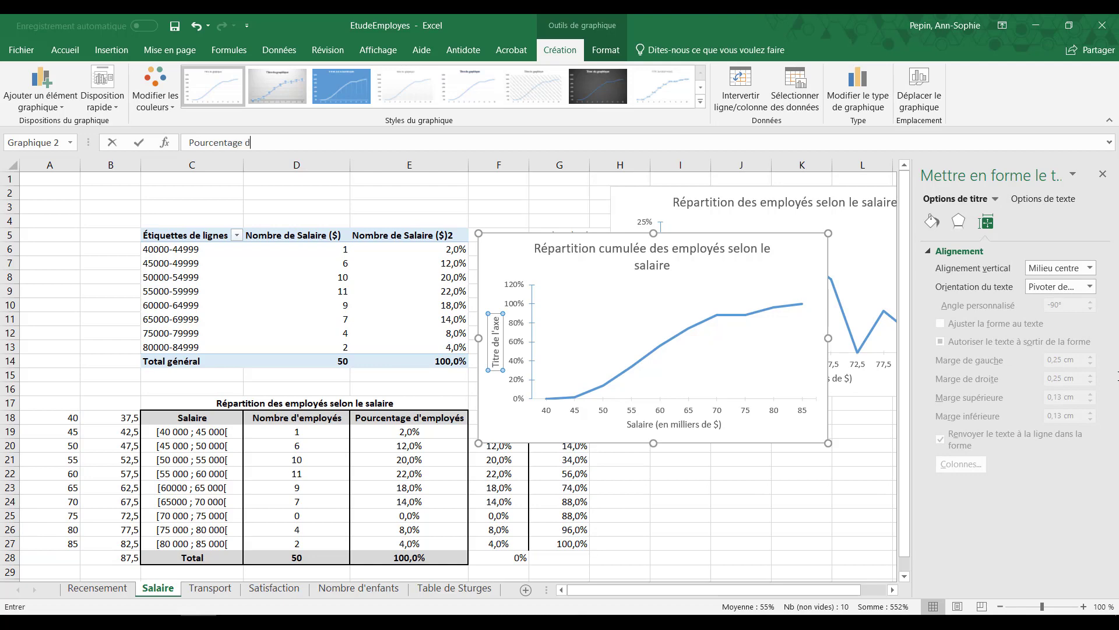
{"action": "type", "text": "umulé"}
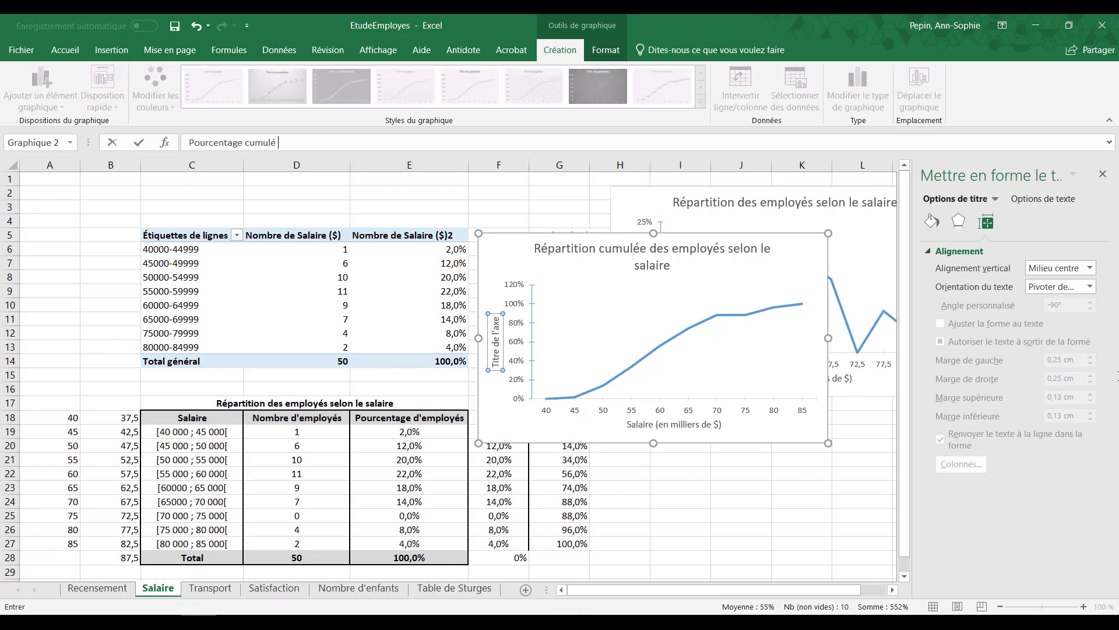
{"action": "type", "text": " d'employés"}
{"action": "key", "text": "Return"}
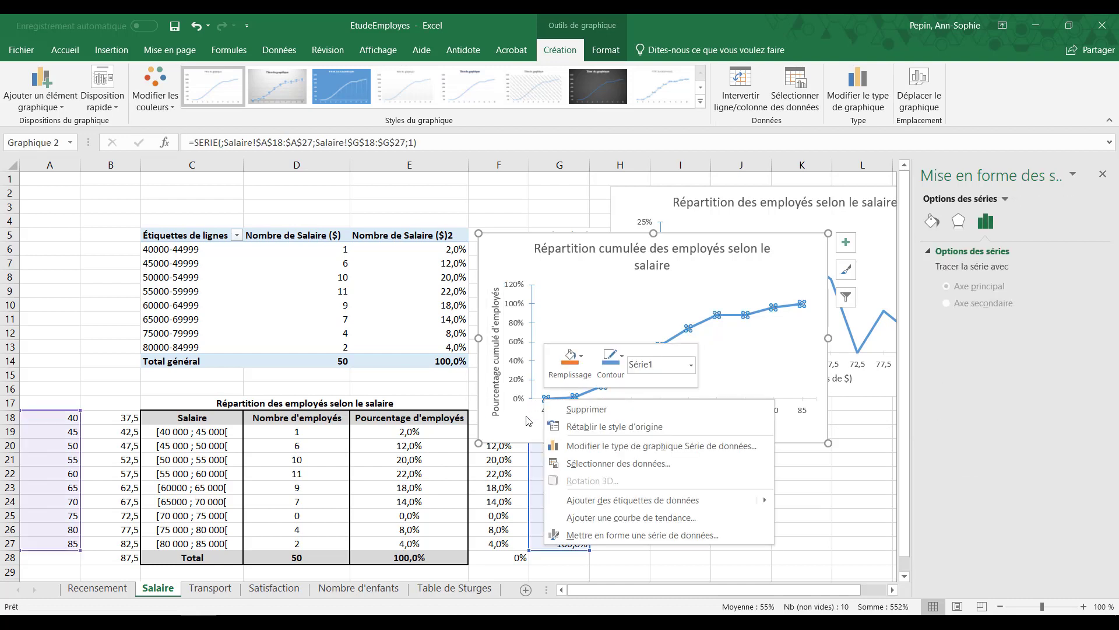
Format the cumulative chart's horizontal axis as a solid black line with an arrowhead at its end.
{"action": "key", "text": "Escape"}
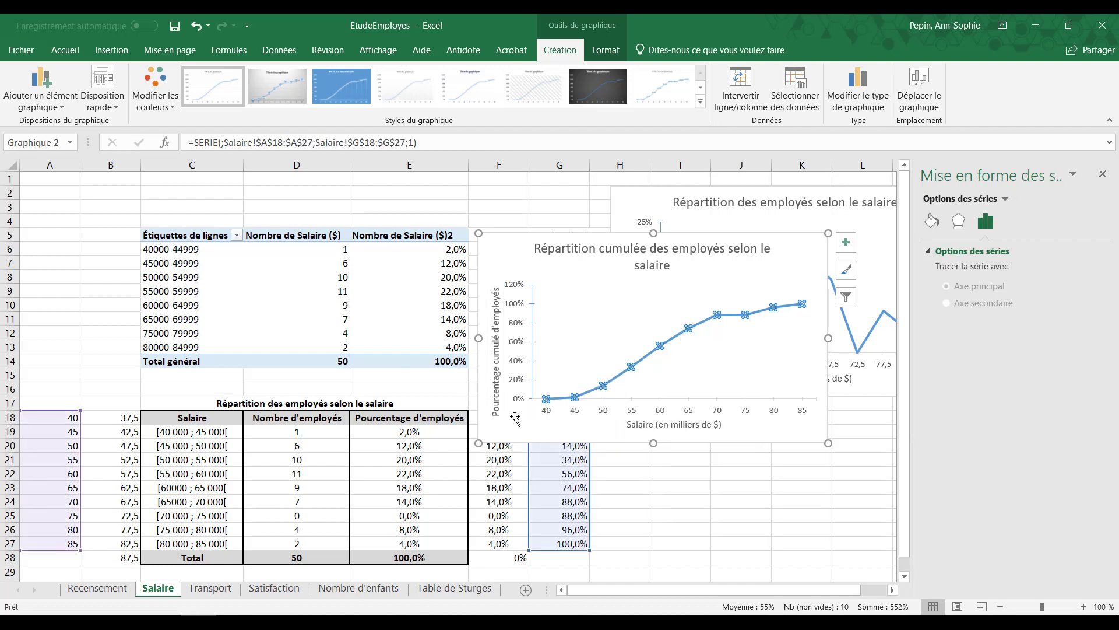
{"action": "left_click", "coordinate": [528, 249]}
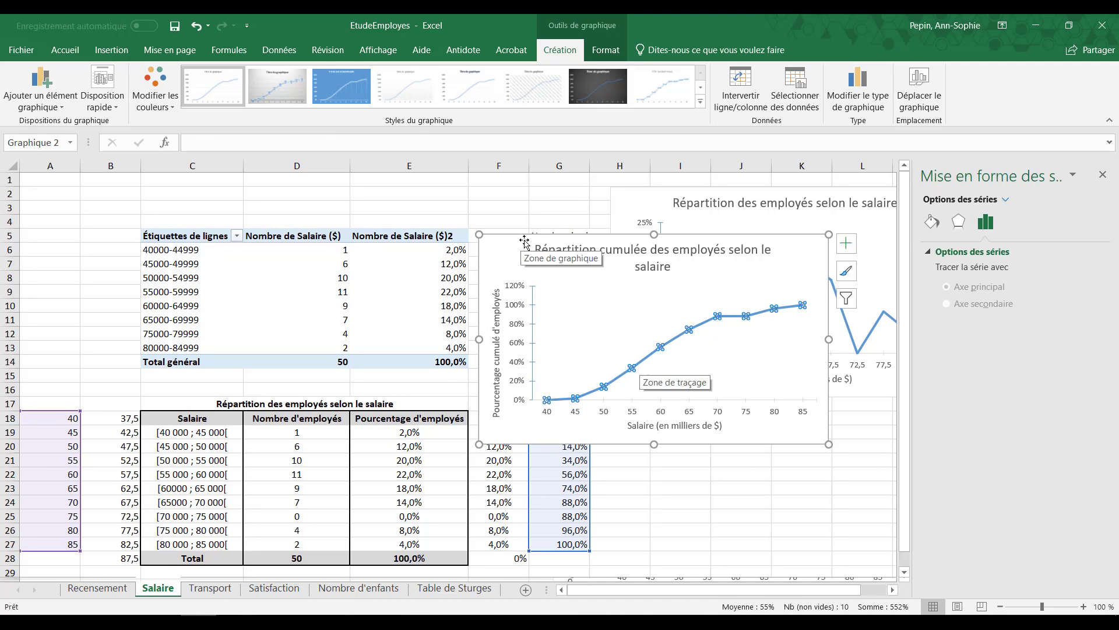
{"action": "left_click", "coordinate": [739, 408]}
{"action": "left_click", "coordinate": [932, 224]}
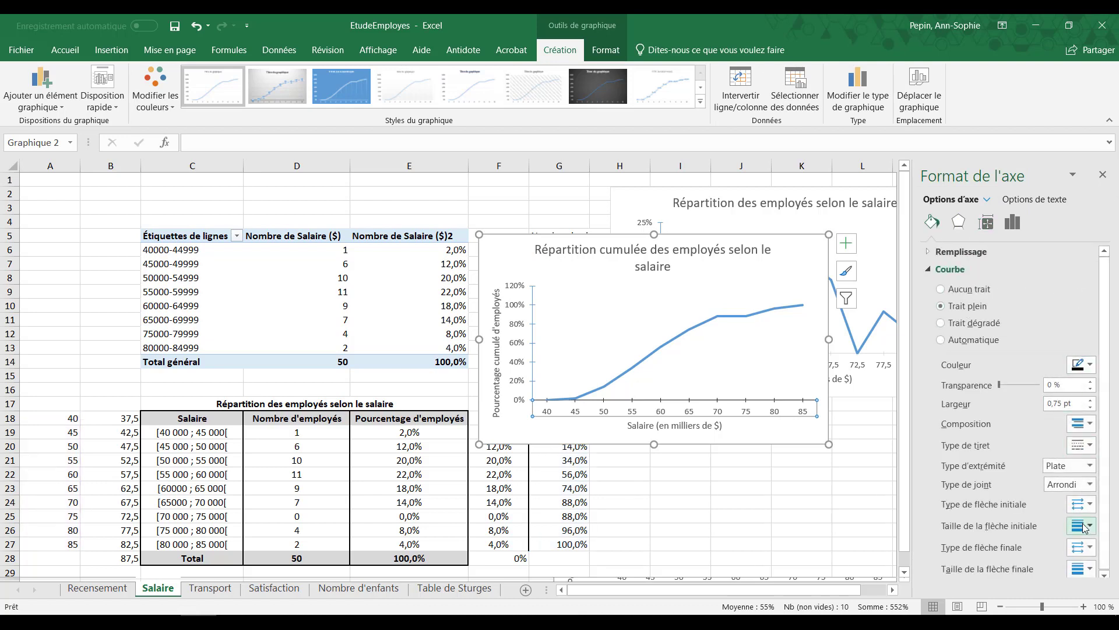
{"action": "left_click", "coordinate": [1082, 547]}
{"action": "left_click", "coordinate": [1077, 572]}
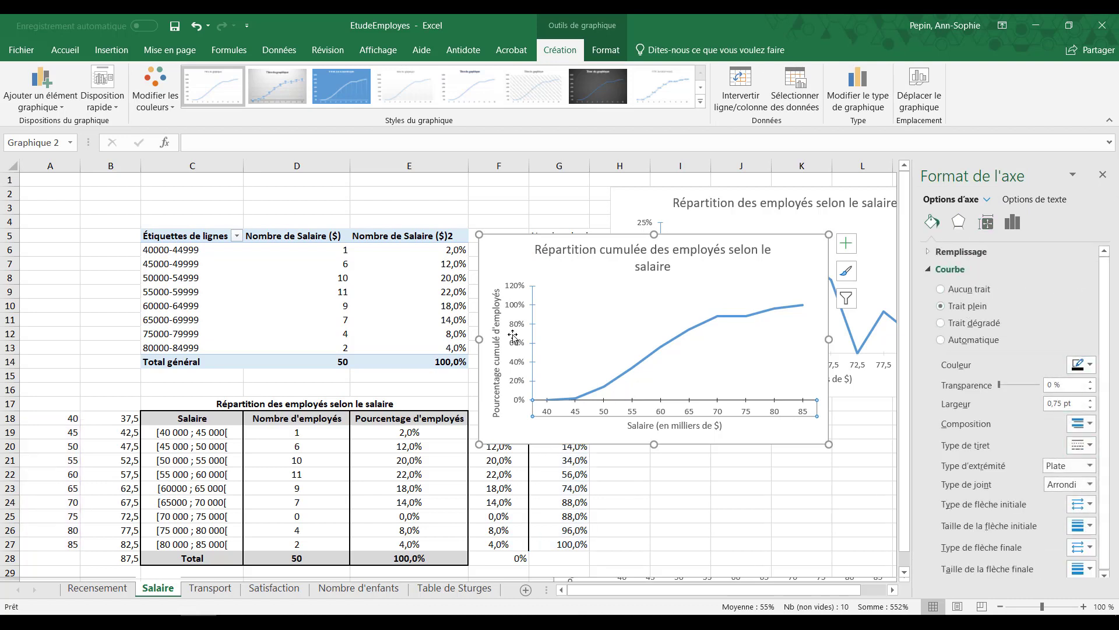
Color the cumulative chart's vertical axis line black and add an arrowhead at its end.
{"action": "left_click", "coordinate": [538, 310]}
{"action": "left_click", "coordinate": [1089, 365]}
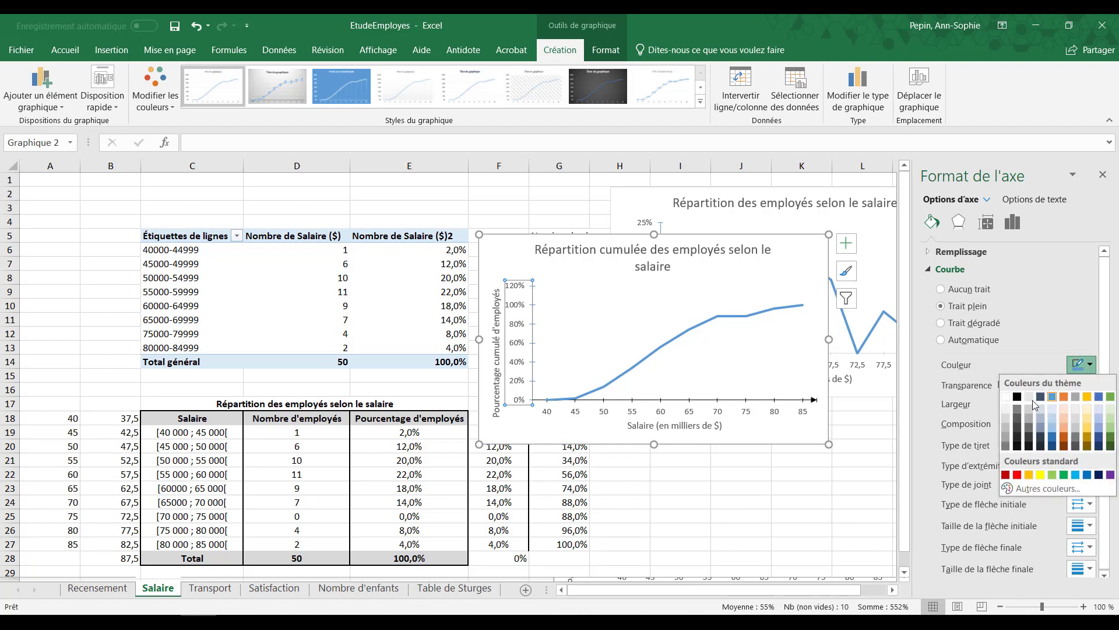
{"action": "left_click", "coordinate": [1017, 400]}
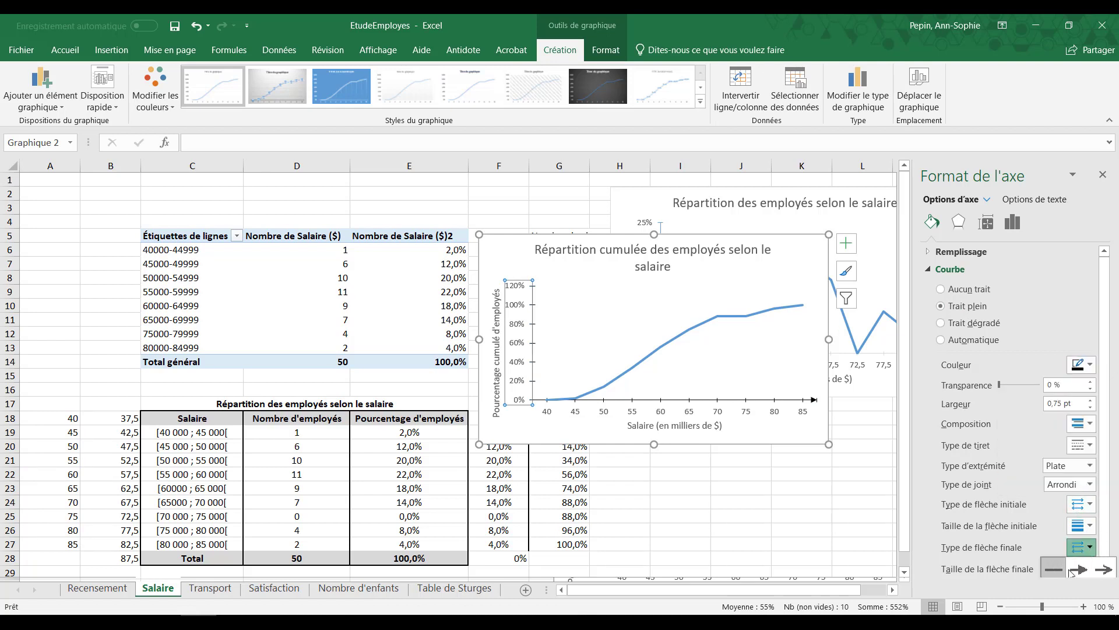
{"action": "left_click", "coordinate": [1080, 572]}
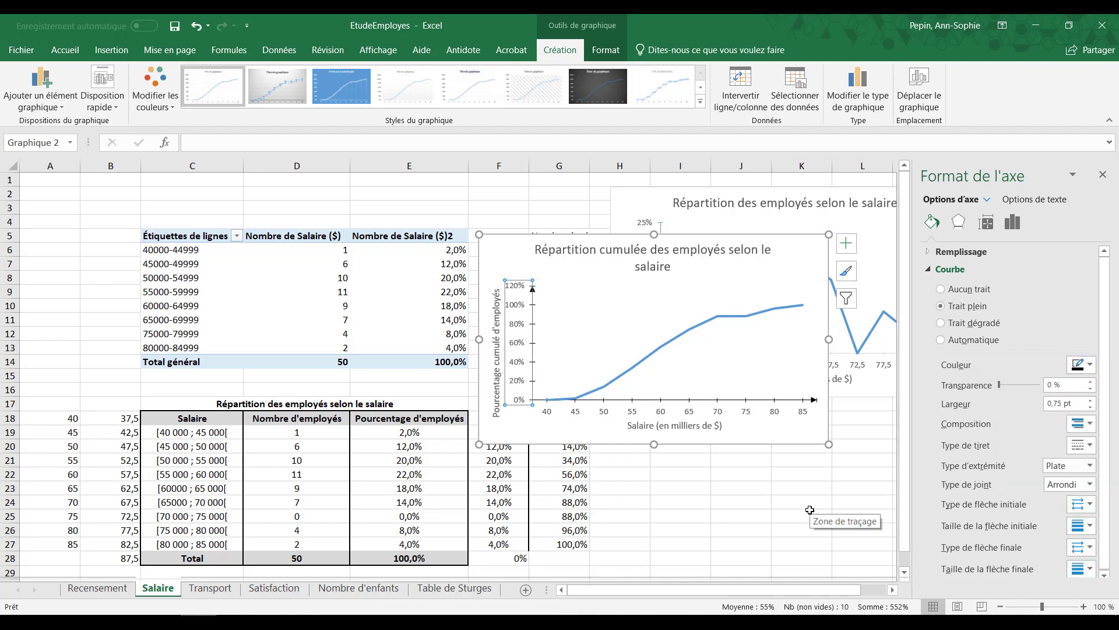